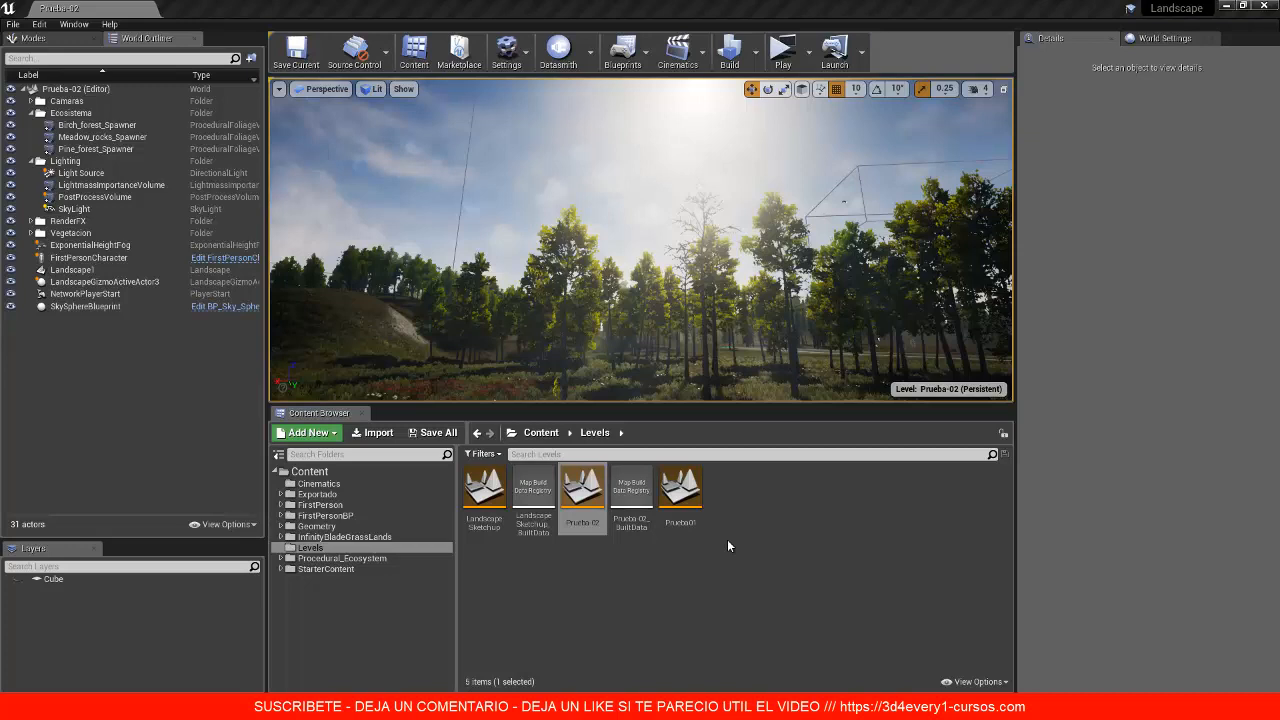
# Step: Create a new level from the Empty Level template and save it as Fog in the Levels folder
pyautogui.click(13, 23)
pyautogui.click(46, 51)
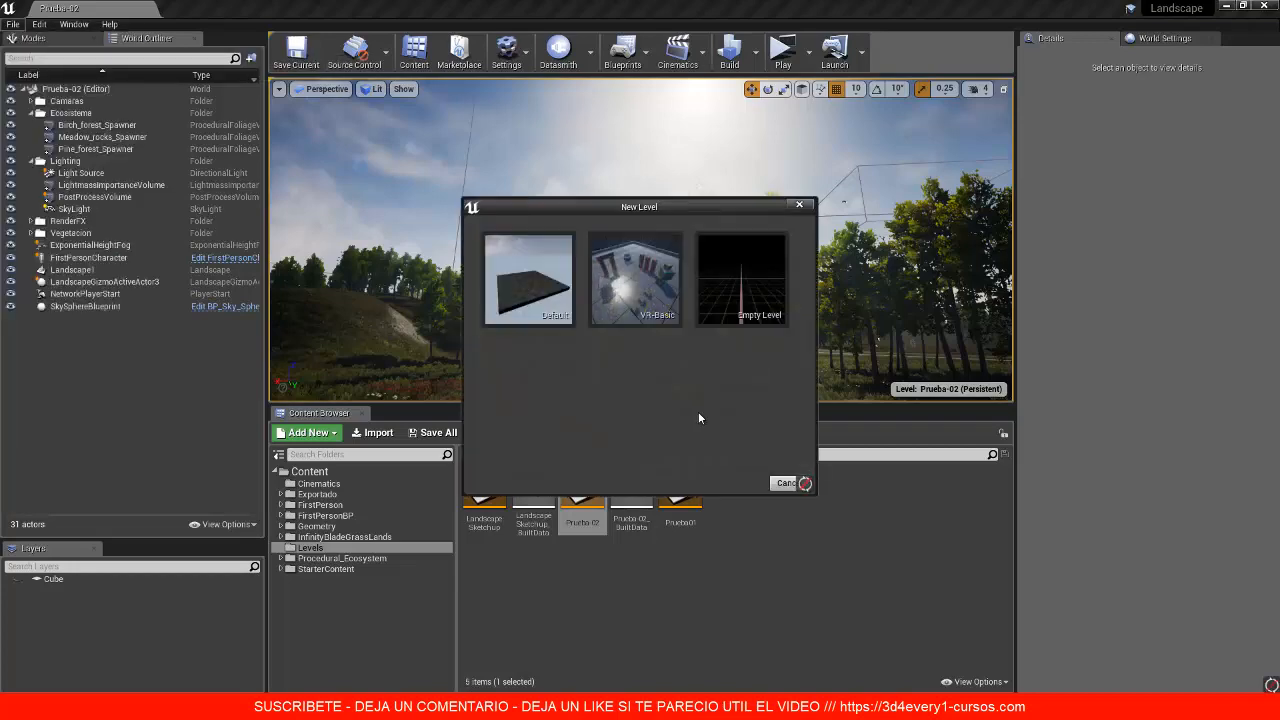
pyautogui.click(743, 290)
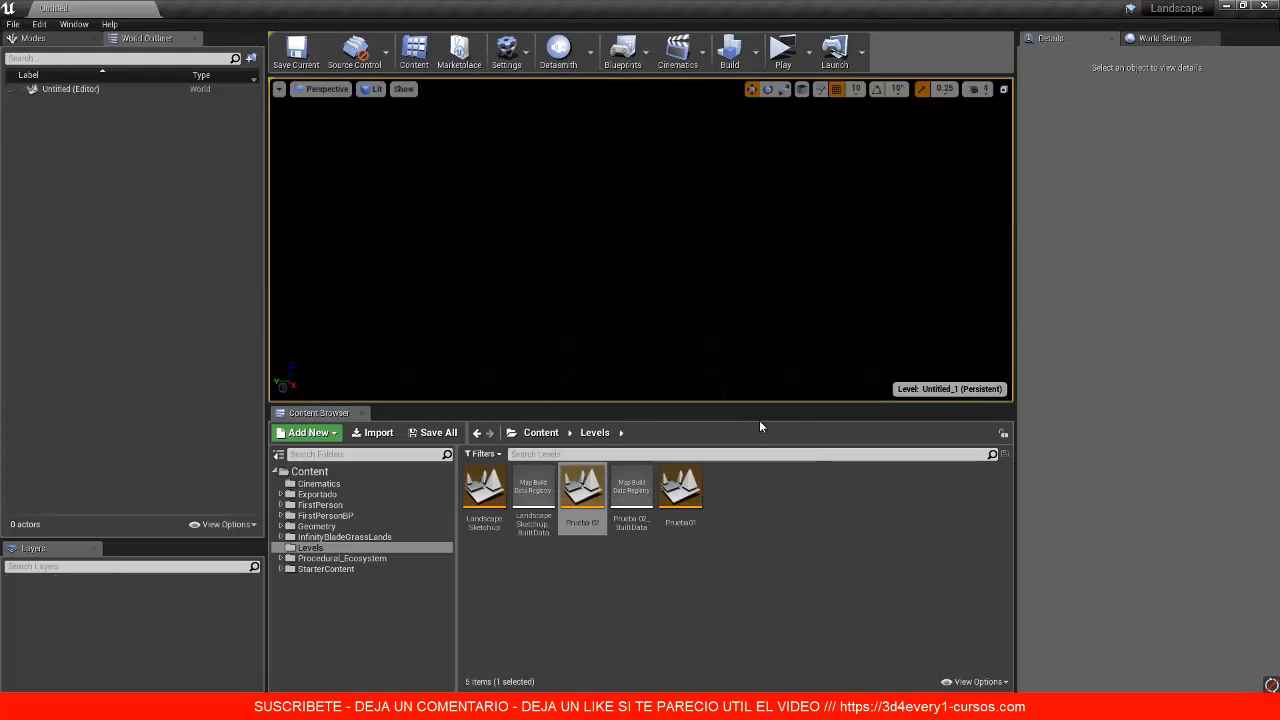
pyautogui.click(296, 50)
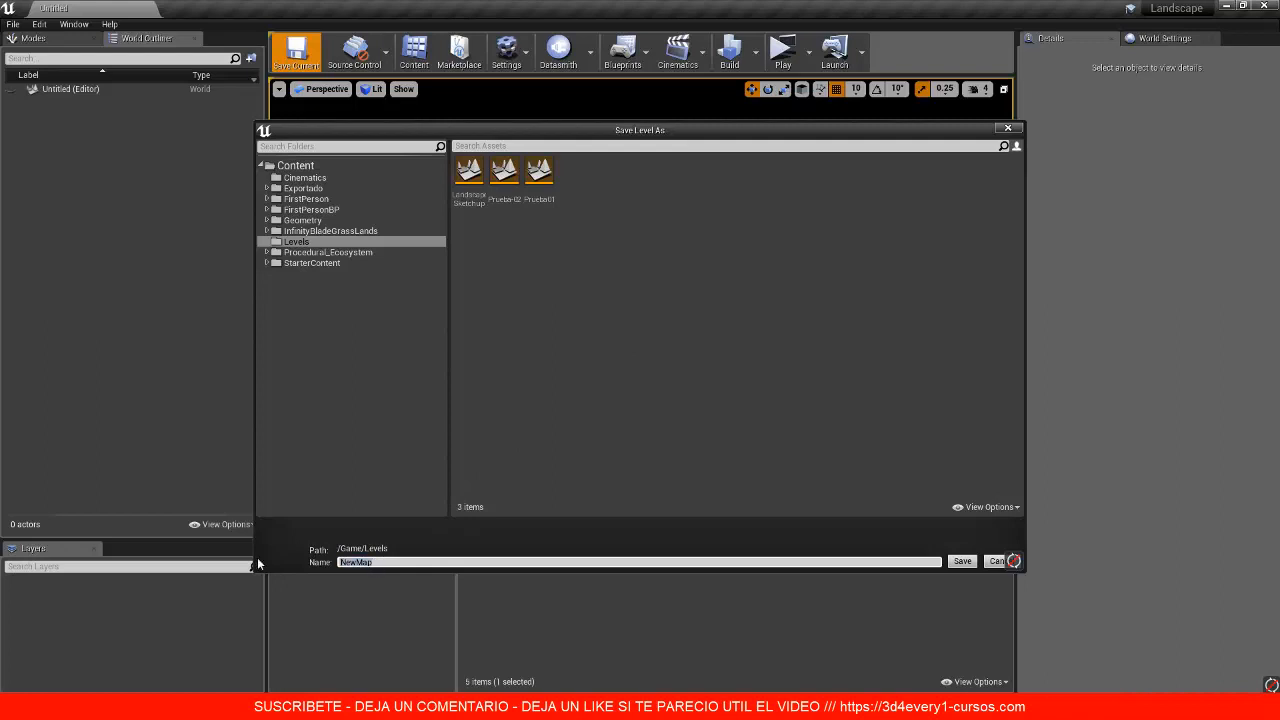
pyautogui.write('Fog')
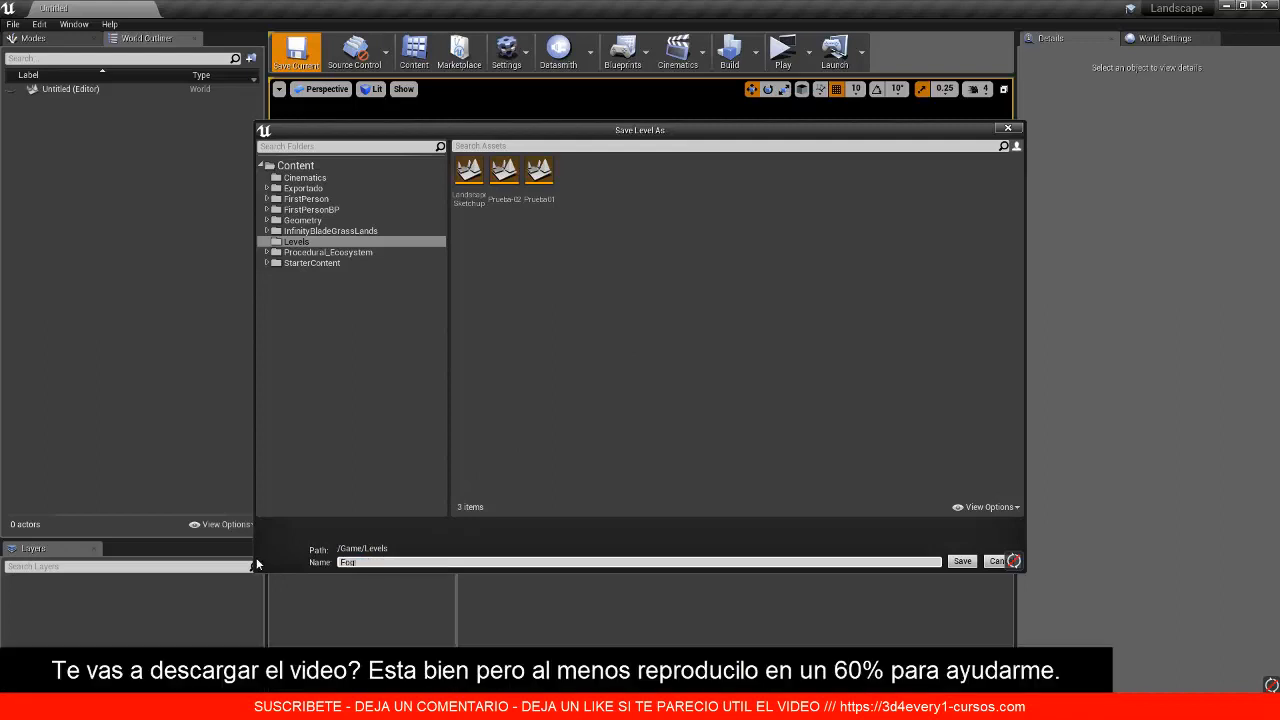
pyautogui.click(962, 562)
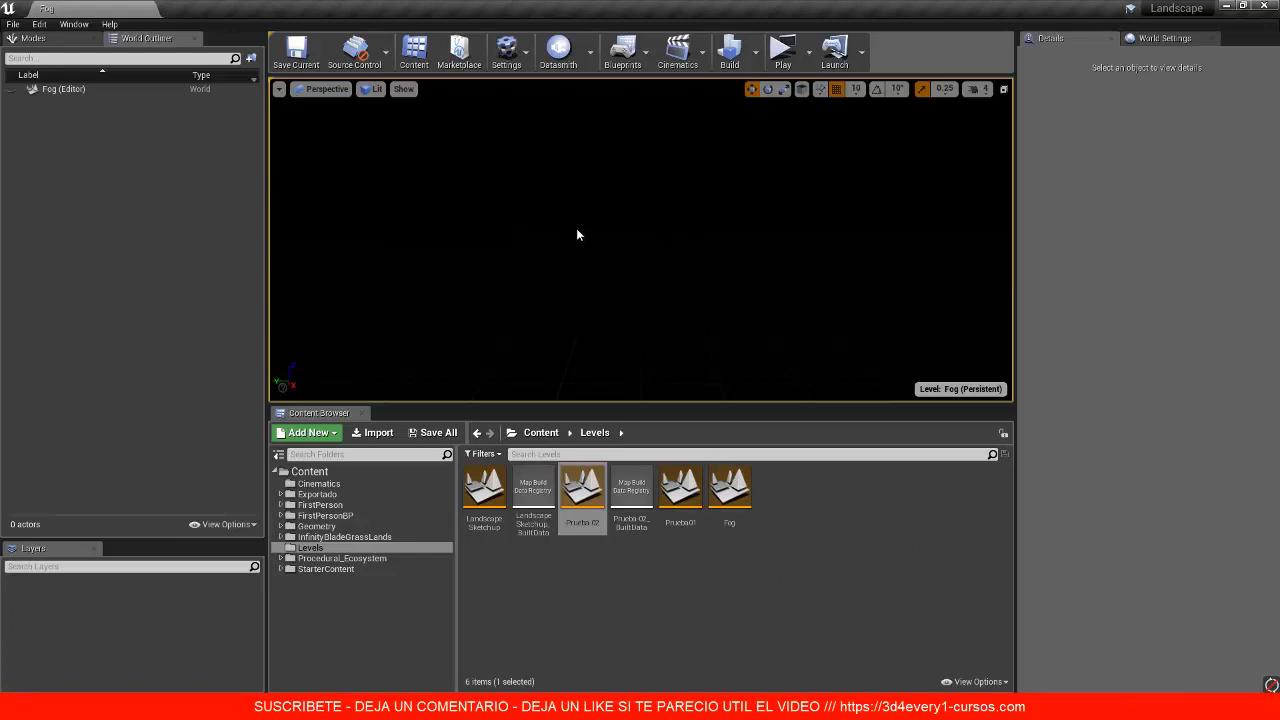
# Step: Place a basic Plane in the empty level, together with a Directional Light and a Sky Light above it
pyautogui.click(54, 41)
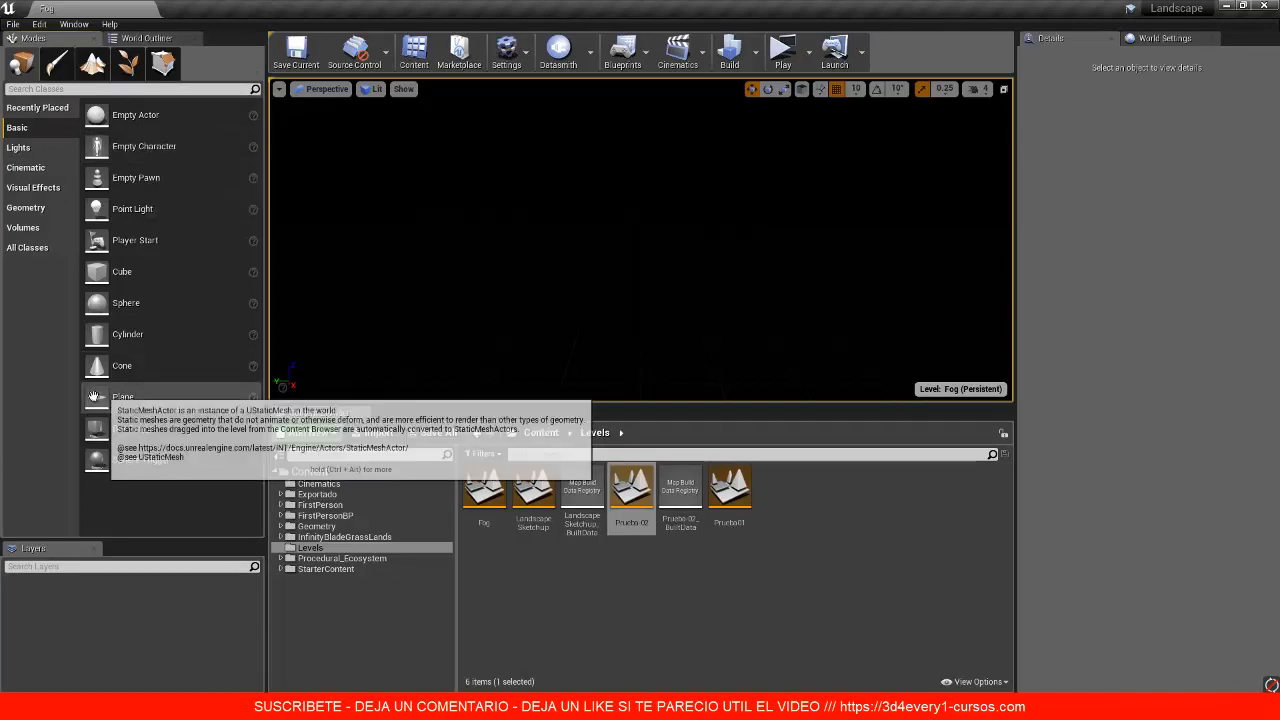
pyautogui.moveTo(97, 397); pyautogui.dragTo(644, 366)
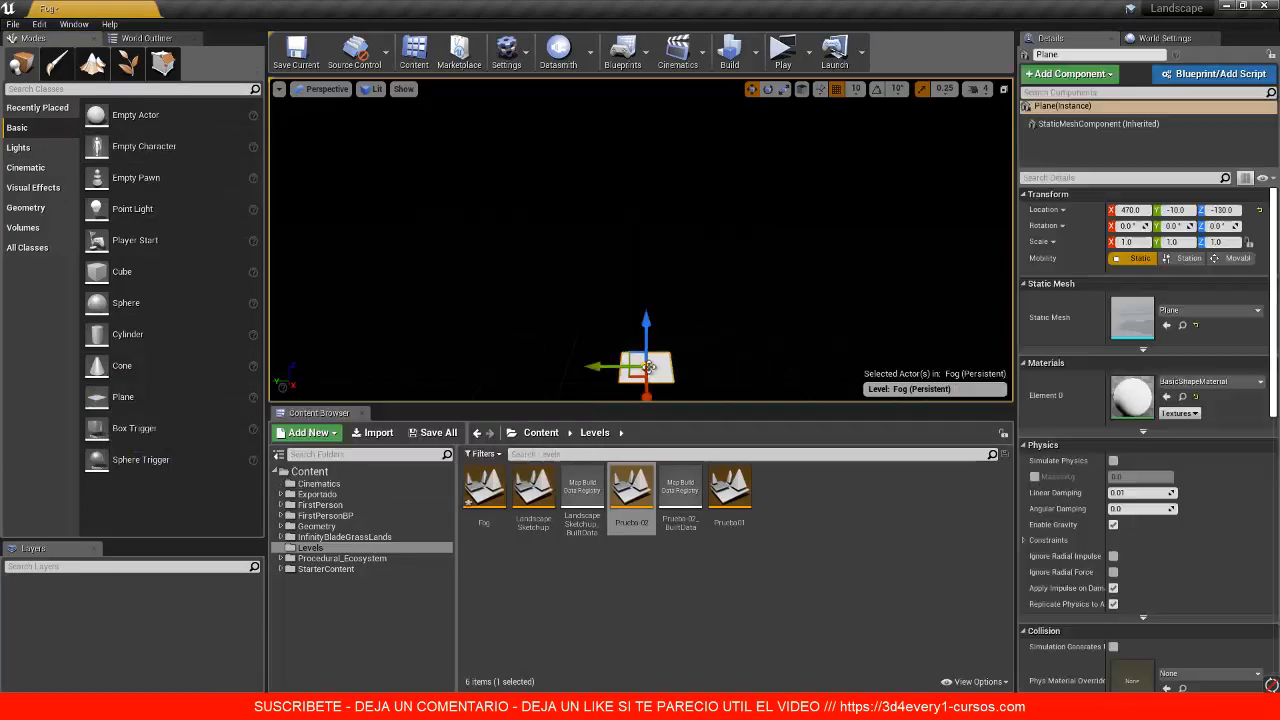
pyautogui.click(42, 152)
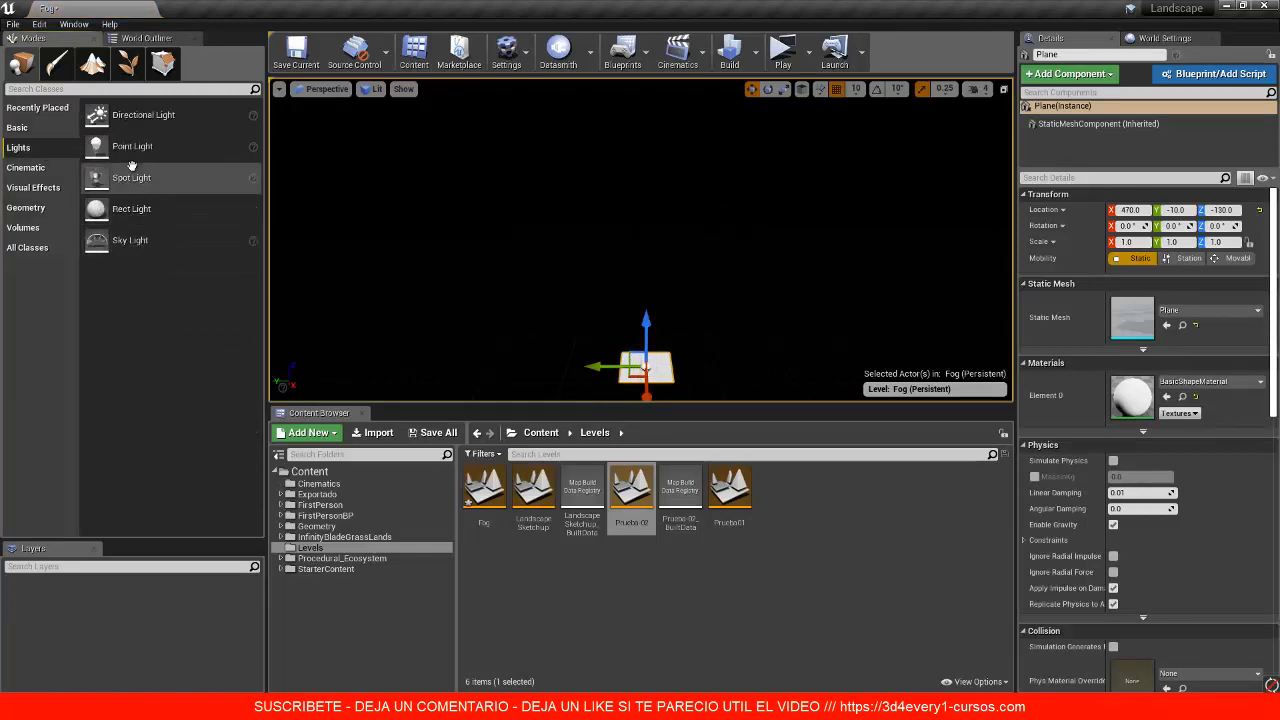
pyautogui.moveTo(133, 120); pyautogui.dragTo(655, 330)
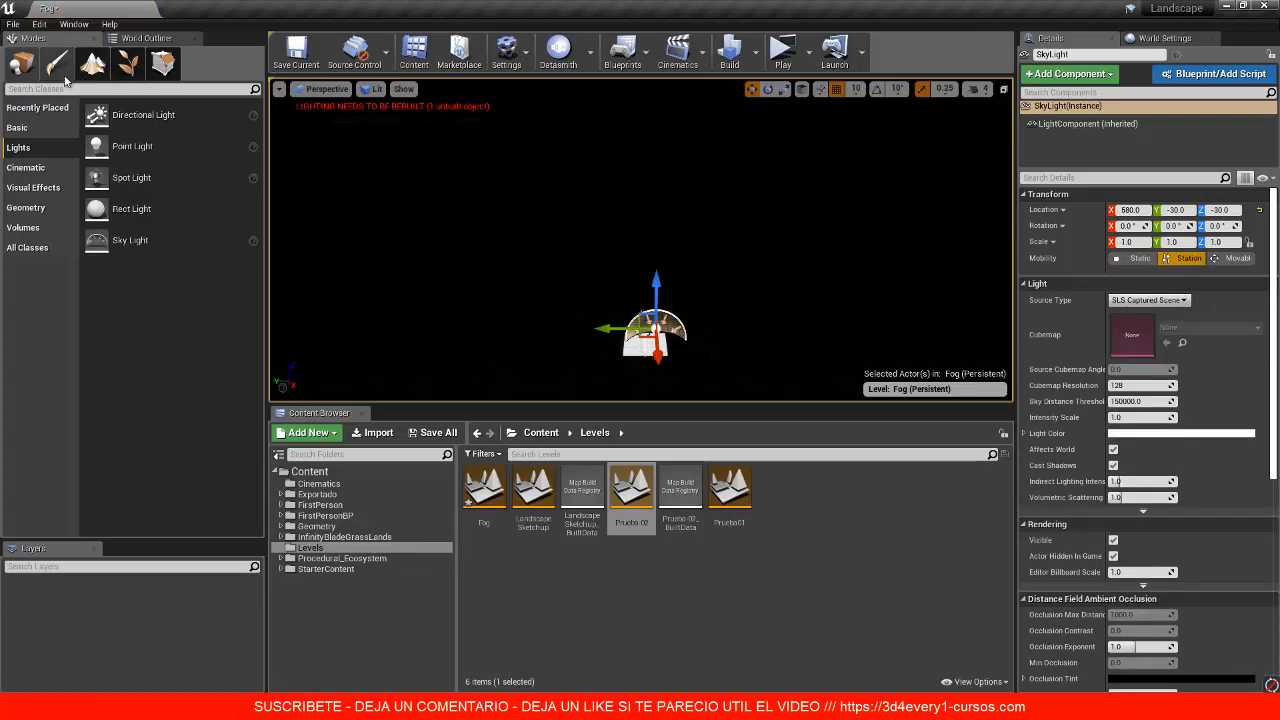
# Step: Scale the Plane to 20 in X and Y, keeping the Z scale at 1
pyautogui.click(145, 38)
pyautogui.click(62, 113)
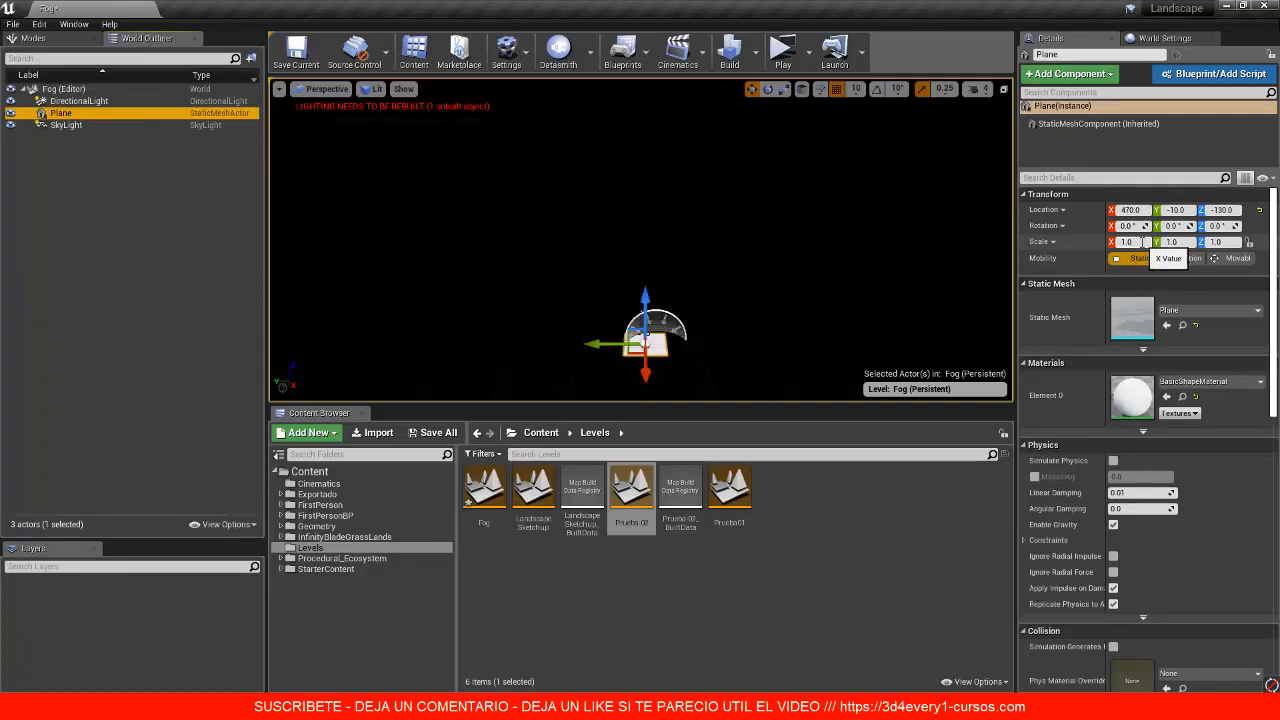
pyautogui.click(1144, 242)
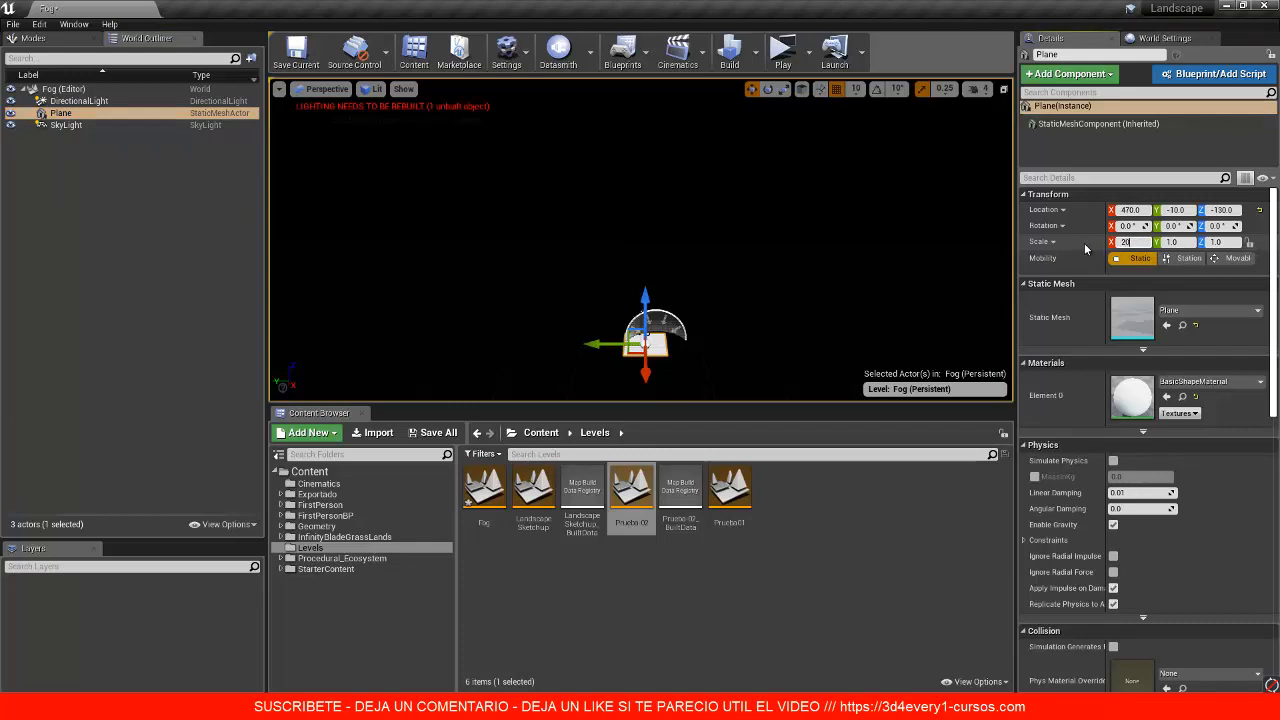
pyautogui.press('Tab')
pyautogui.write('20')
pyautogui.press('Tab')
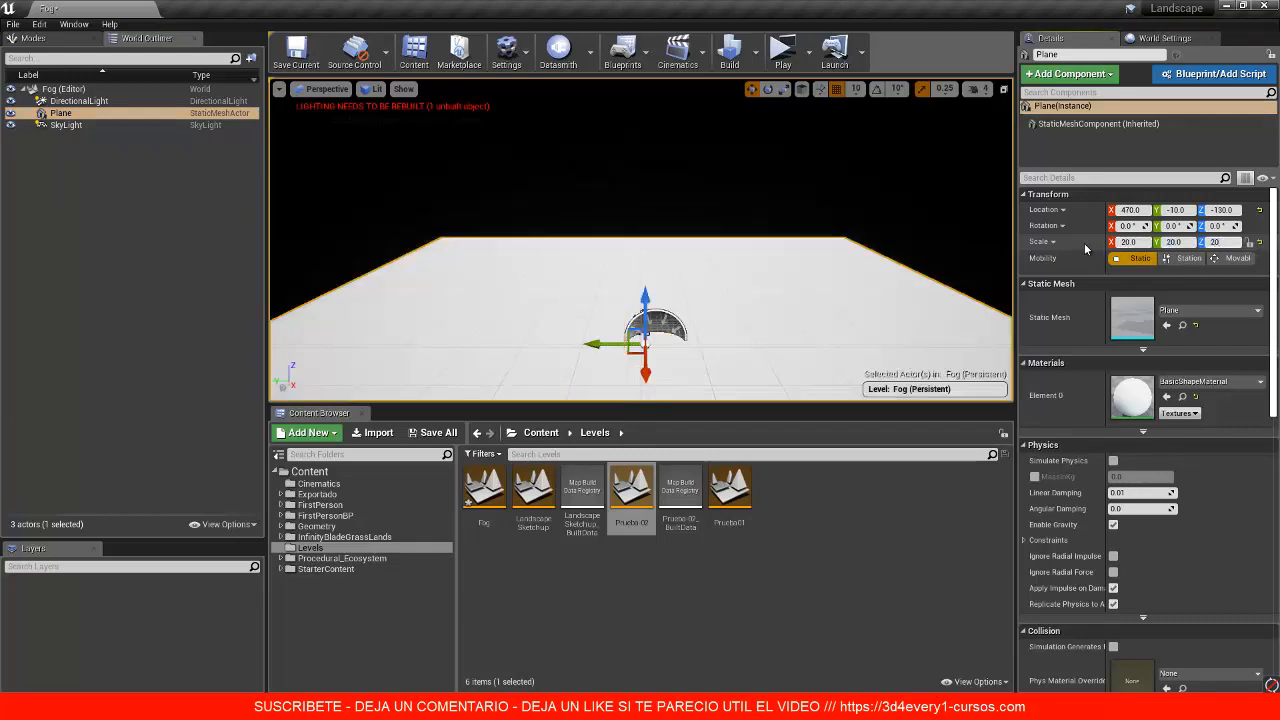
pyautogui.press('BackSpace')
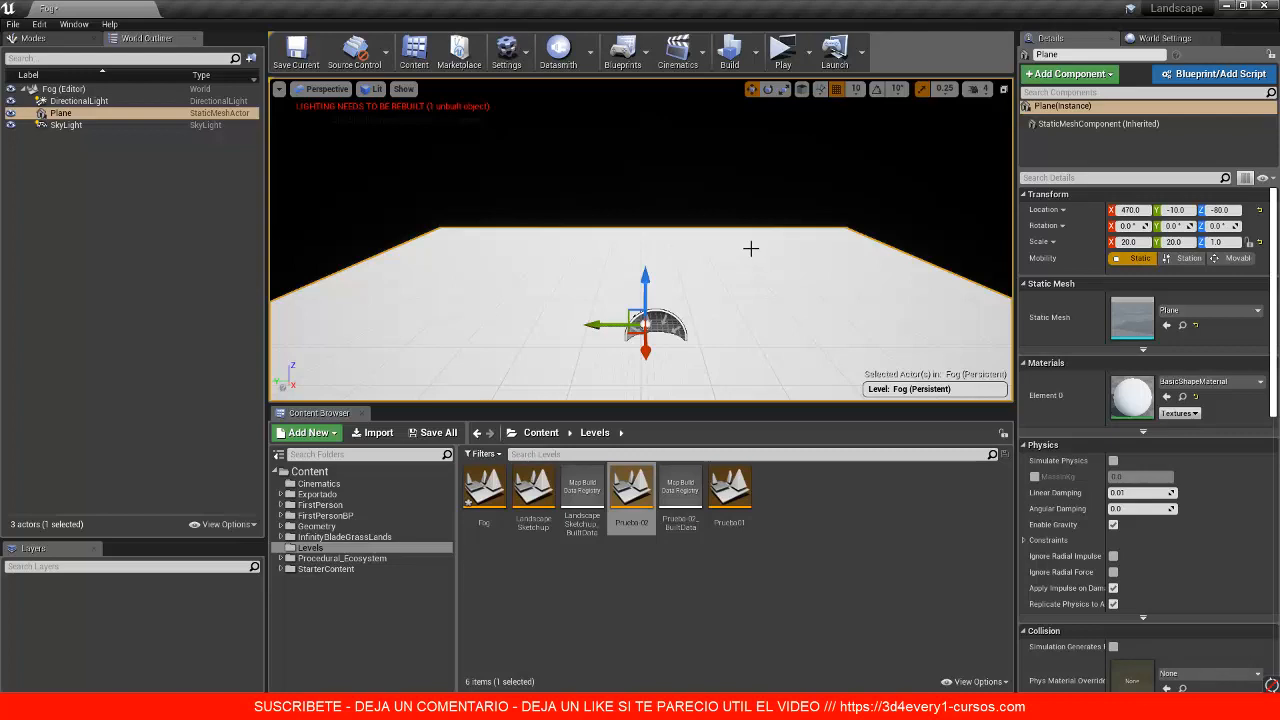
# Step: Set the Plane's location to 0, 0, 0
pyautogui.click(1219, 210)
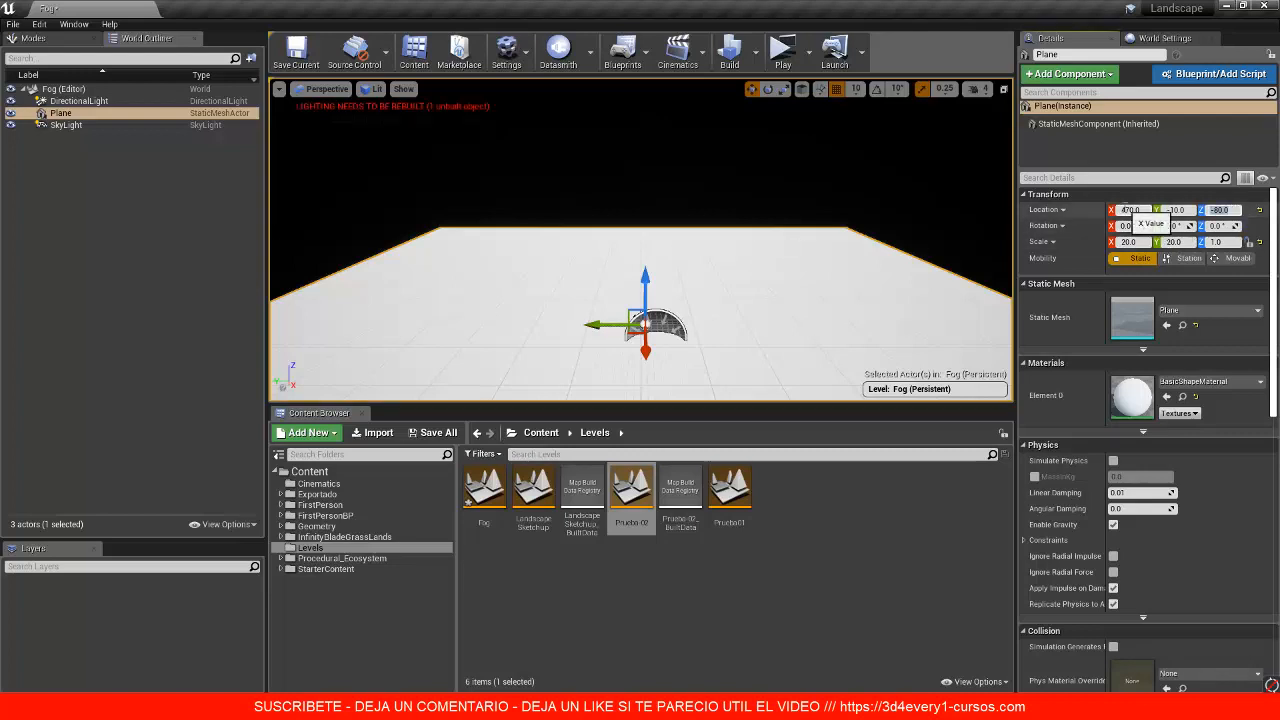
pyautogui.write('0')
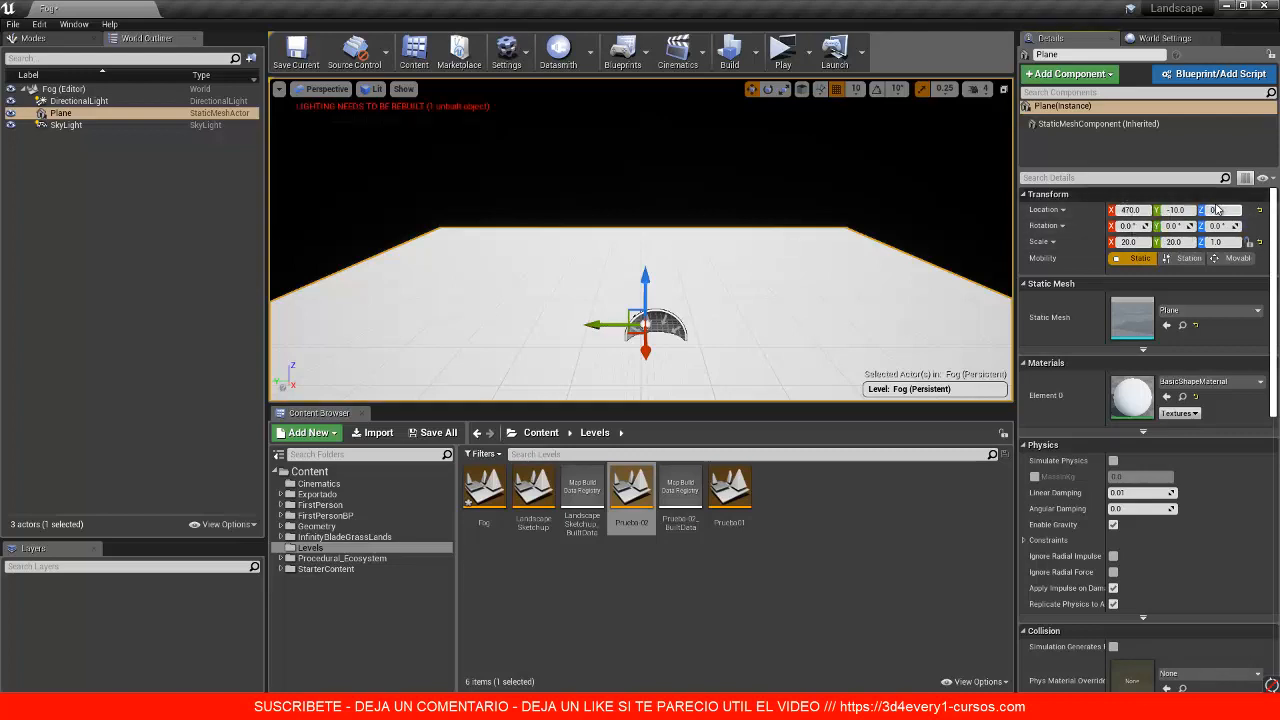
pyautogui.click(1131, 210)
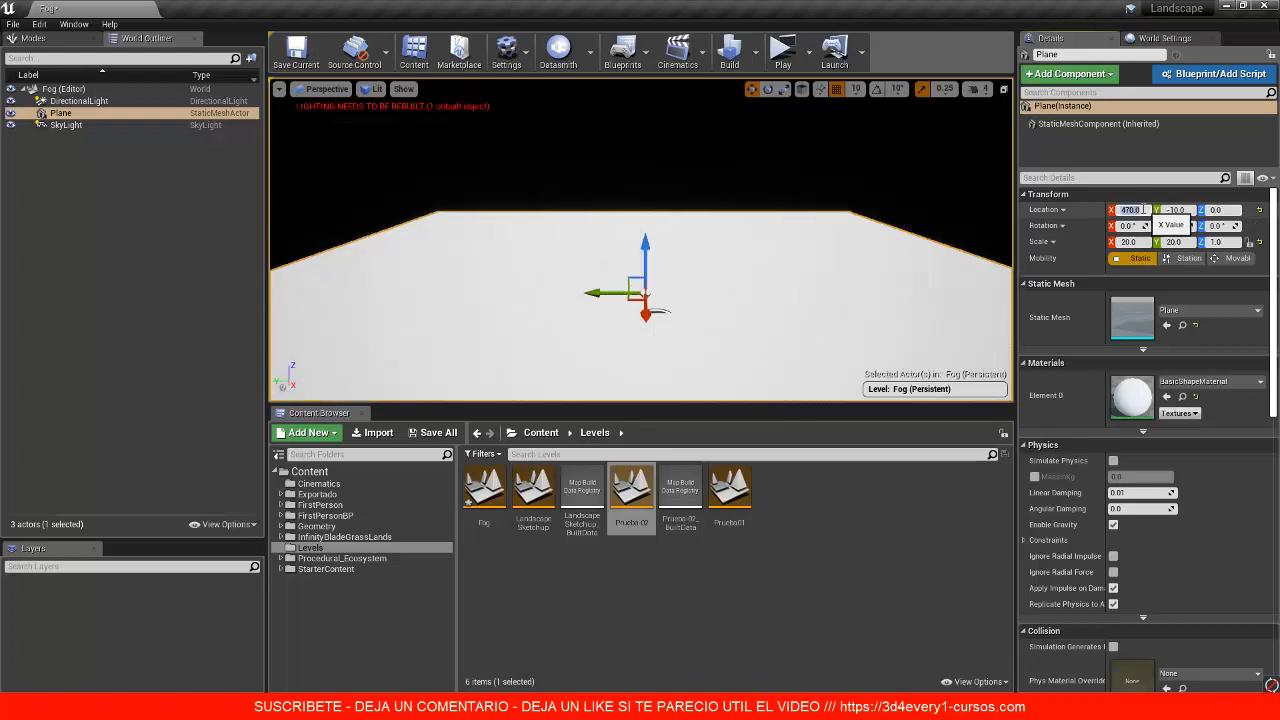
pyautogui.write('0')
pyautogui.press('Tab')
pyautogui.write('0')
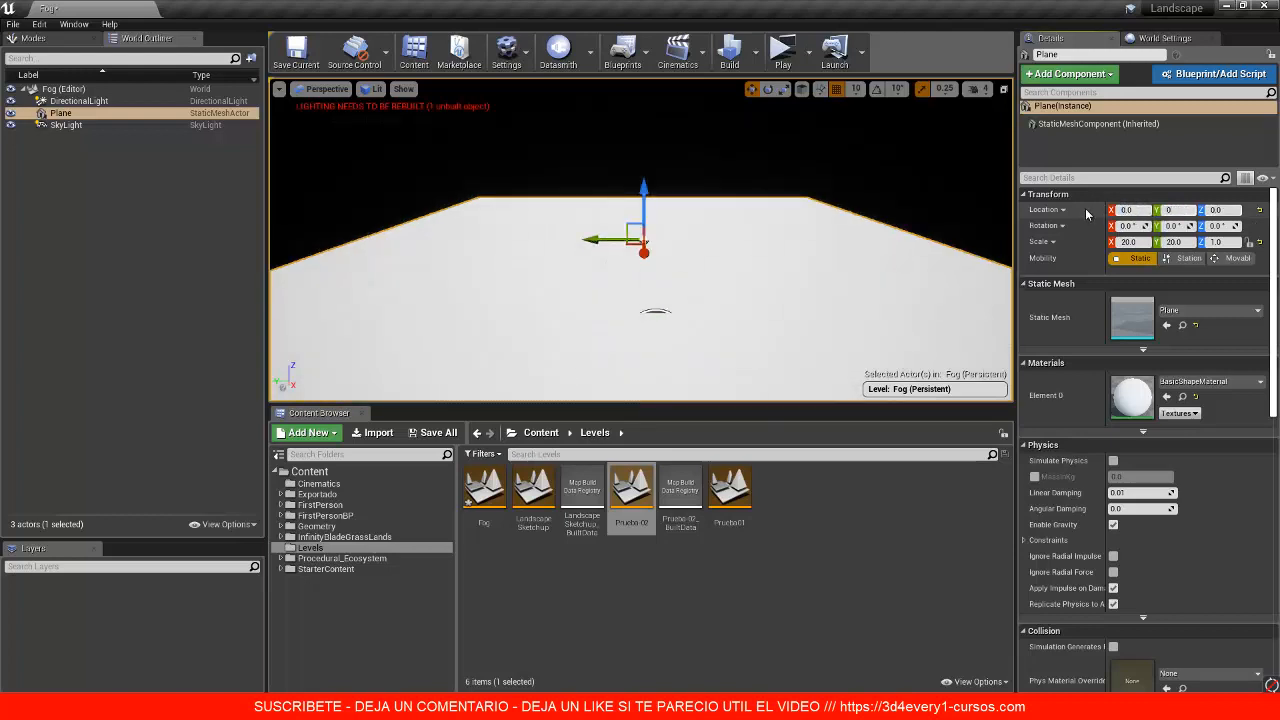
pyautogui.press('Tab')
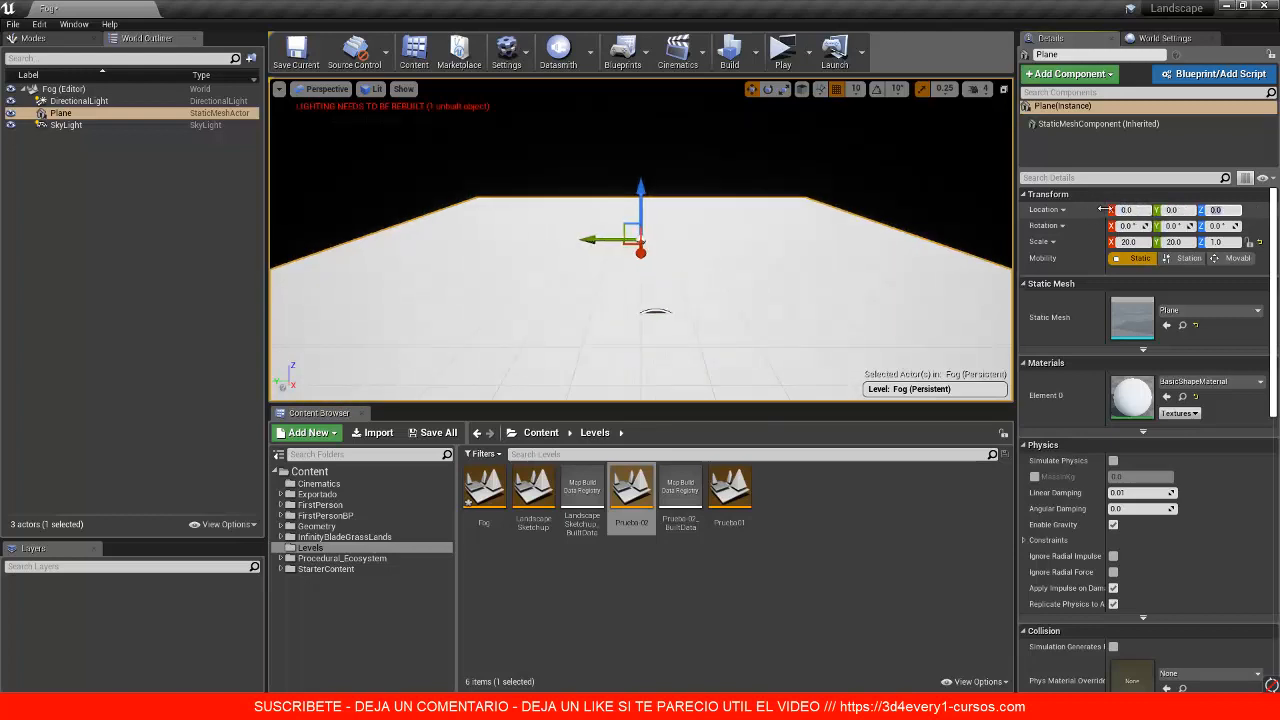
# Step: Set the Sky Light's location to 0, 0, 0 and raise it a little above the plane
pyautogui.click(70, 125)
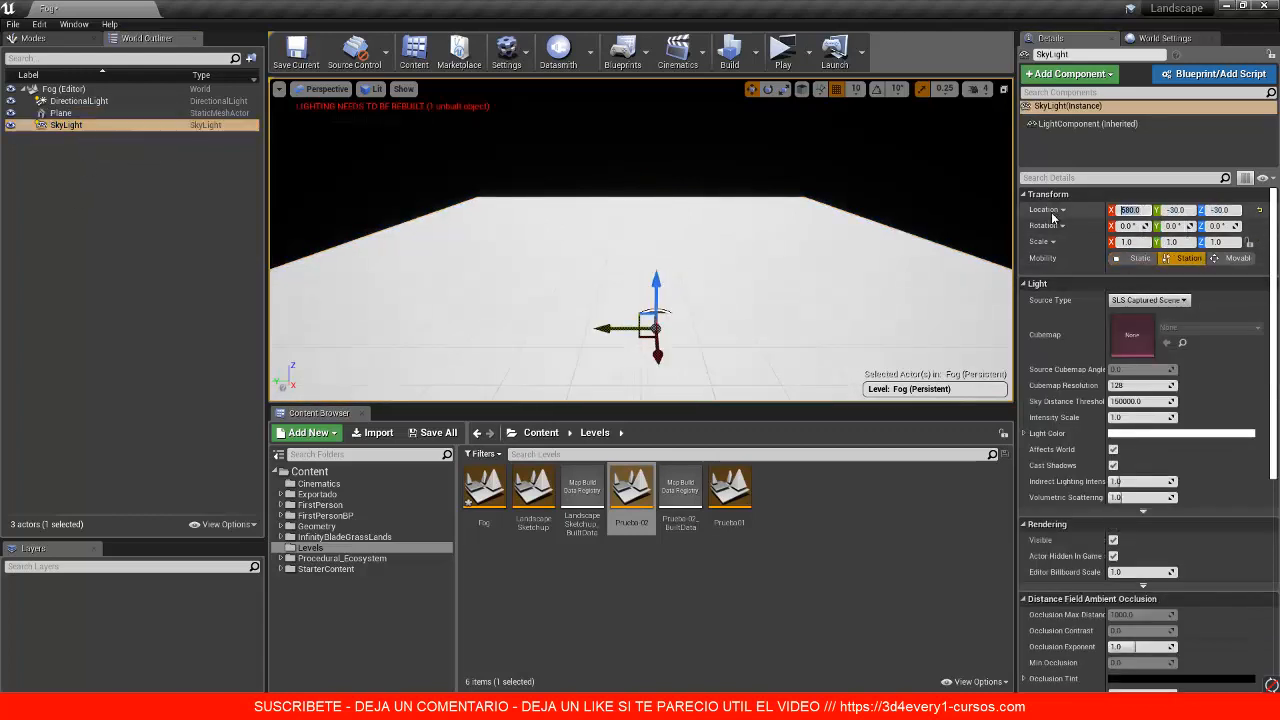
pyautogui.write('0')
pyautogui.press('Tab')
pyautogui.write('0')
pyautogui.press('Tab')
pyautogui.write('0')
pyautogui.press('Return')
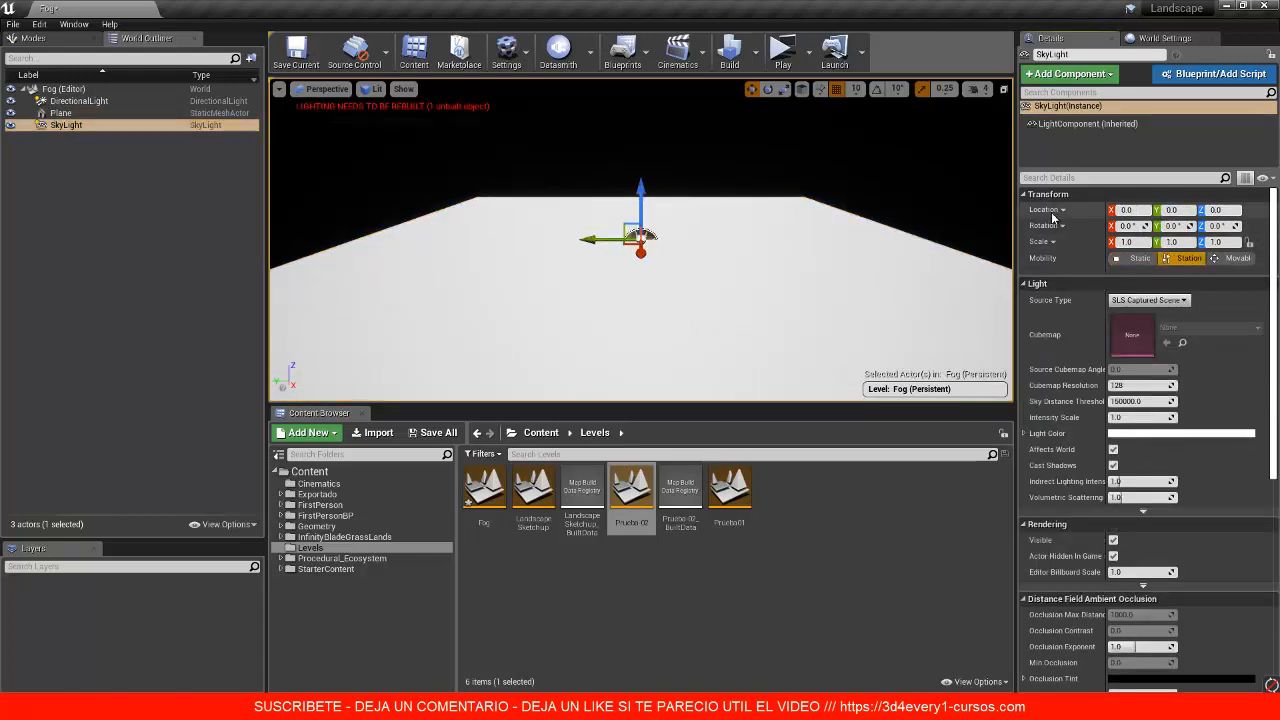
pyautogui.write('20')
pyautogui.press('Return')
pyautogui.moveTo(640, 178); pyautogui.dragTo(640, 153)
# Step: Set the Directional Light's location to 0, 0, 0, then raise it above the Sky Light to about X 230, Z 222
pyautogui.click(100, 103)
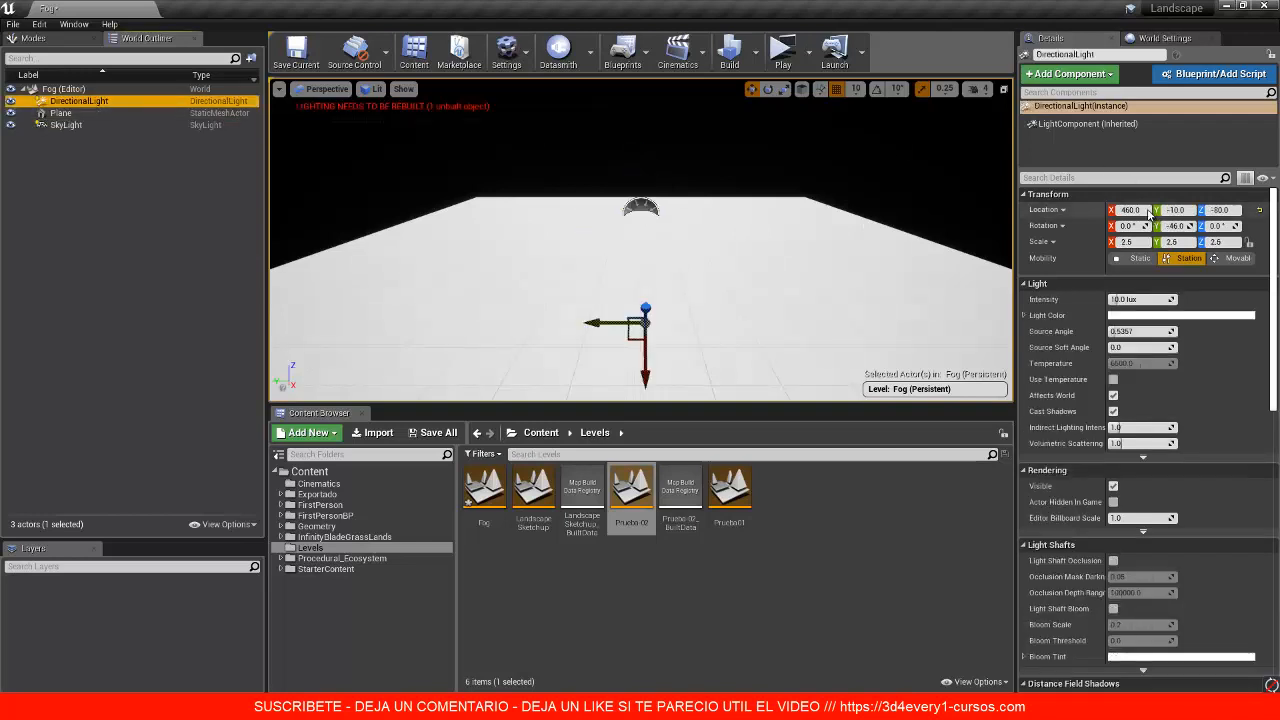
pyautogui.click(1128, 210)
pyautogui.write('0')
pyautogui.press('Tab')
pyautogui.write('0')
pyautogui.press('Tab')
pyautogui.write('0')
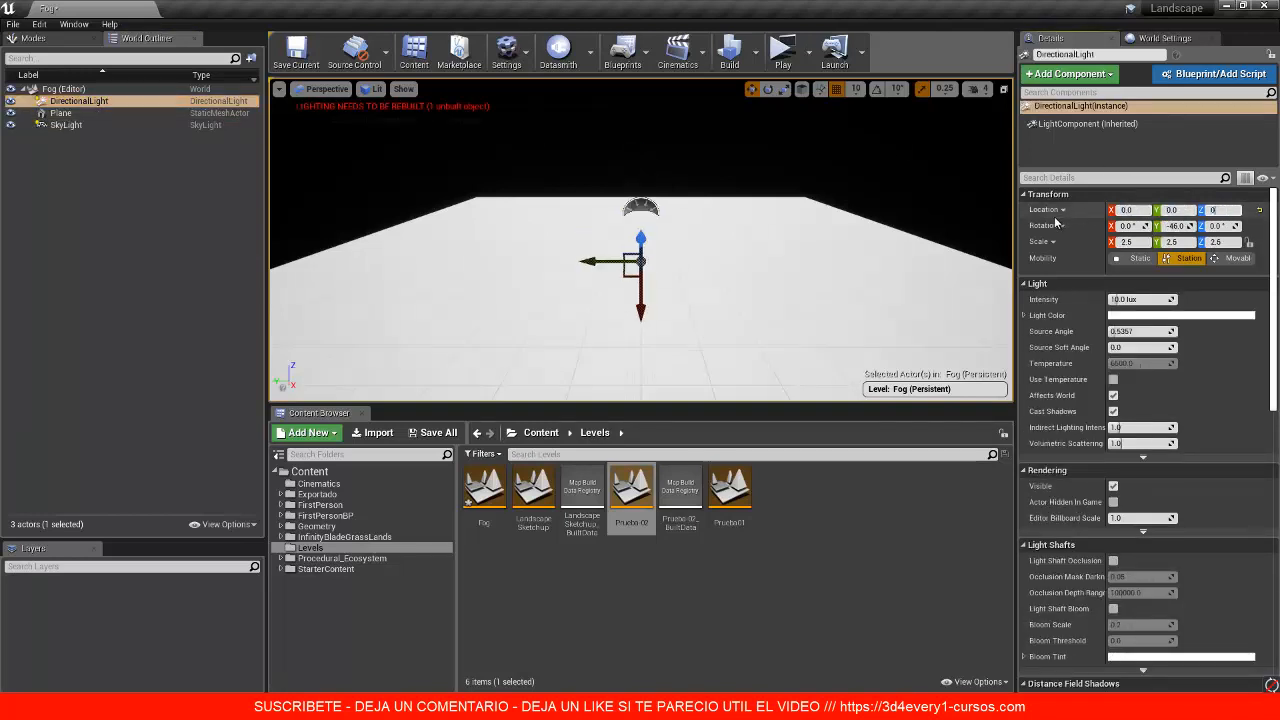
pyautogui.press('Return')
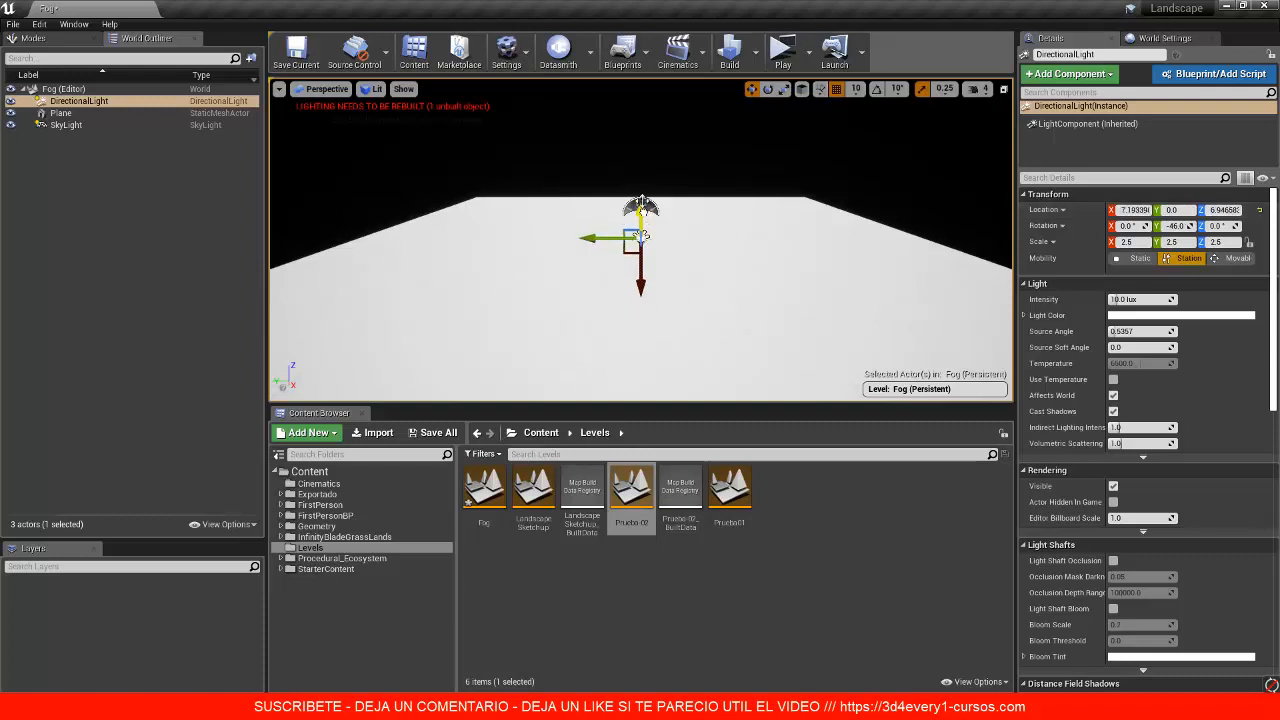
pyautogui.moveTo(645, 212); pyautogui.dragTo(659, 165)
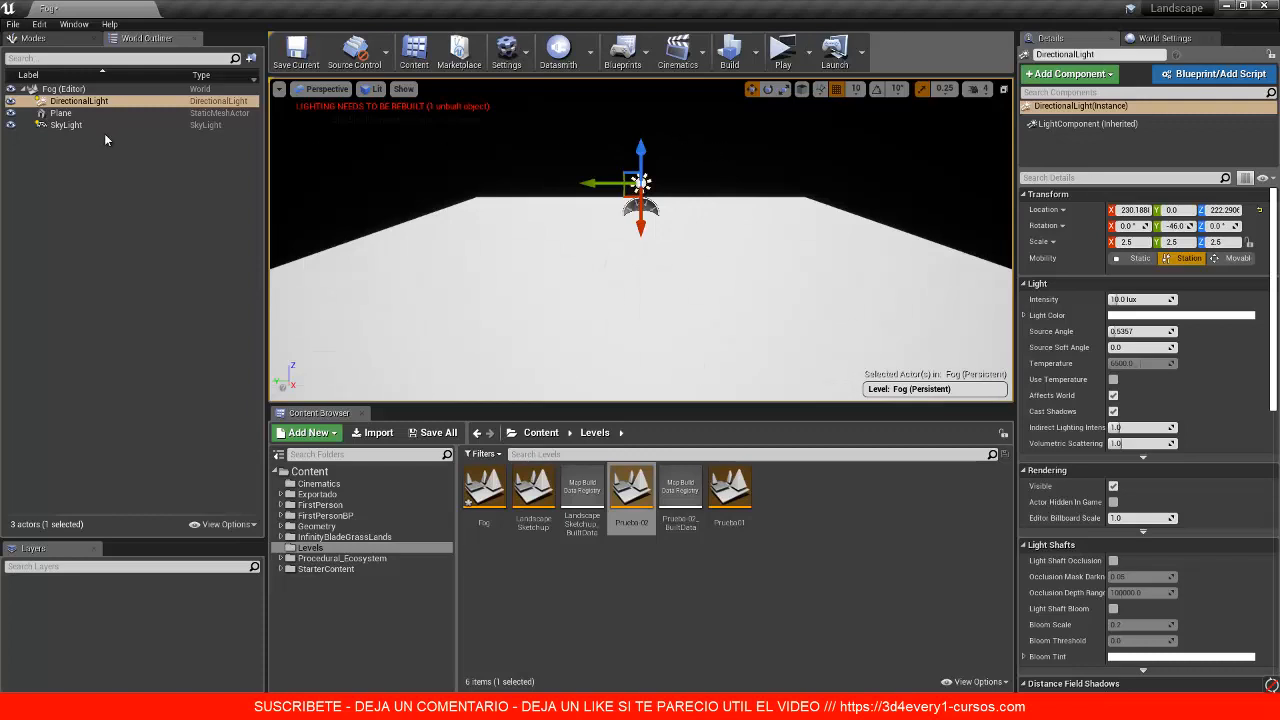
# Step: Place a Cube on the plane beside the lights at X 90, Y 110, Z 50
pyautogui.click(33, 38)
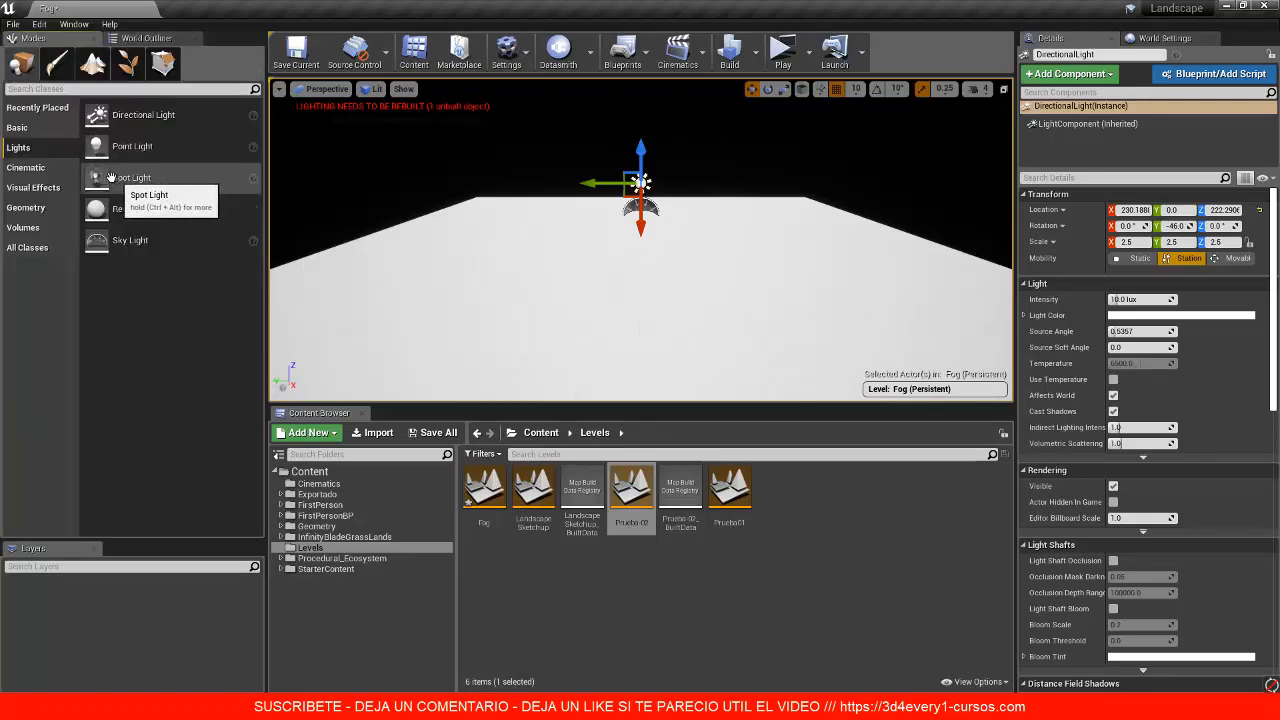
pyautogui.click(28, 128)
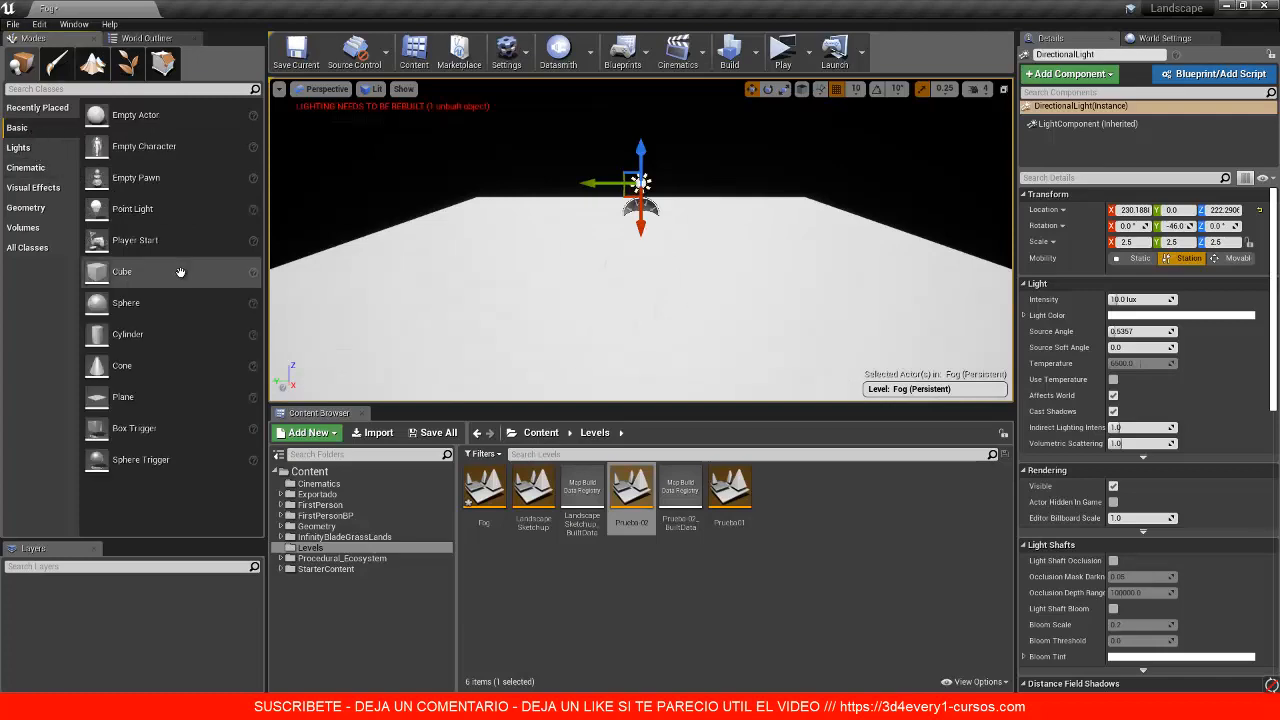
pyautogui.moveTo(180, 272); pyautogui.dragTo(603, 240)
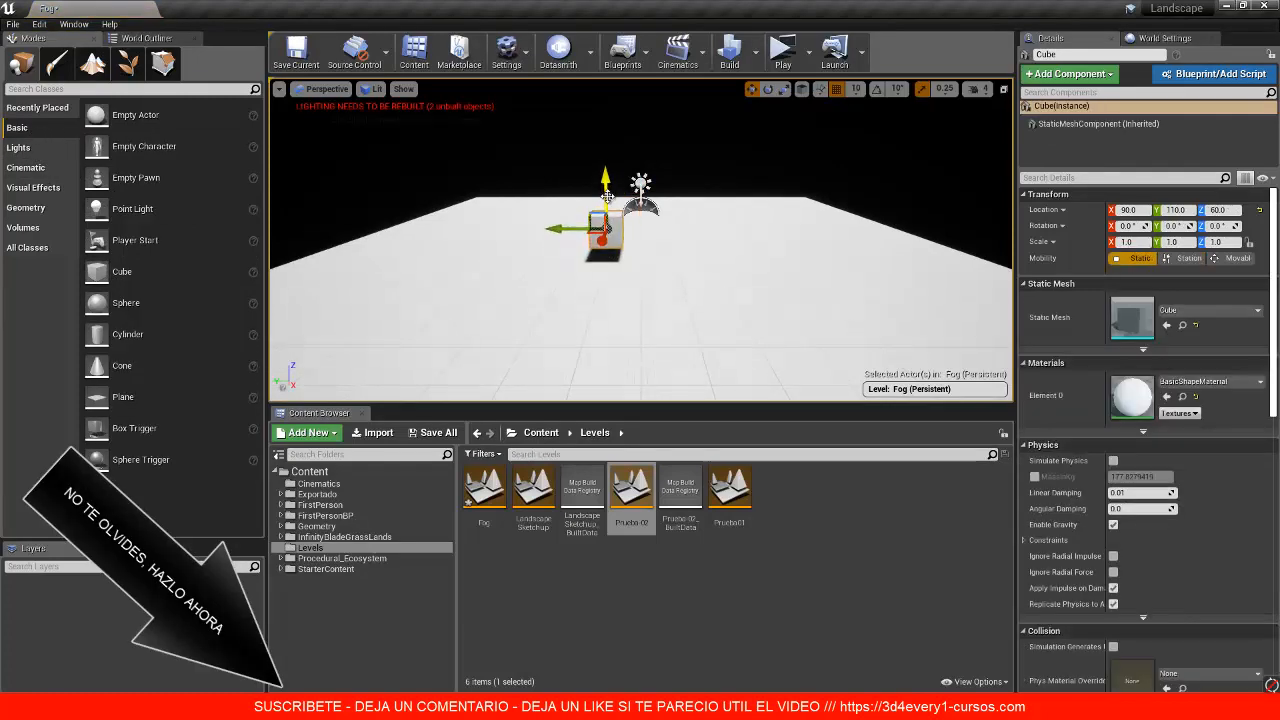
pyautogui.moveTo(607, 195); pyautogui.dragTo(606, 198)
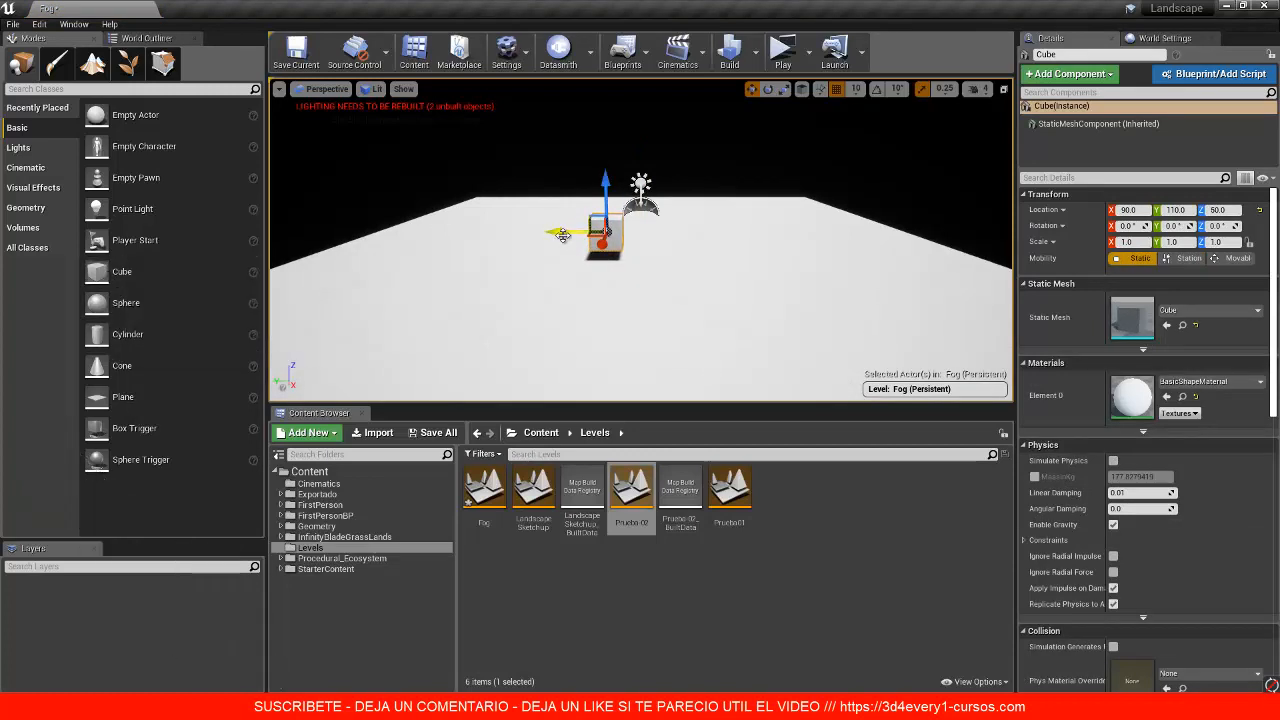
# Step: Duplicate the cube three times along the Y axis to form a row of four, with the outermost copy at Y 270
pyautogui.keyDown('alt'); pyautogui.moveTo(563, 234); pyautogui.dragTo(513, 232); pyautogui.keyUp('alt')
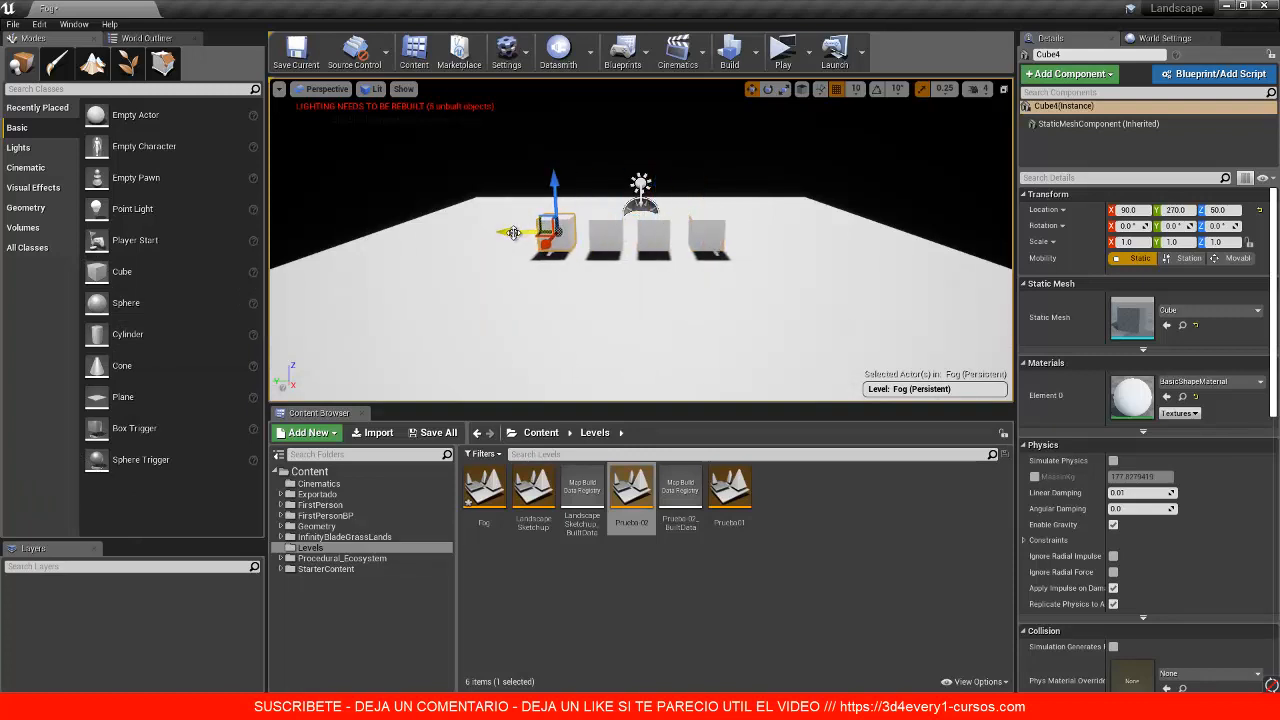
pyautogui.scroll(5, 651, 266)
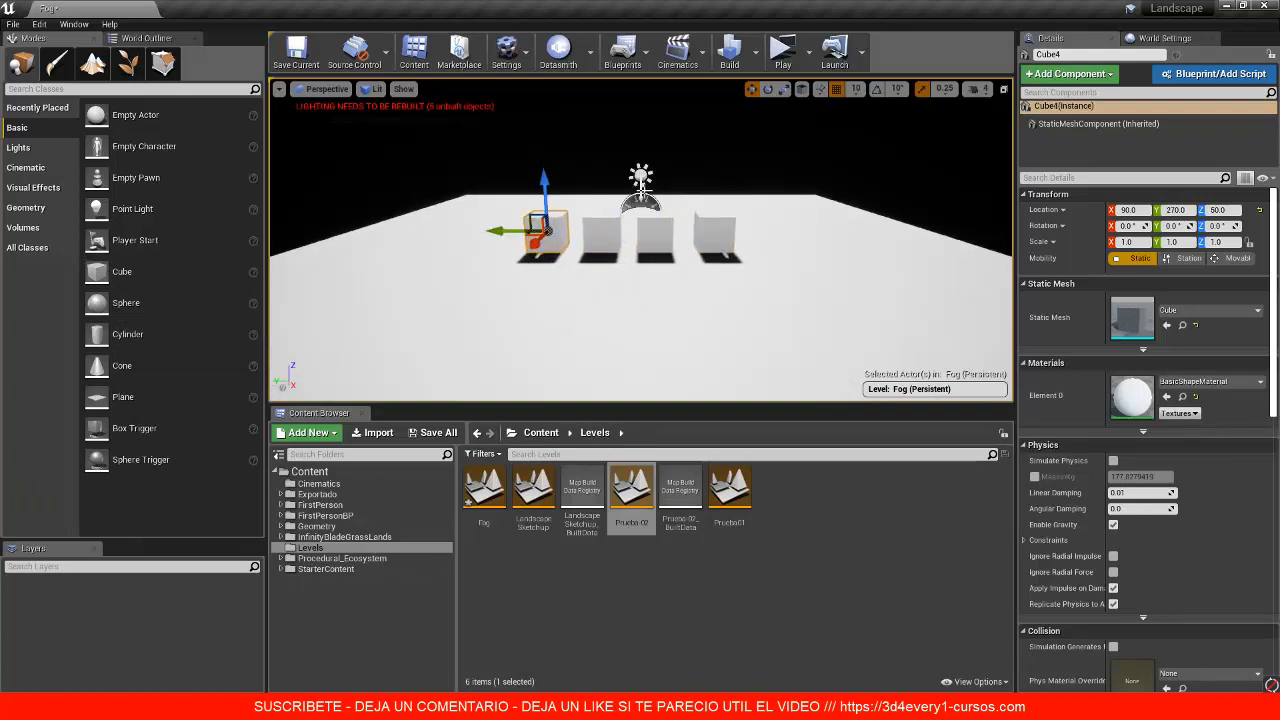
pyautogui.keyDown('alt'); pyautogui.moveTo(675, 332); pyautogui.dragTo(592, 312); pyautogui.keyUp('alt')
pyautogui.scroll(-4, 680, 324)
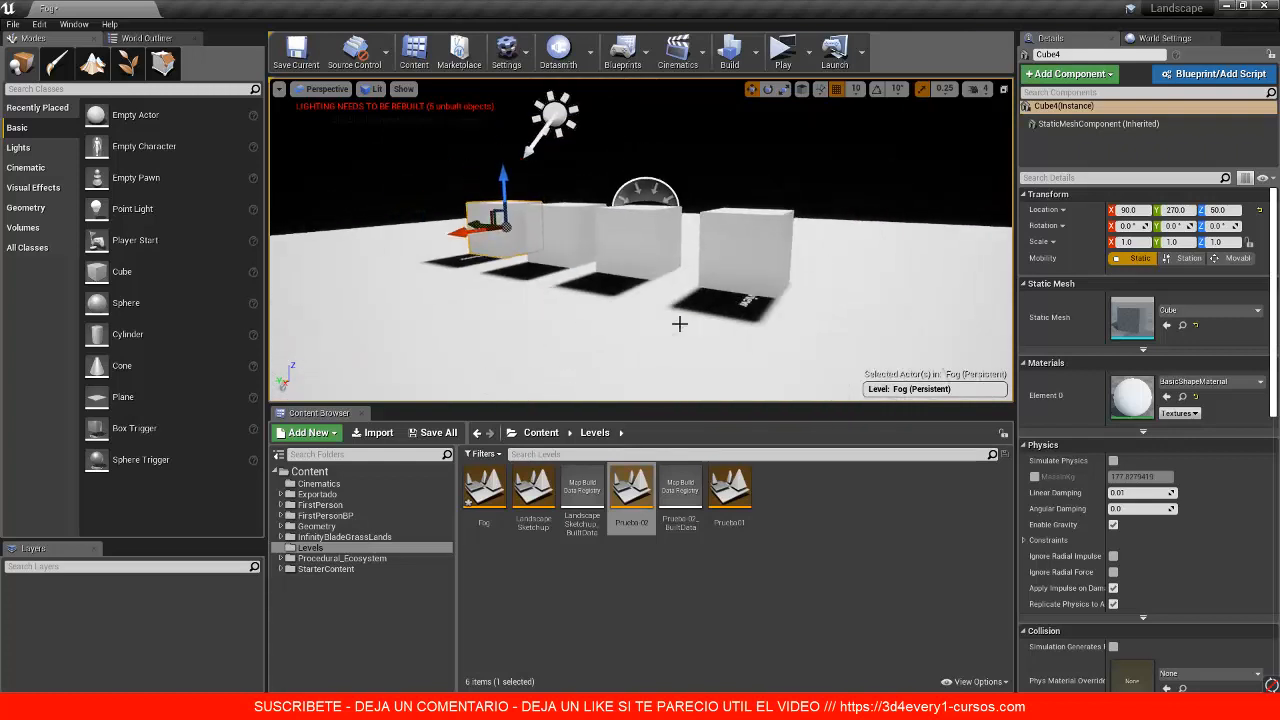
# Step: Search the placeable classes for "fog" and add an Atmospheric Fog actor above the cubes at about X 180, Y -50, Z 170
pyautogui.click(556, 114)
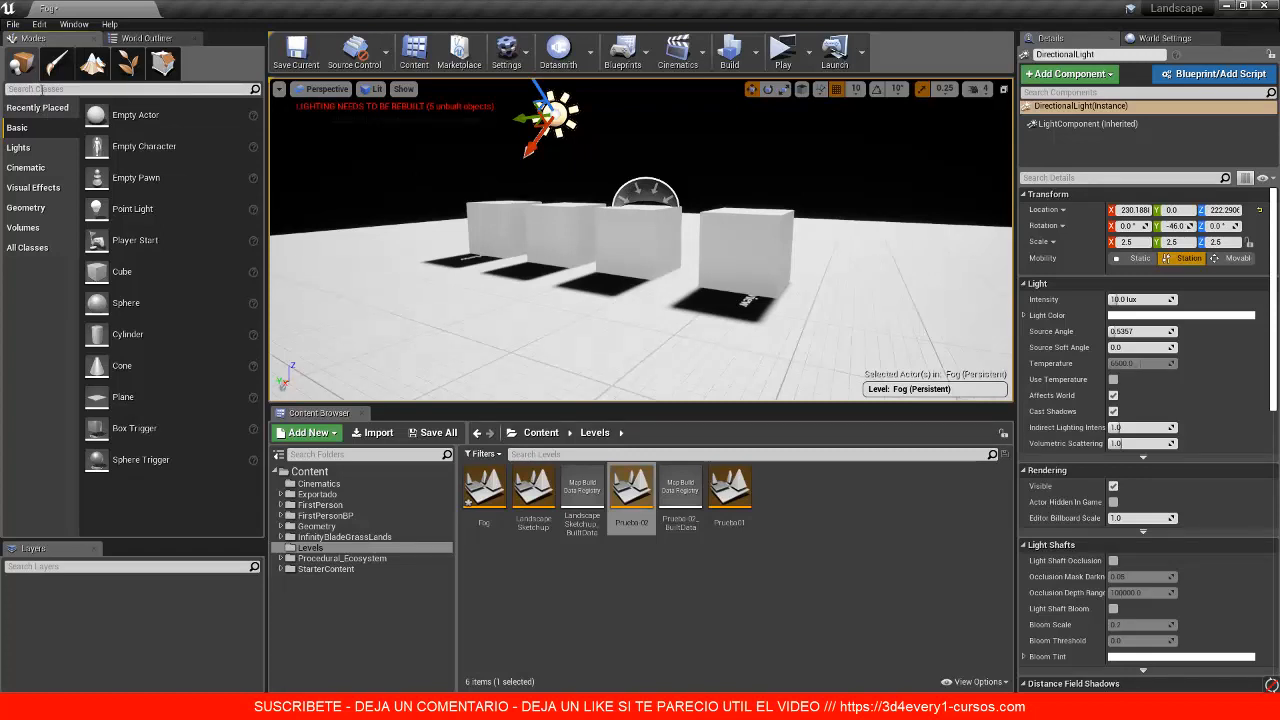
pyautogui.write('fog')
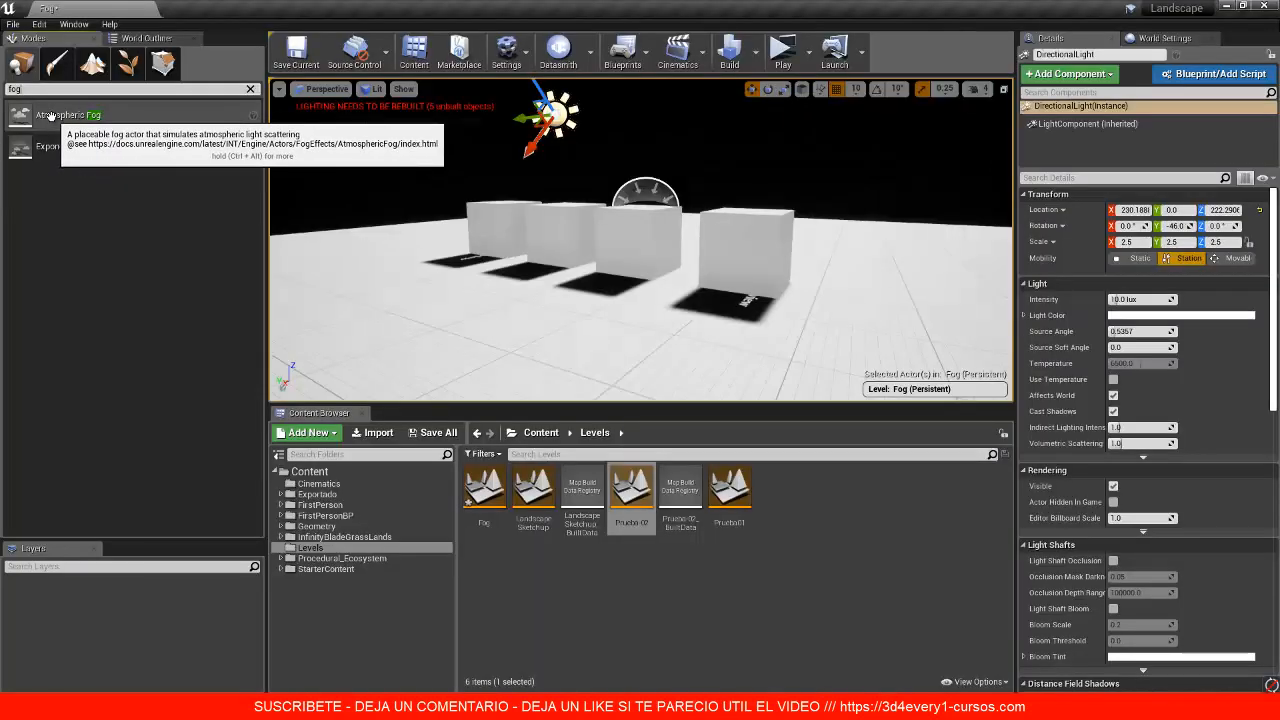
pyautogui.moveTo(60, 114); pyautogui.dragTo(627, 255)
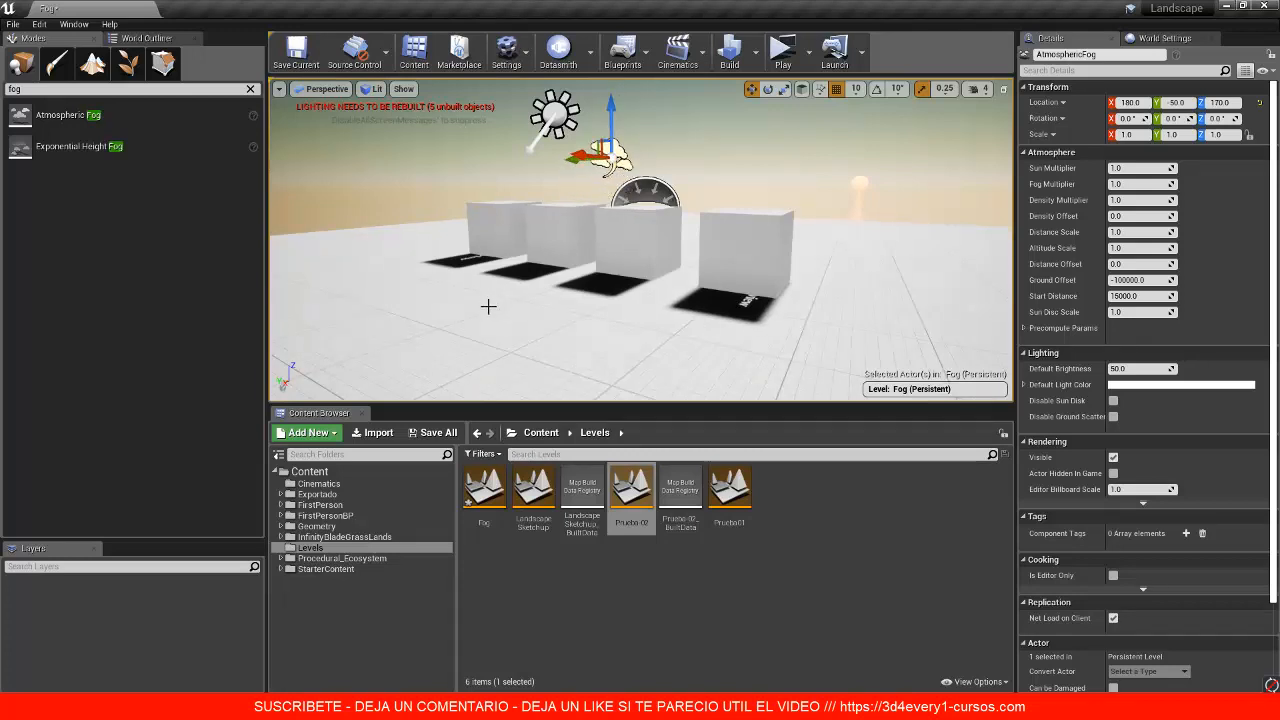
pyautogui.moveTo(514, 329); pyautogui.dragTo(532, 293, button='right')
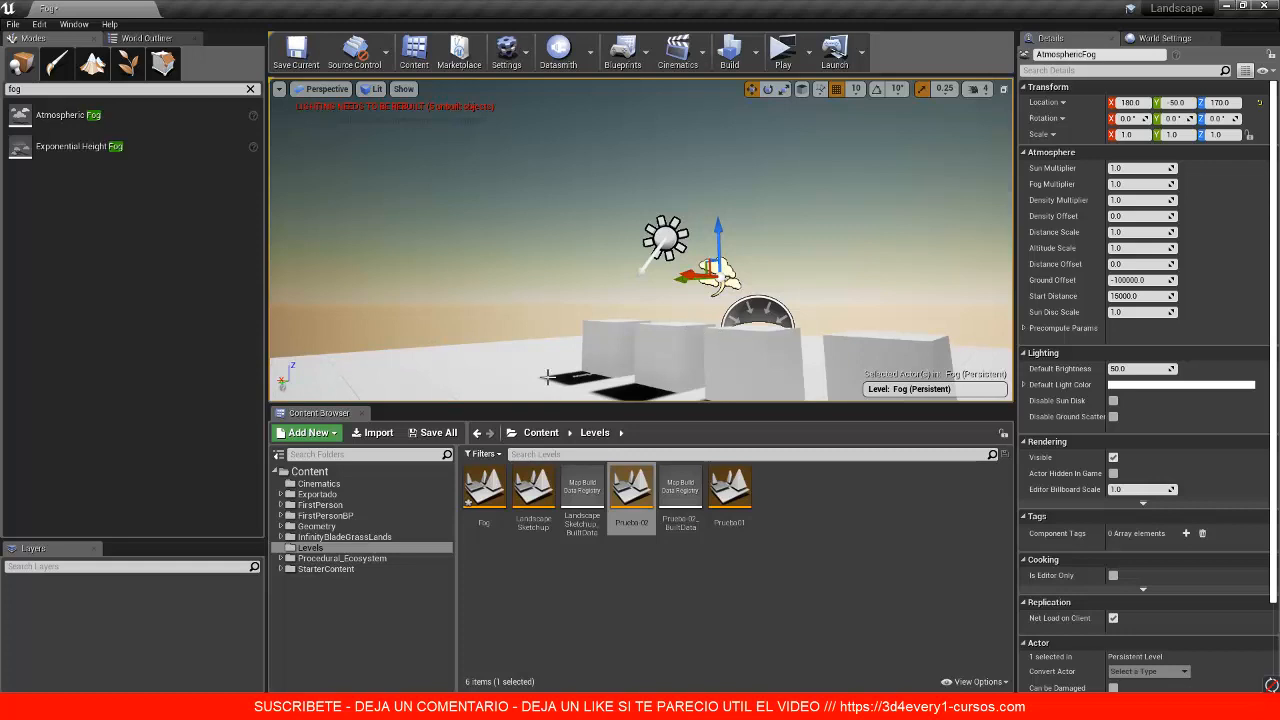
# Step: Enable the Atmosphere / Fog Sun Light option on the Directional Light
pyautogui.moveTo(459, 349); pyautogui.dragTo(459, 349, button='right')
pyautogui.moveTo(487, 358); pyautogui.dragTo(519, 370, button='right')
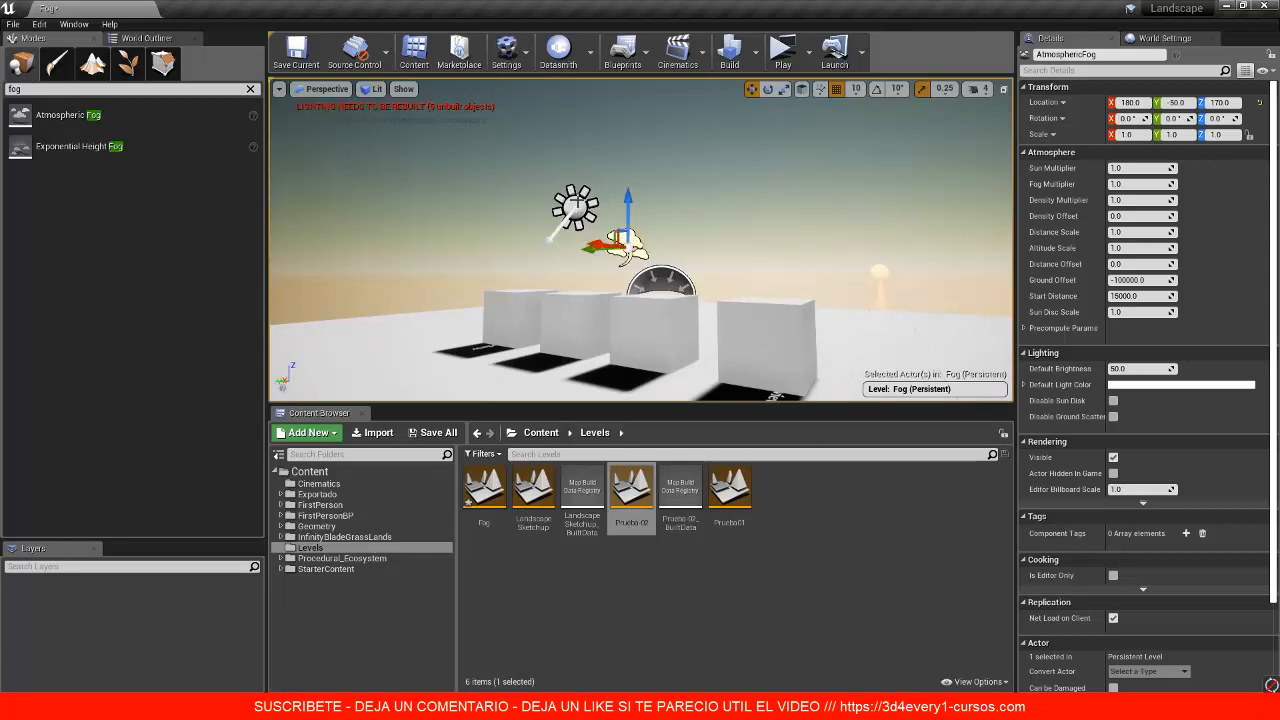
pyautogui.click(573, 204)
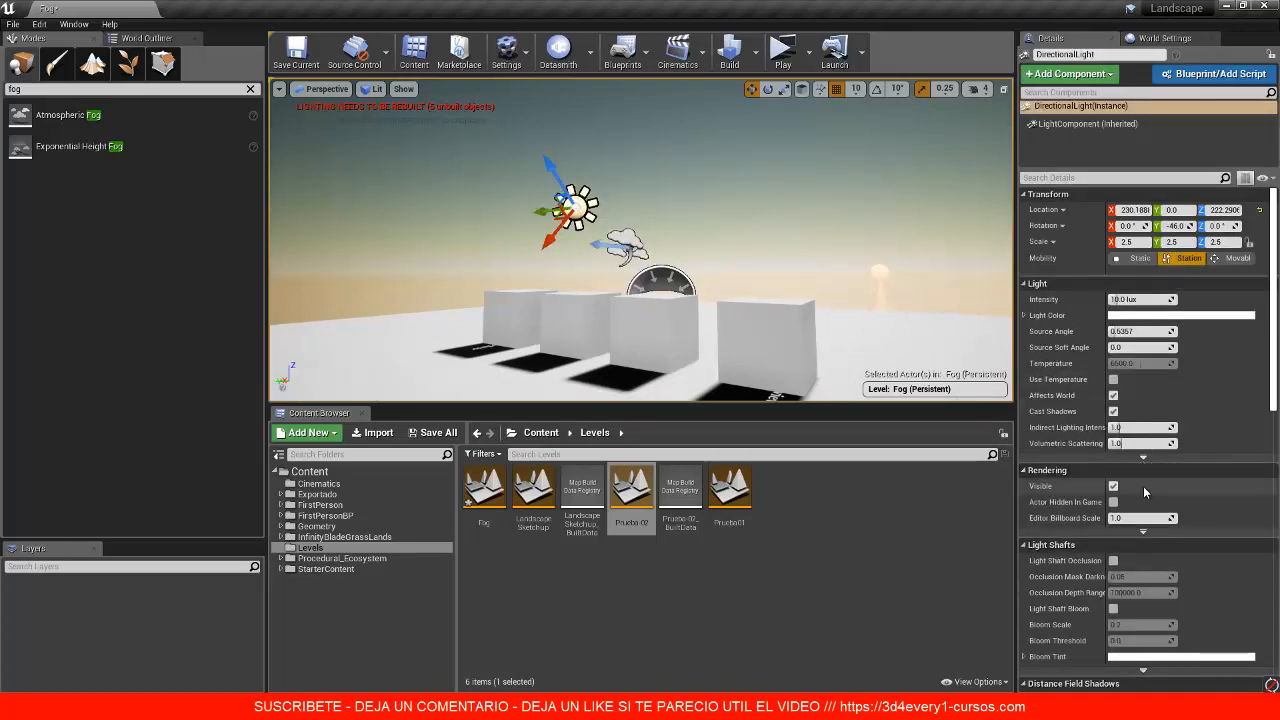
pyautogui.click(1144, 458)
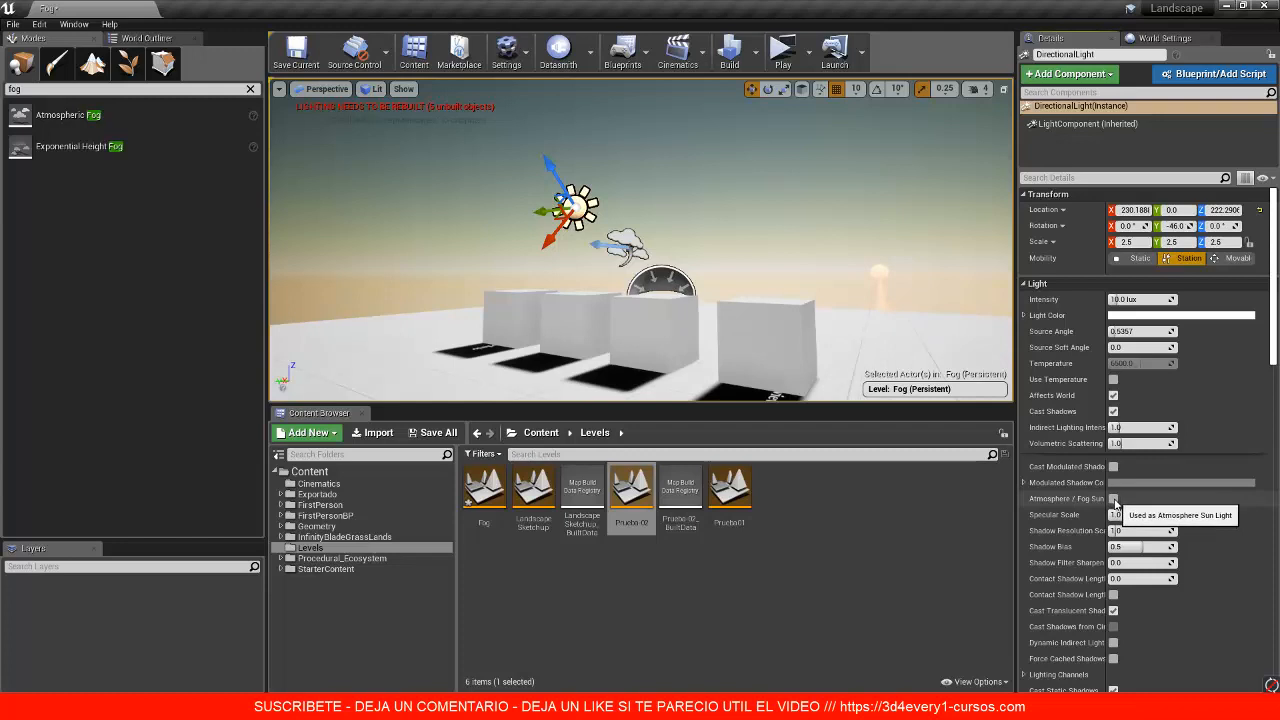
pyautogui.click(1113, 499)
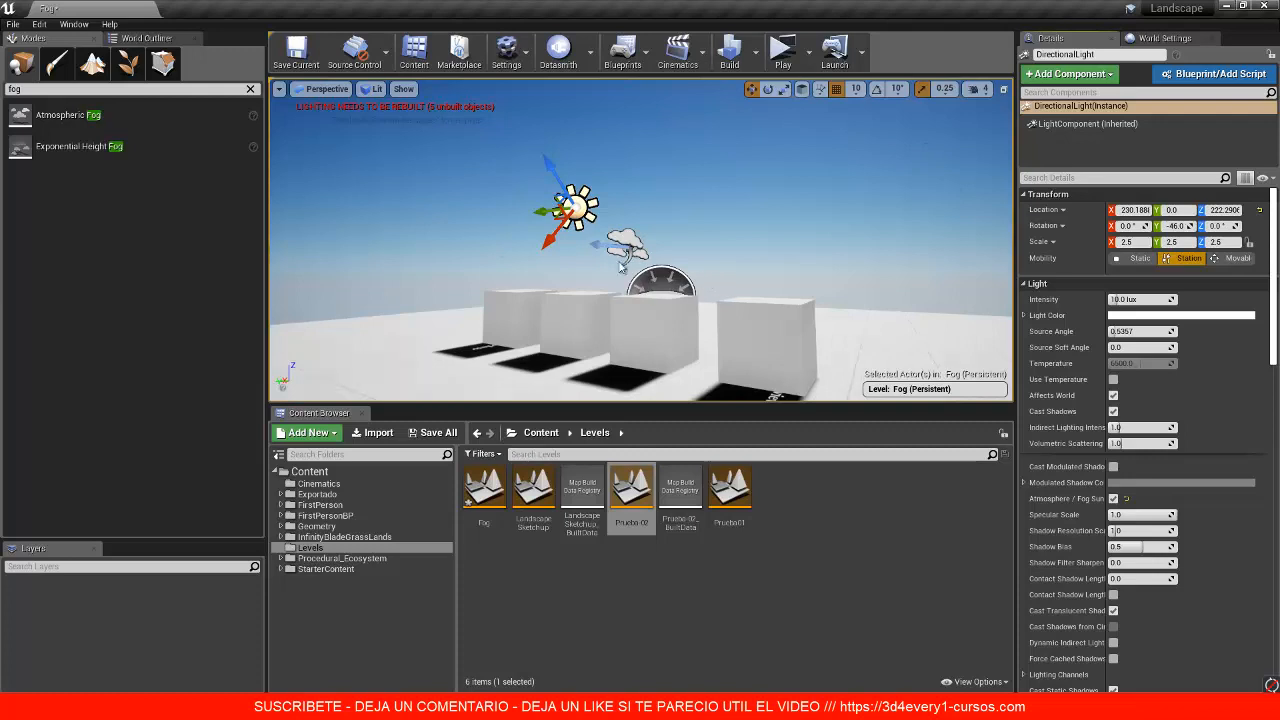
# Step: Rotate the Directional Light to about X 10.2°, Y -13.4°, Z 9.9° to lower the sun and lengthen the cubes' shadows
pyautogui.moveTo(715, 258)
pyautogui.mouseDown(button='right')
pyautogui.moveTo(766, 227)
pyautogui.moveTo(782, 177)
pyautogui.moveTo(727, 255)
pyautogui.mouseUp(button='right')
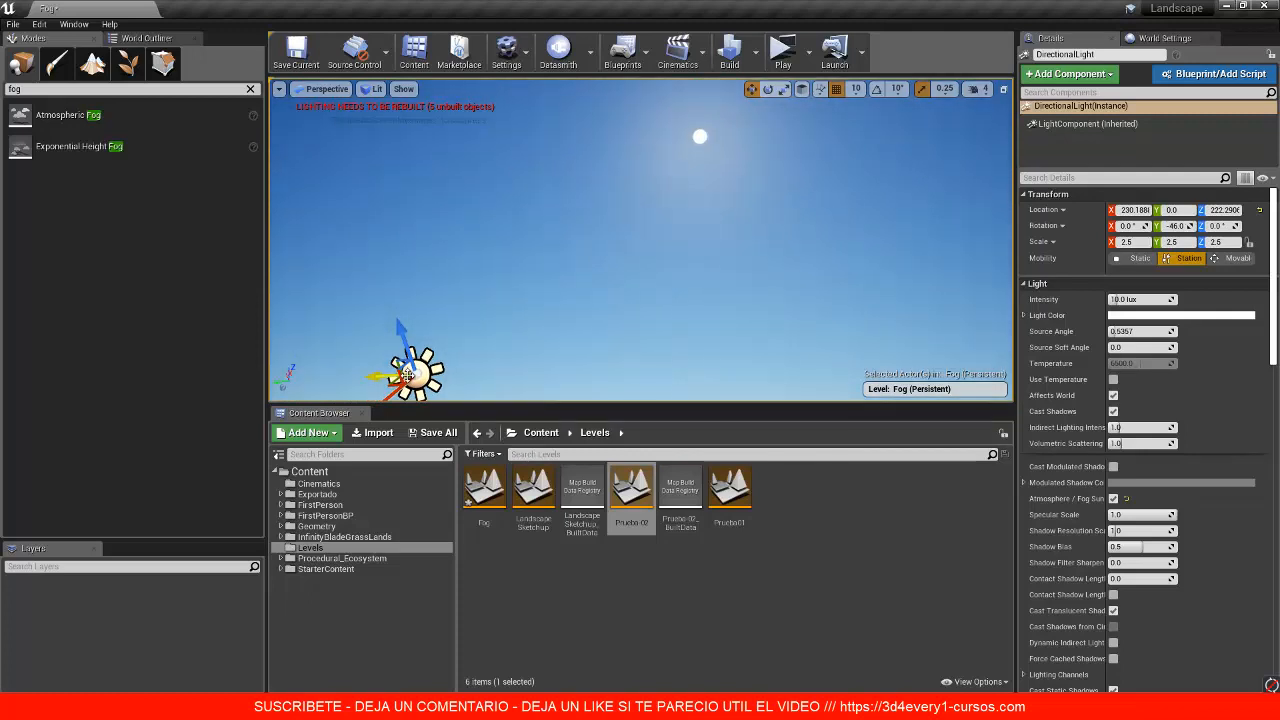
pyautogui.moveTo(687, 251); pyautogui.dragTo(563, 193, button='right')
pyautogui.press('e')
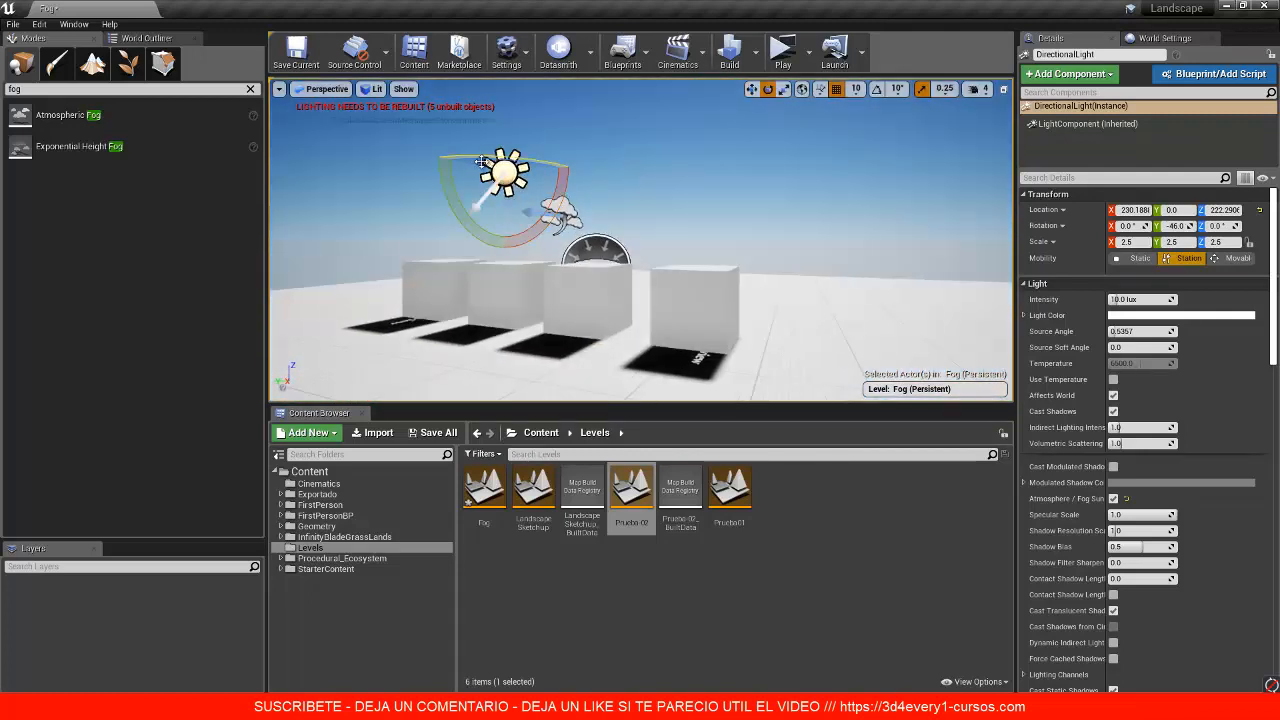
pyautogui.moveTo(474, 157)
pyautogui.mouseDown()
pyautogui.moveTo(513, 157)
pyautogui.moveTo(405, 133)
pyautogui.moveTo(600, 139)
pyautogui.moveTo(411, 126)
pyautogui.moveTo(435, 135)
pyautogui.moveTo(446, 188)
pyautogui.moveTo(476, 230)
pyautogui.moveTo(478, 176)
pyautogui.mouseUp()
pyautogui.scroll(-5, 674, 306)
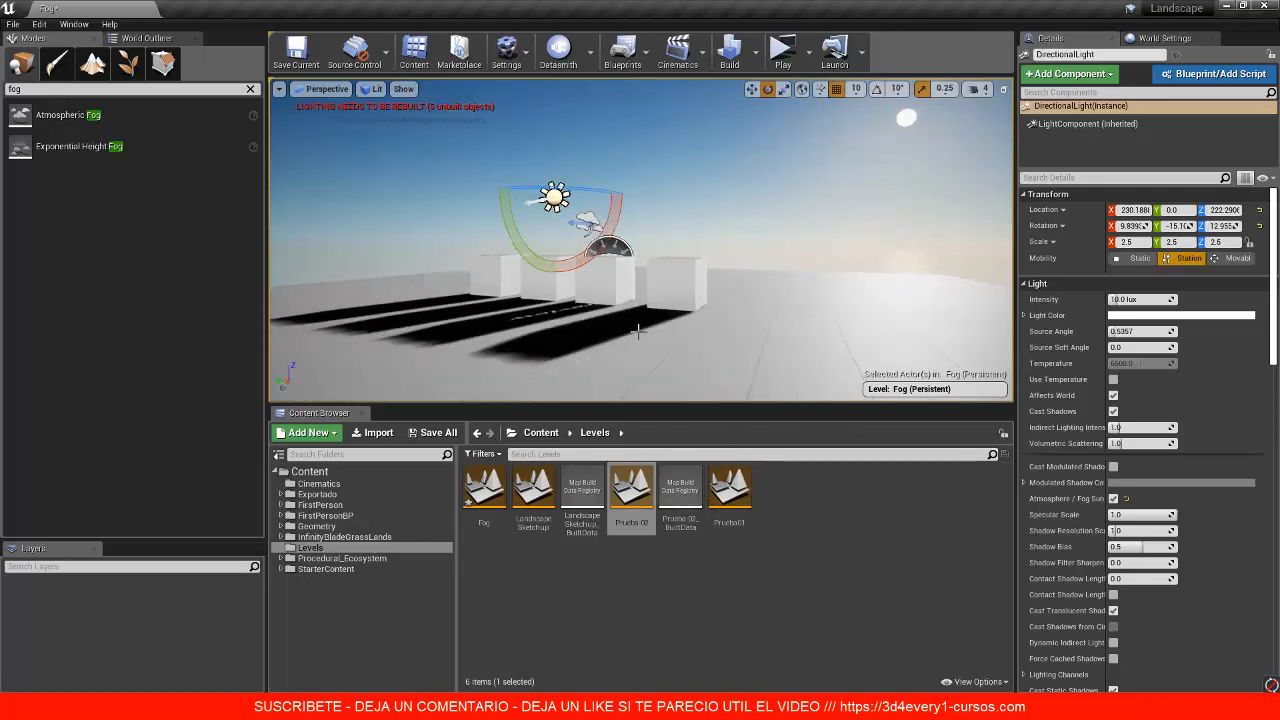
pyautogui.moveTo(632, 289); pyautogui.dragTo(556, 276, button='right')
pyautogui.moveTo(617, 233); pyautogui.dragTo(607, 236)
pyautogui.moveTo(575, 277)
pyautogui.mouseDown()
pyautogui.moveTo(566, 255)
pyautogui.moveTo(570, 288)
pyautogui.moveTo(569, 272)
pyautogui.mouseUp()
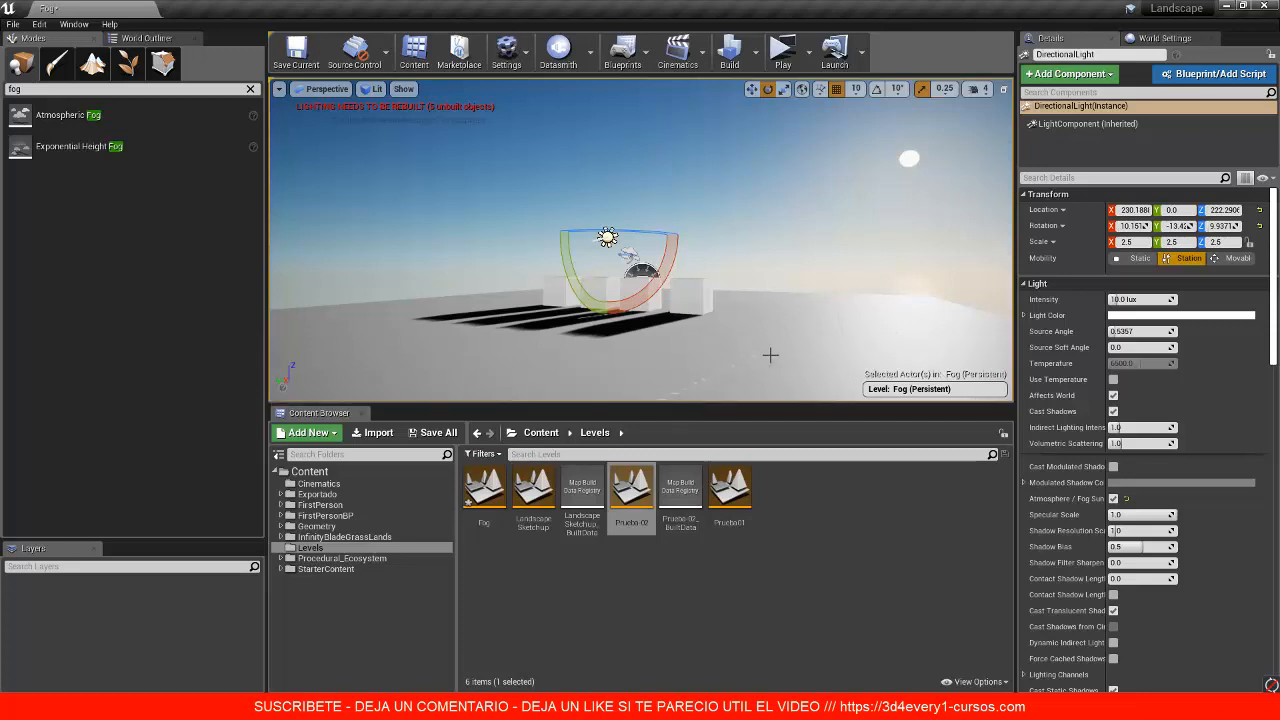
# Step: Look up the lighting quality build options and build the level's lighting
pyautogui.click(756, 52)
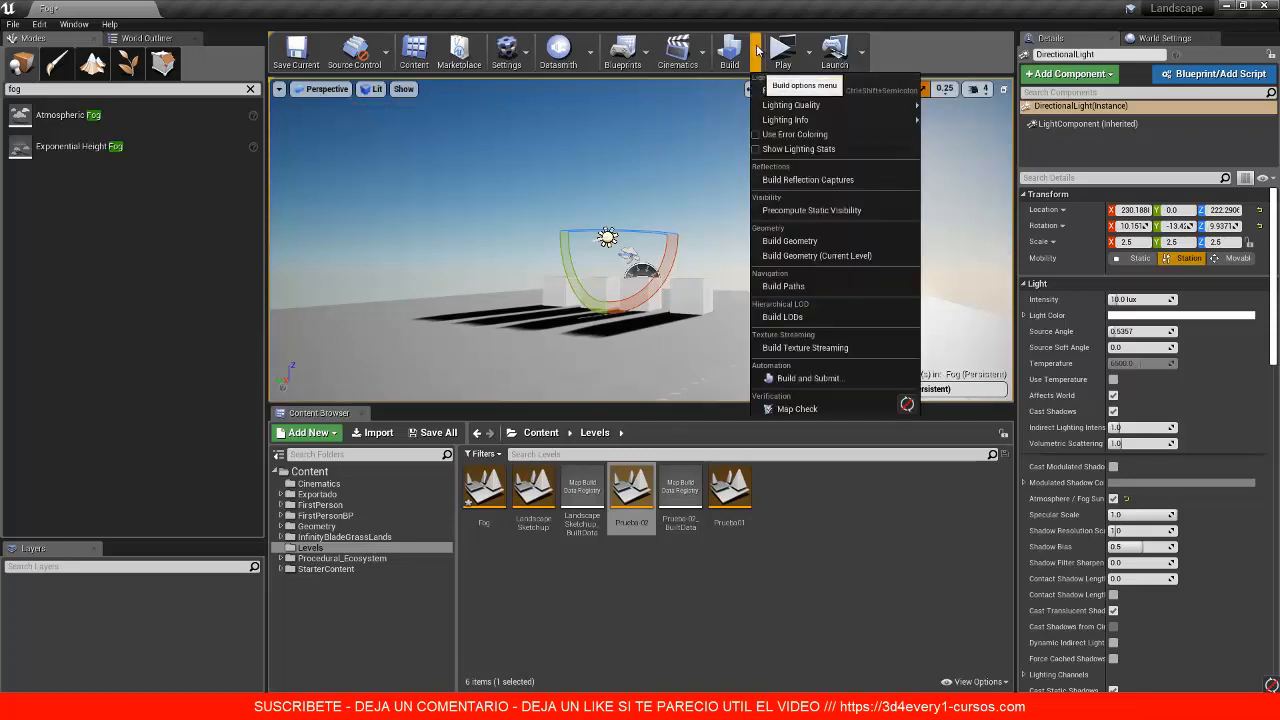
pyautogui.moveTo(825, 107)
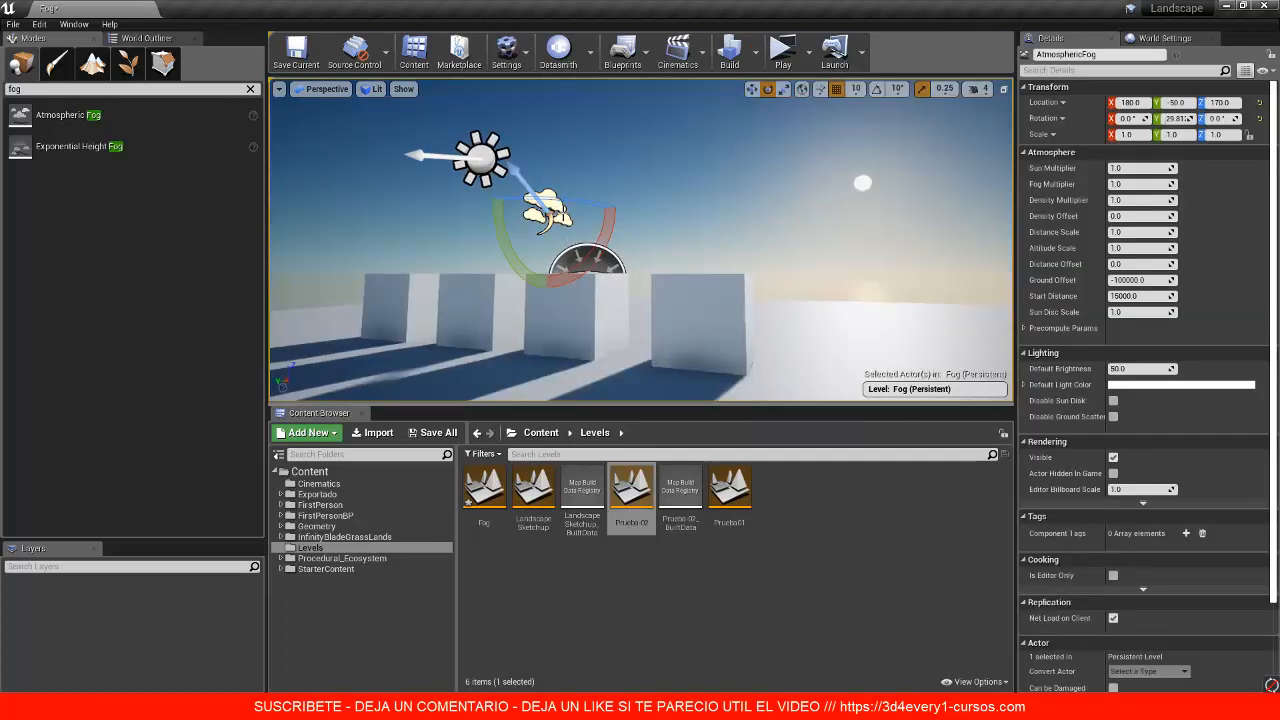
# Step: Rotate the Atmospheric Fog actor to about Z -7.1° and lower it to Z 140
pyautogui.moveTo(612, 209)
pyautogui.mouseDown()
pyautogui.moveTo(628, 200)
pyautogui.moveTo(617, 228)
pyautogui.mouseUp()
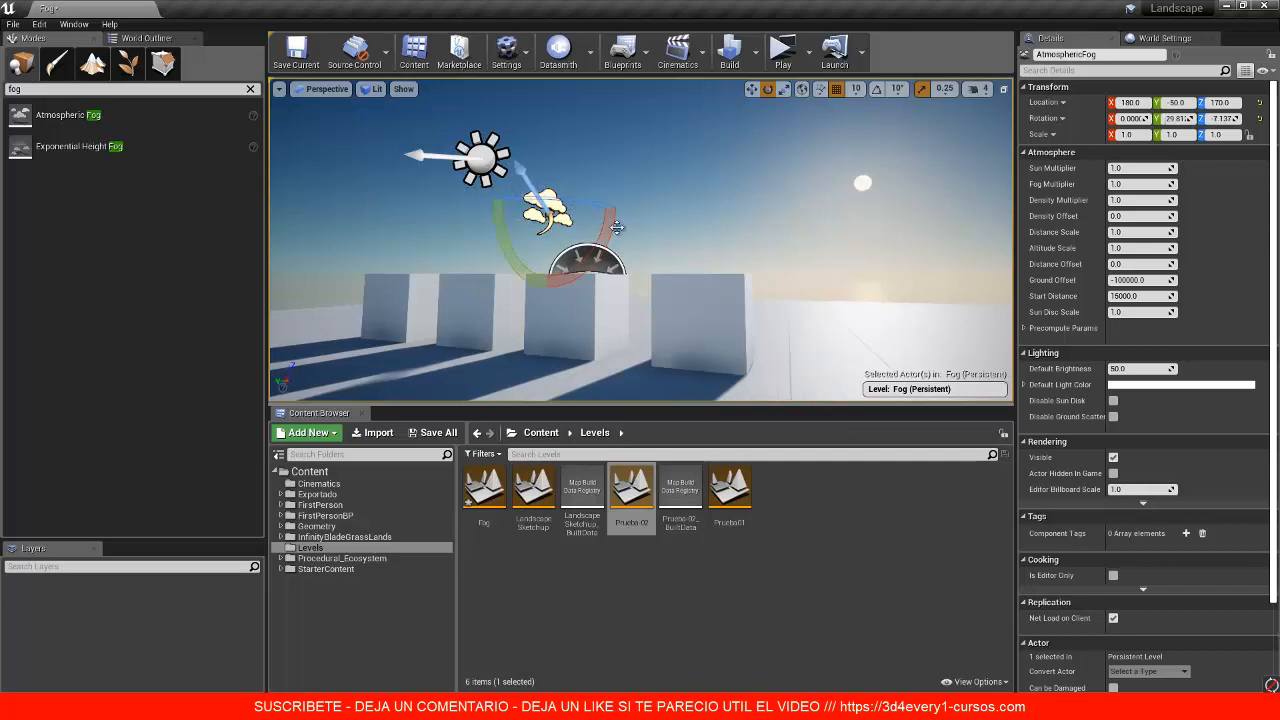
pyautogui.press('w')
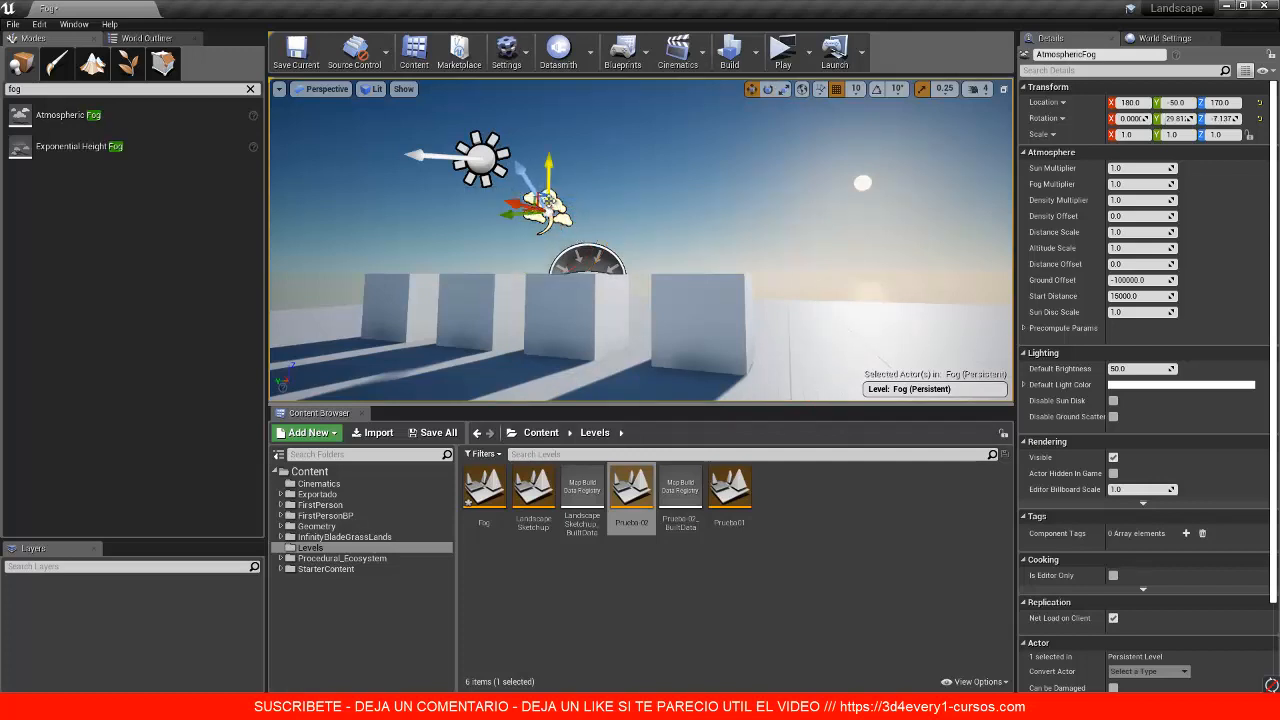
pyautogui.moveTo(548, 170); pyautogui.dragTo(562, 210)
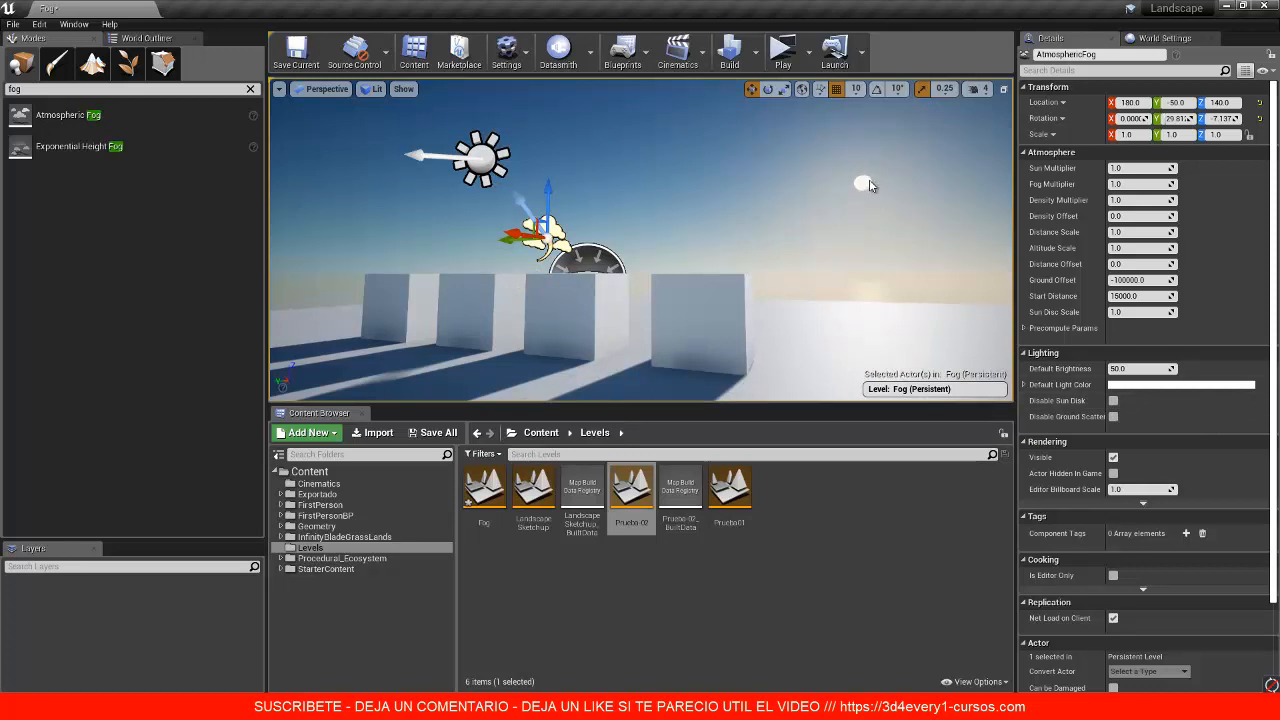
# Step: Try the Atmospheric Fog's Disable Sun Disk and Disable Ground Scattering options, and switch both off again
pyautogui.click(1113, 401)
pyautogui.click(1112, 418)
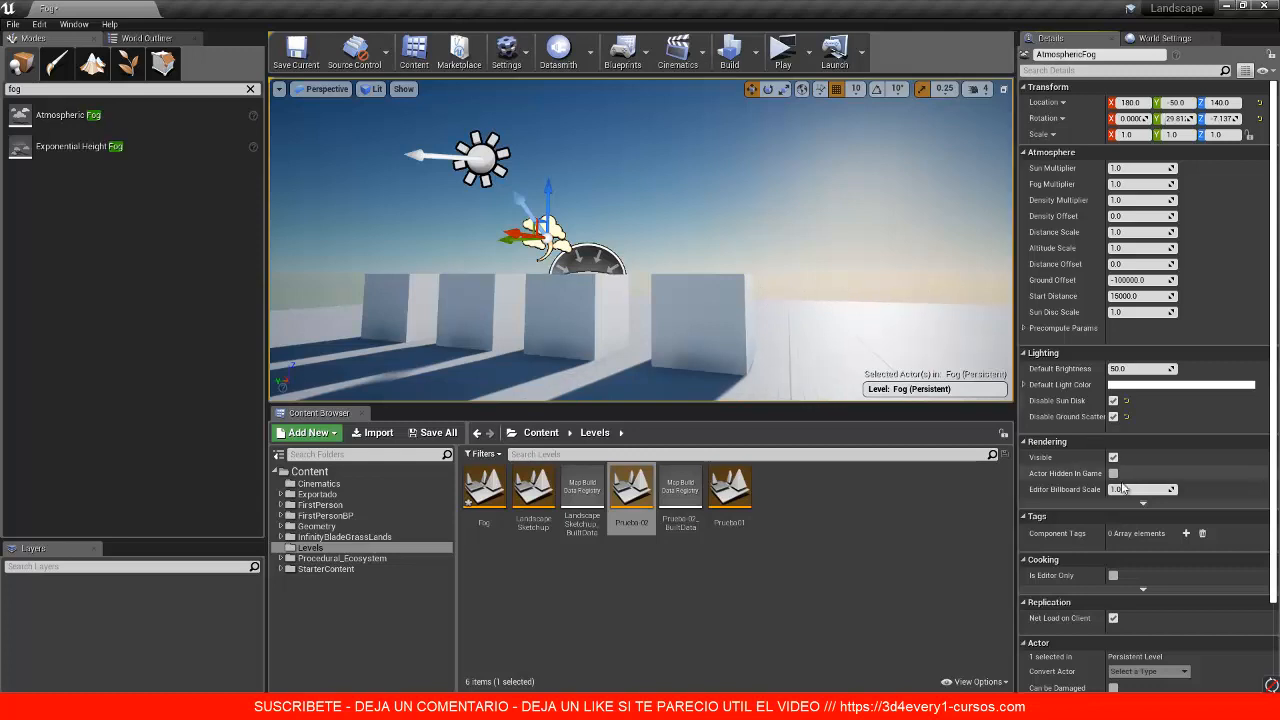
pyautogui.click(1112, 417)
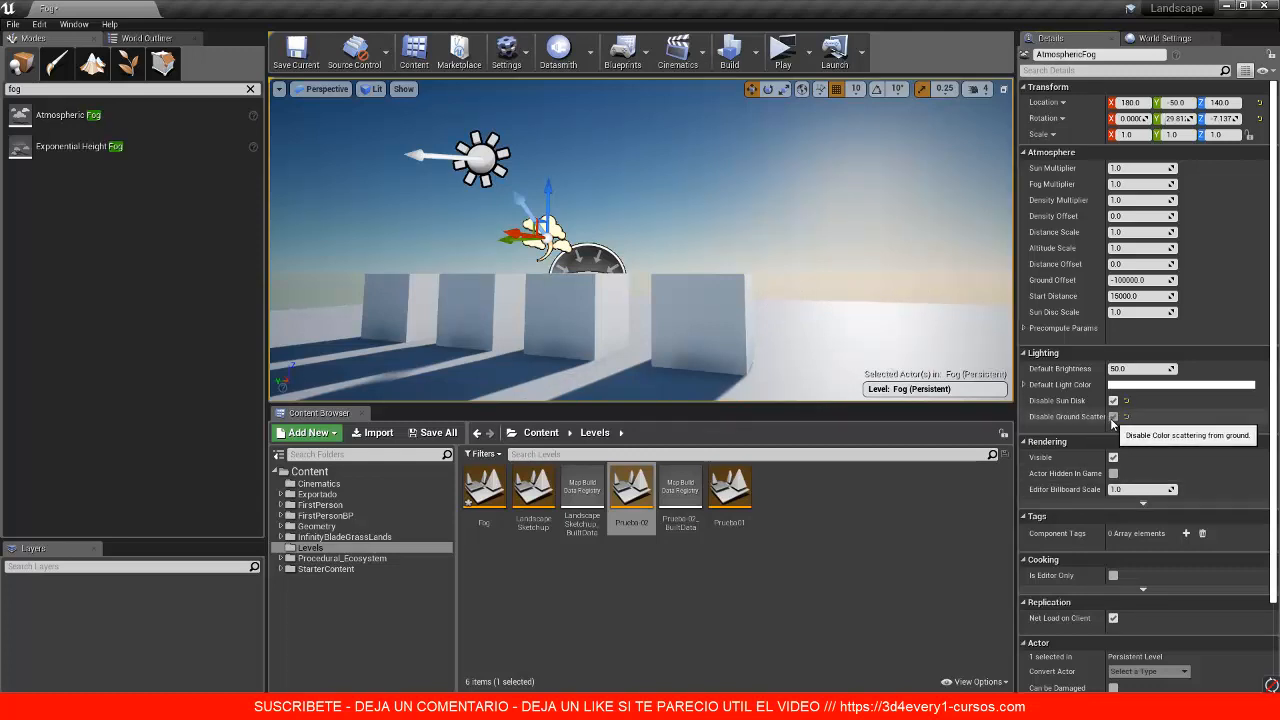
pyautogui.click(1113, 400)
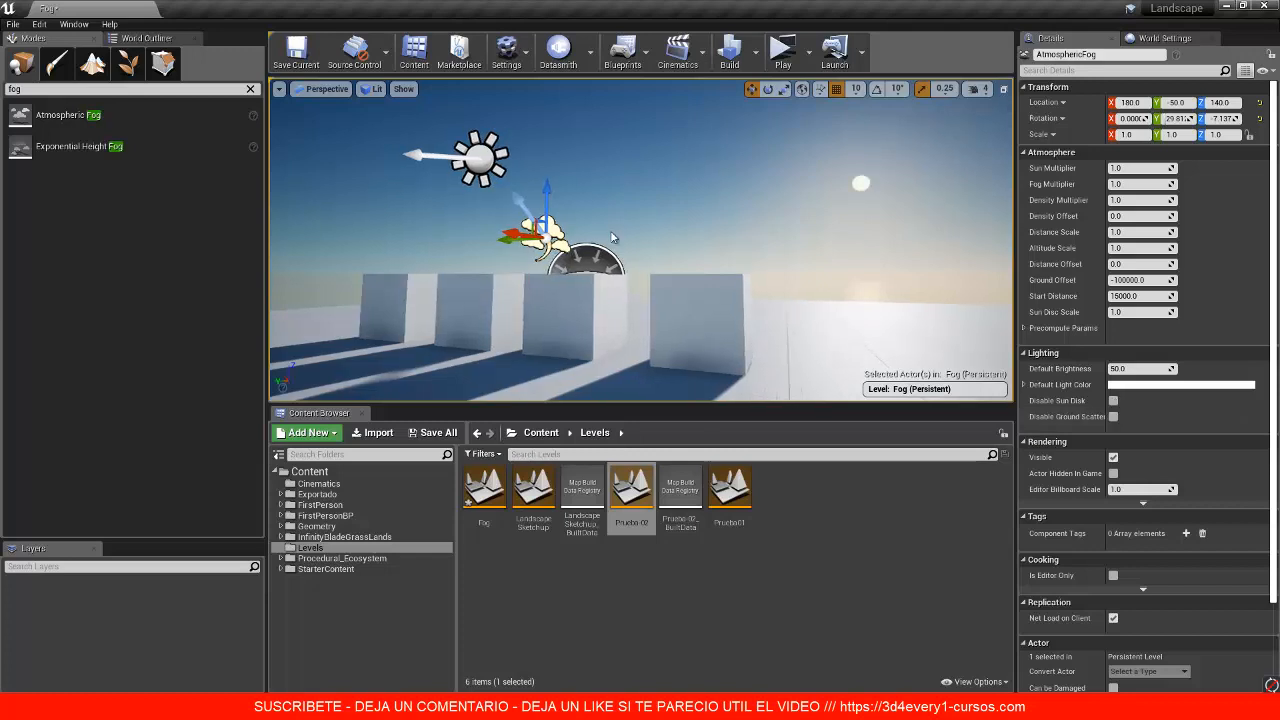
# Step: Try a Sun Multiplier of 3 on the Atmospheric Fog, and set it back to 1
pyautogui.click(1127, 168)
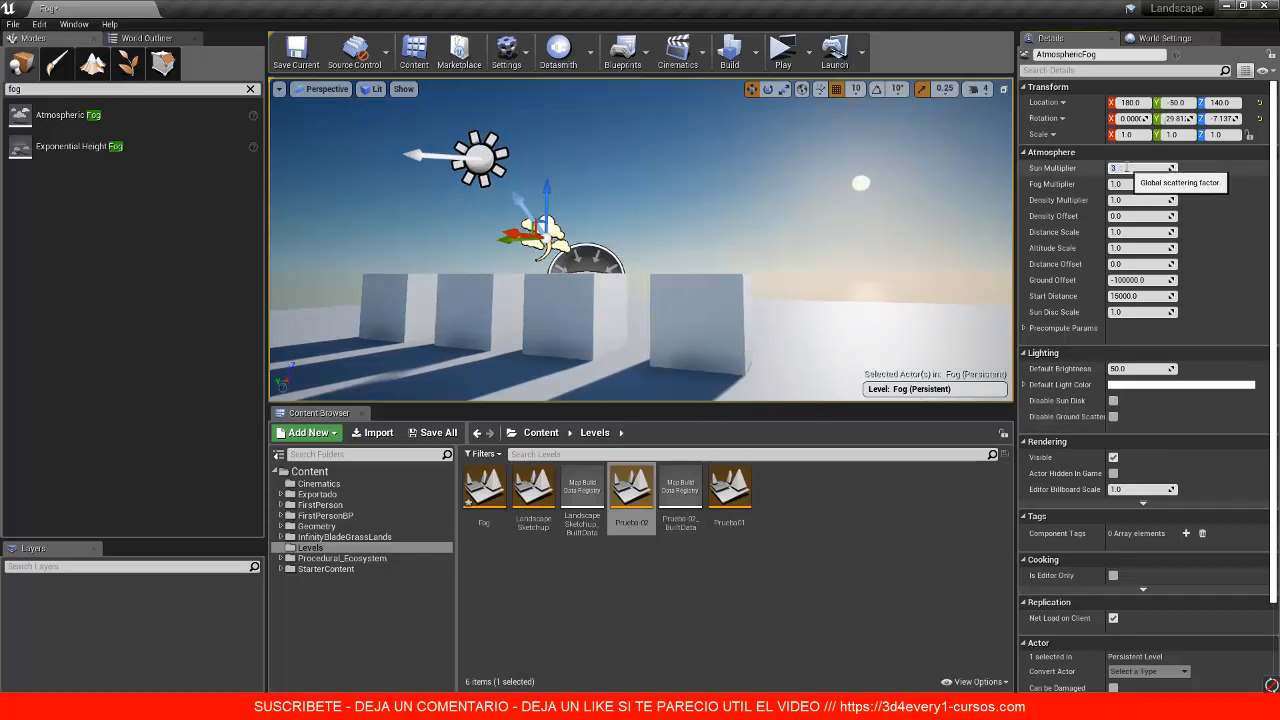
pyautogui.write('3')
pyautogui.press('Return')
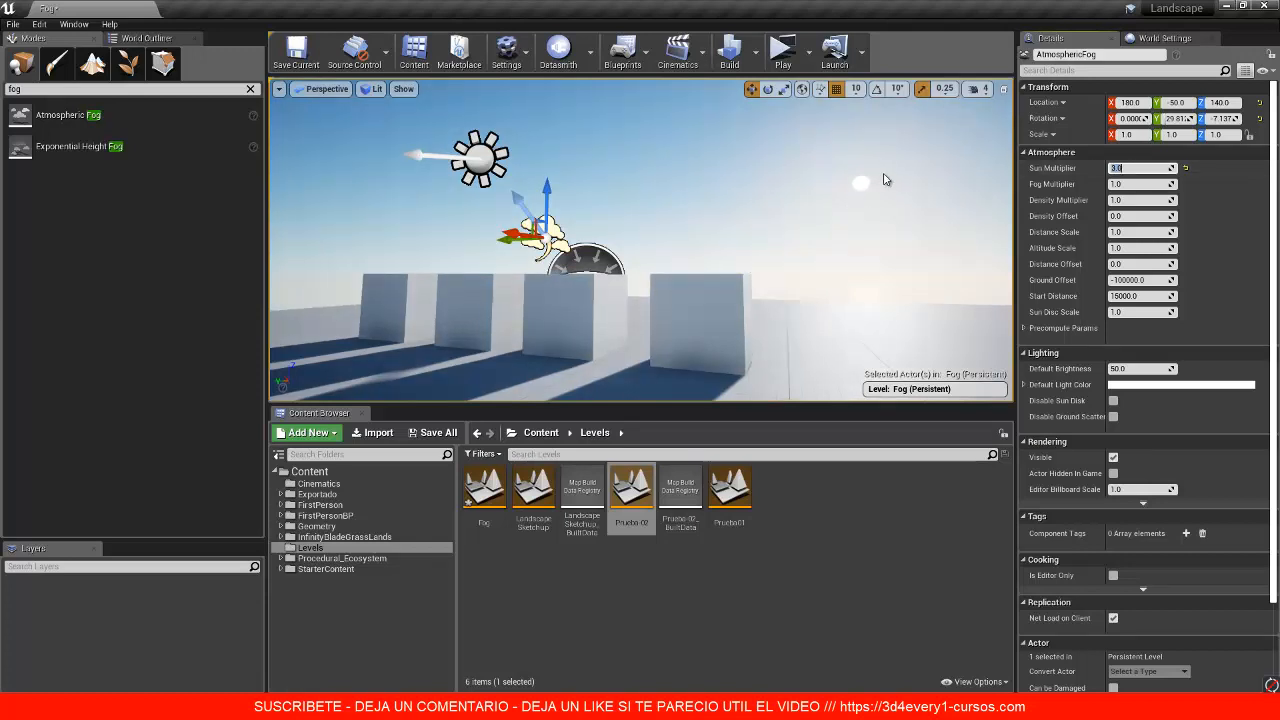
pyautogui.write('1')
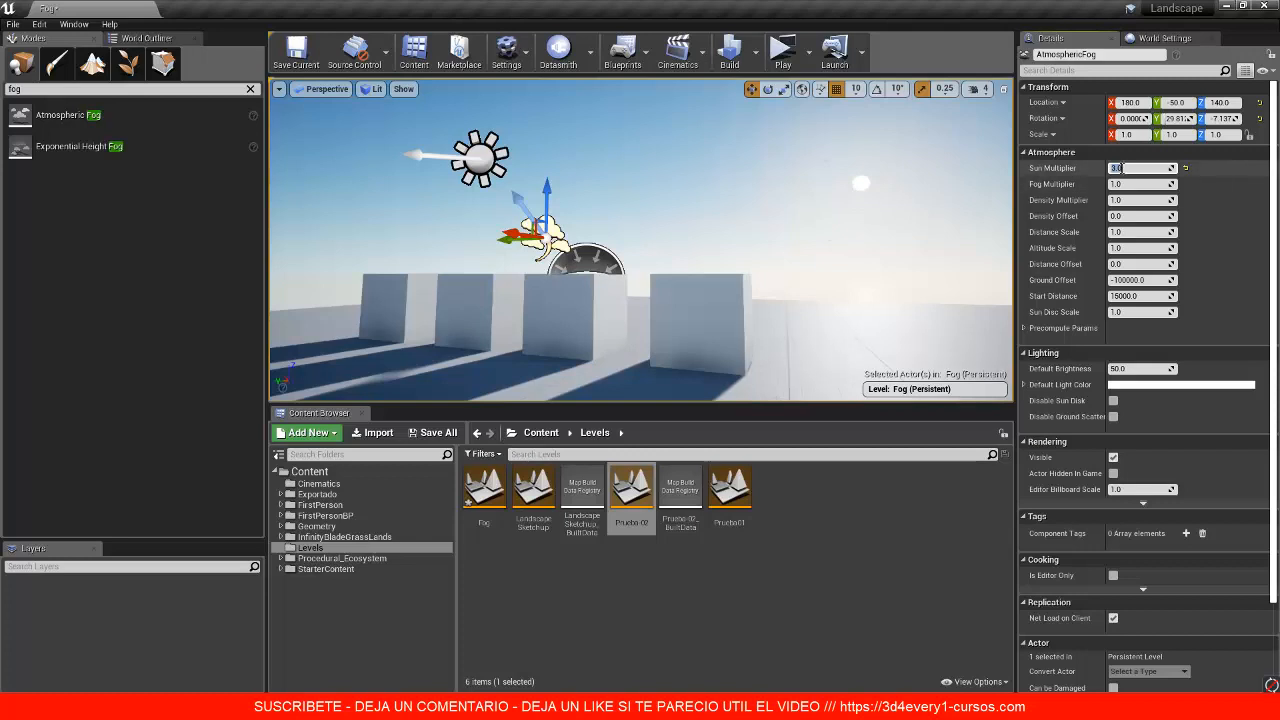
pyautogui.press('Tab')
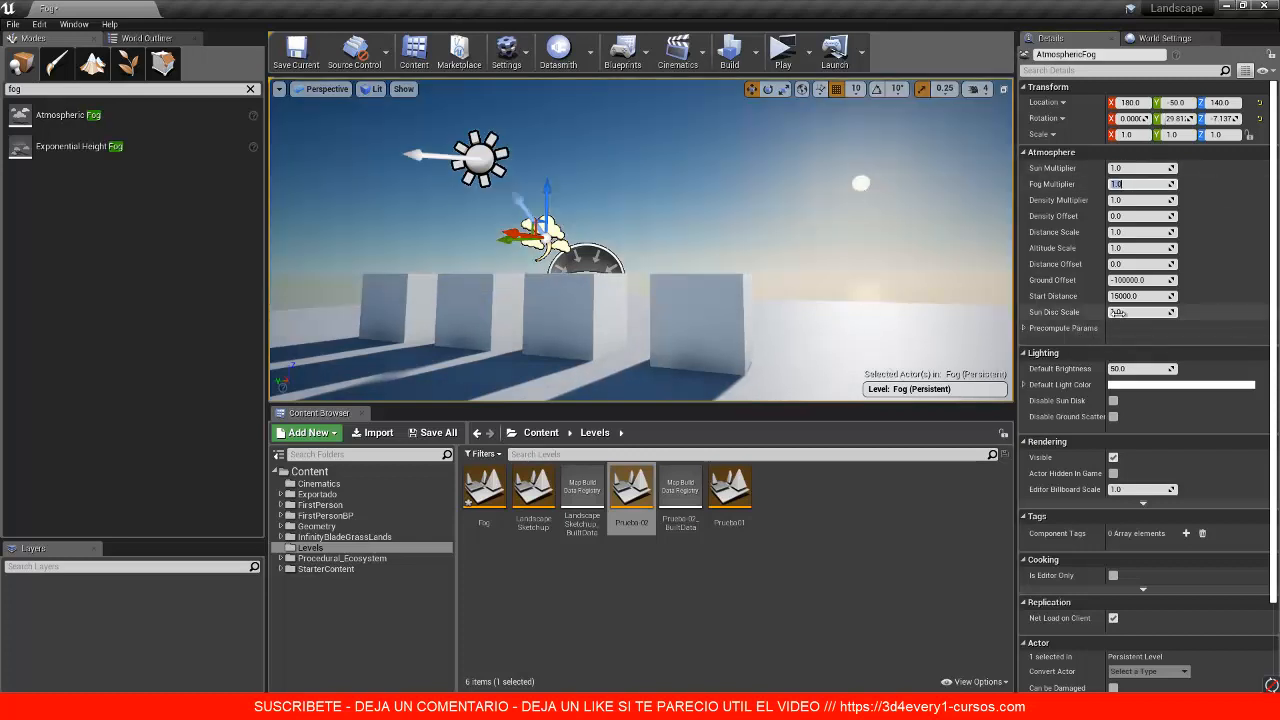
# Step: Try a Sun Disc Scale of 10 on the Atmospheric Fog, and set it back to 1
pyautogui.click(1124, 313)
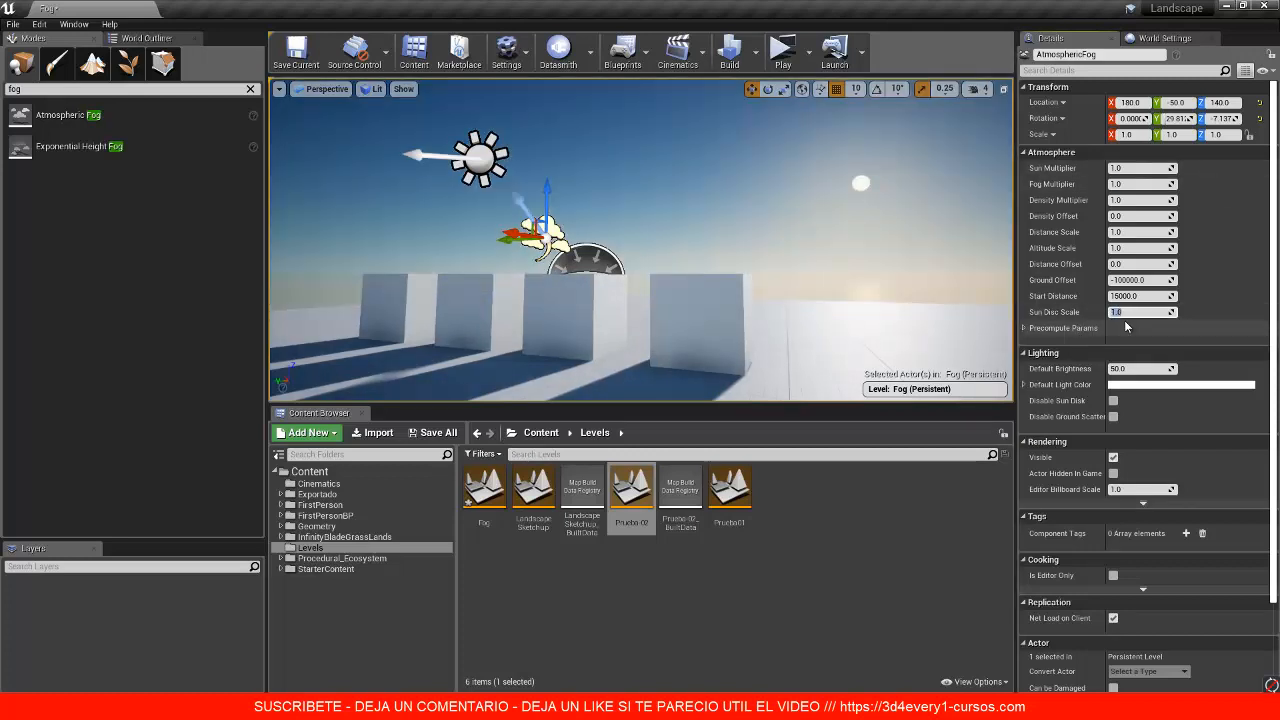
pyautogui.write('10')
pyautogui.press('Return')
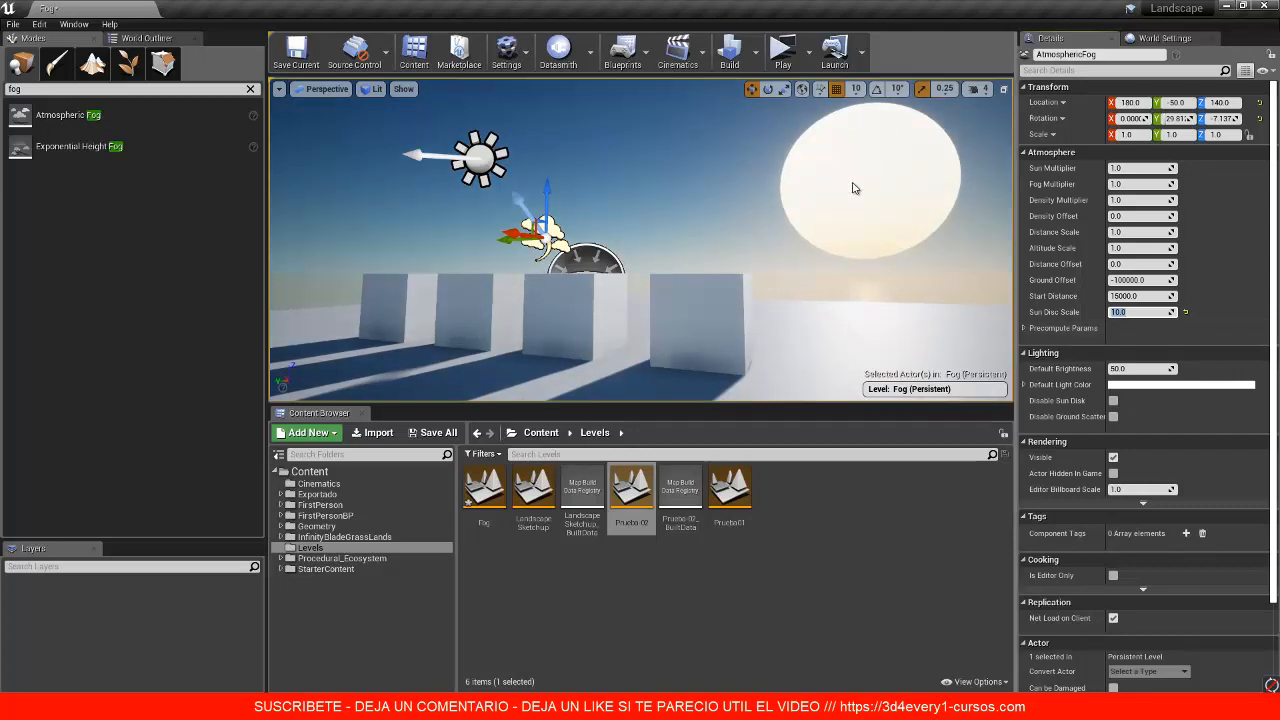
pyautogui.press('Return')
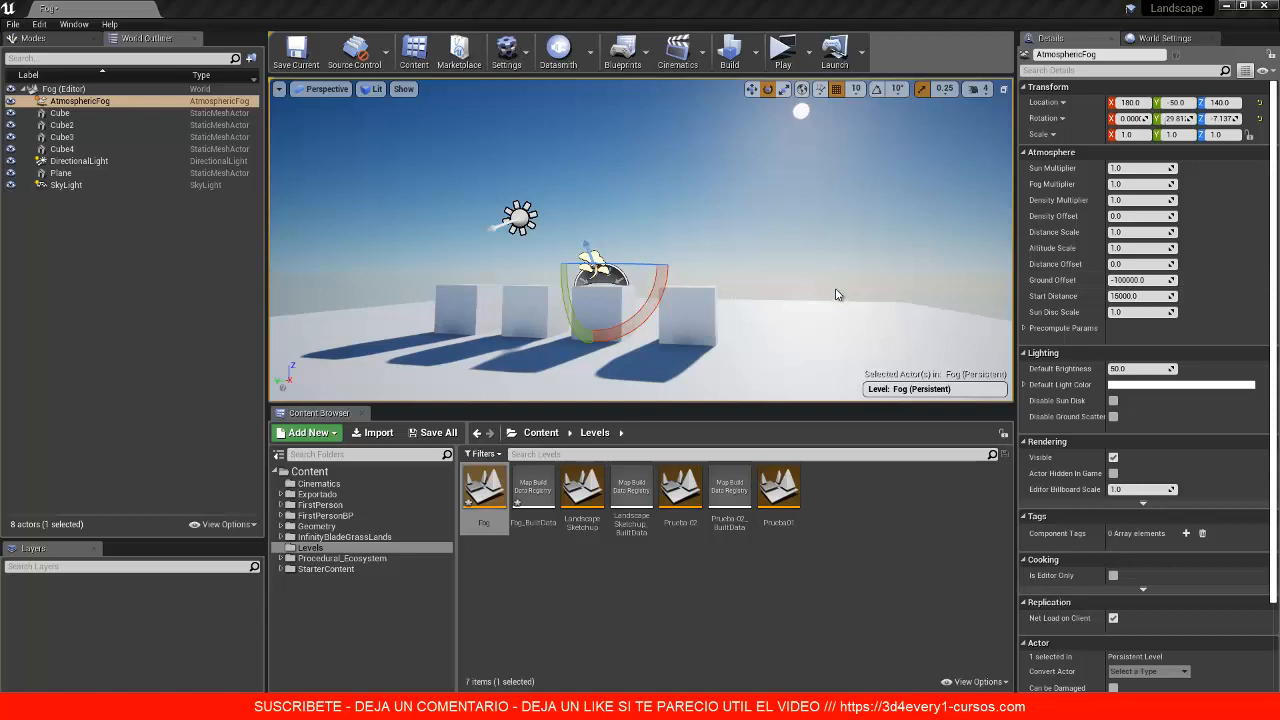
# Step: Try lowering the Atmospheric Fog's Ground Offset below -200000, and restore it to -100000
pyautogui.moveTo(1140, 280); pyautogui.dragTo(1072, 280)
pyautogui.click(1140, 280)
pyautogui.write('-100000')
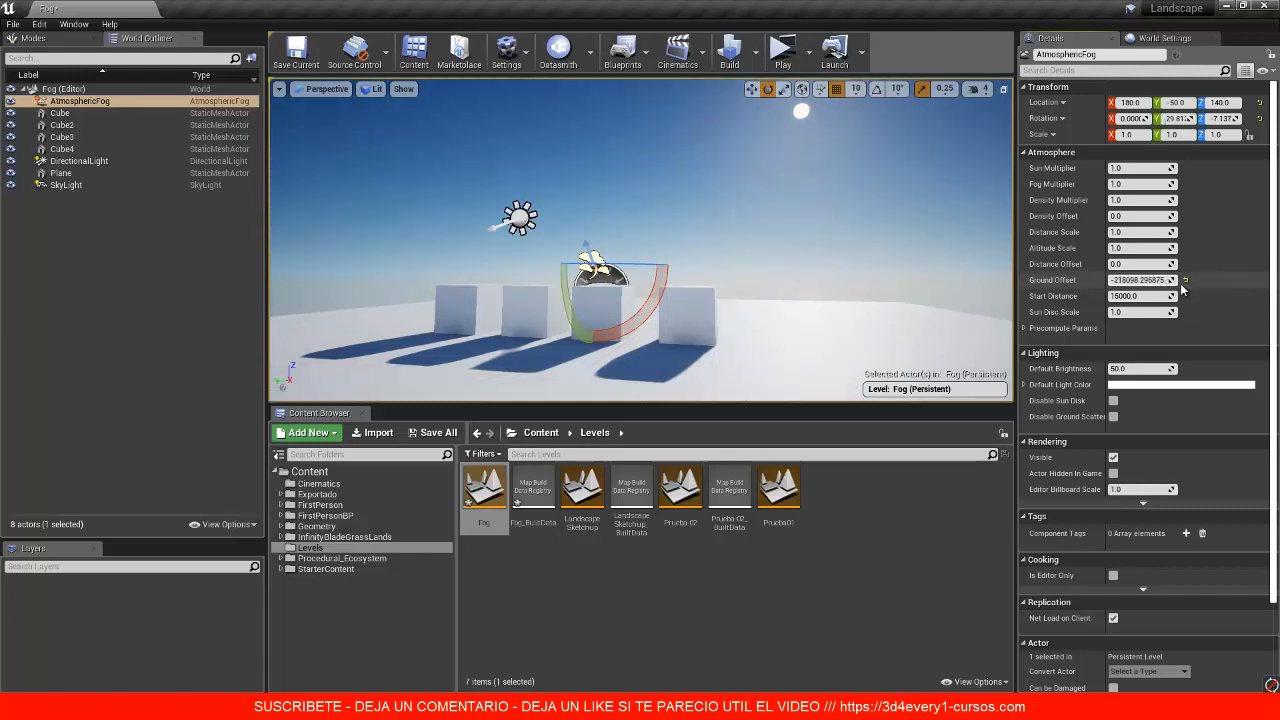
pyautogui.press('Return')
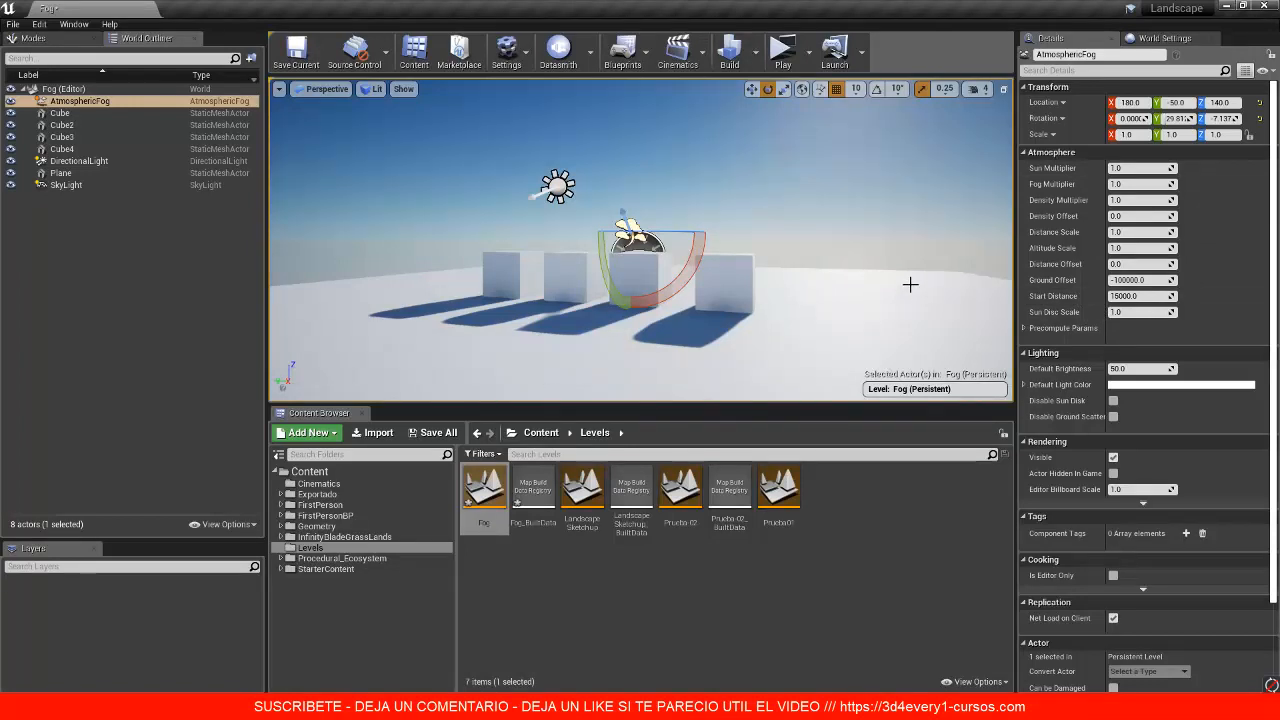
# Step: Delete the Atmospheric Fog actor and add an Exponential Height Fog above the cubes at about X 150, Y -50, Z 210
pyautogui.click(72, 105)
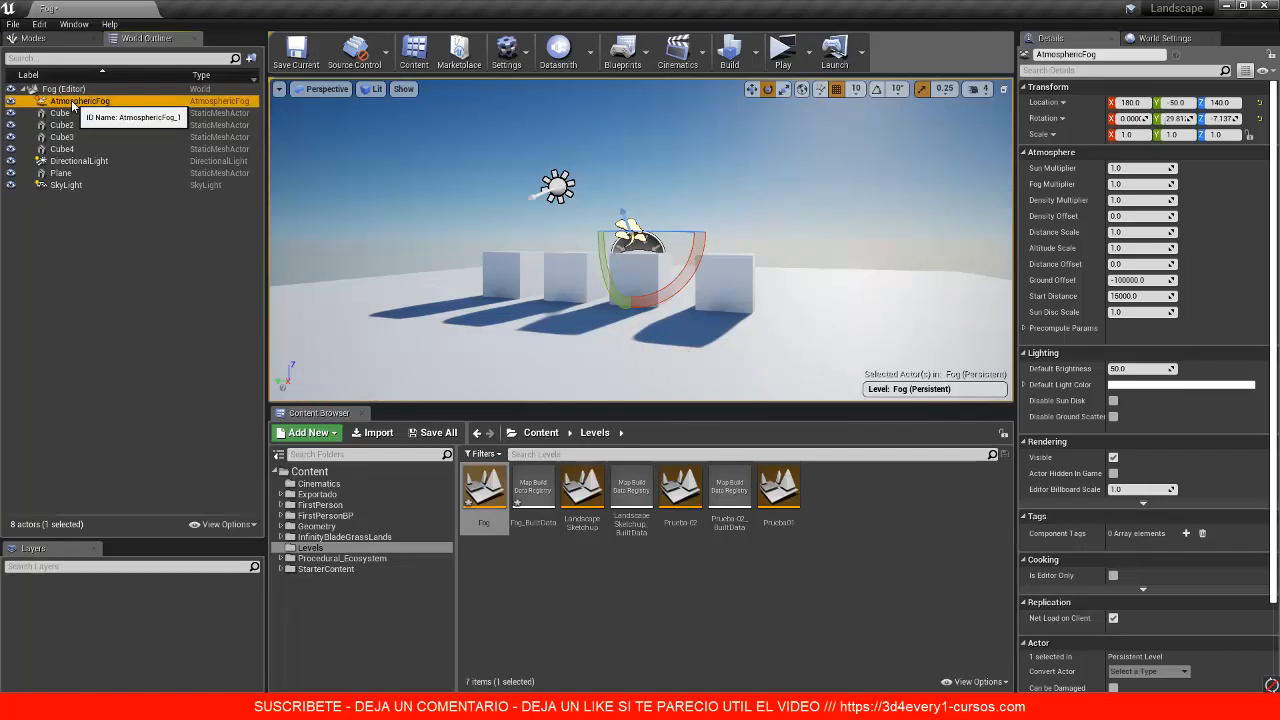
pyautogui.press('Delete')
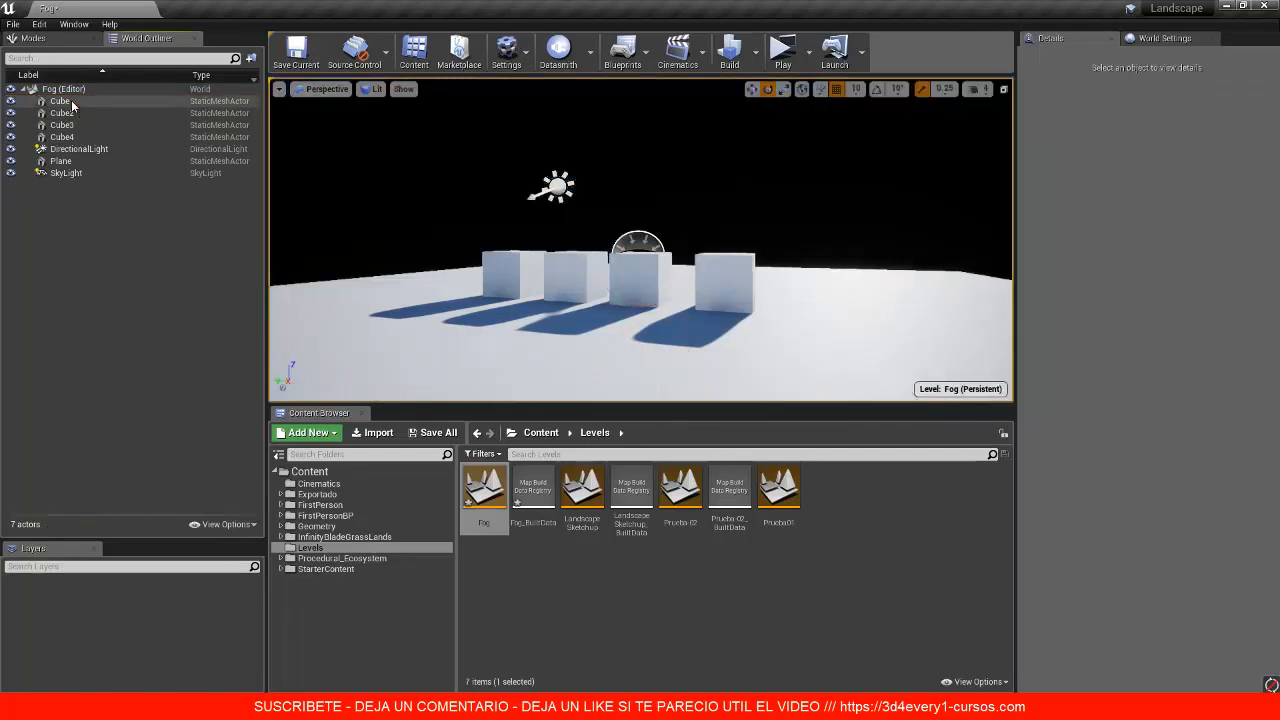
pyautogui.click(34, 38)
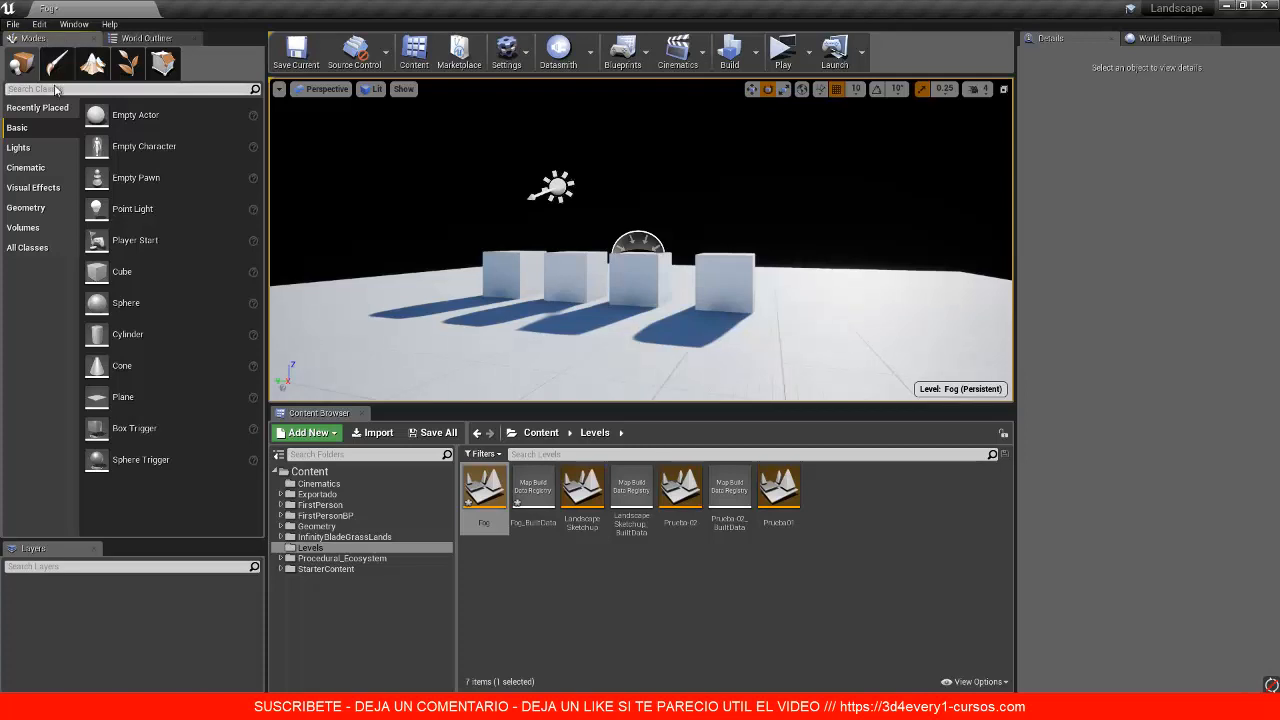
pyautogui.click(55, 89)
pyautogui.write('fog')
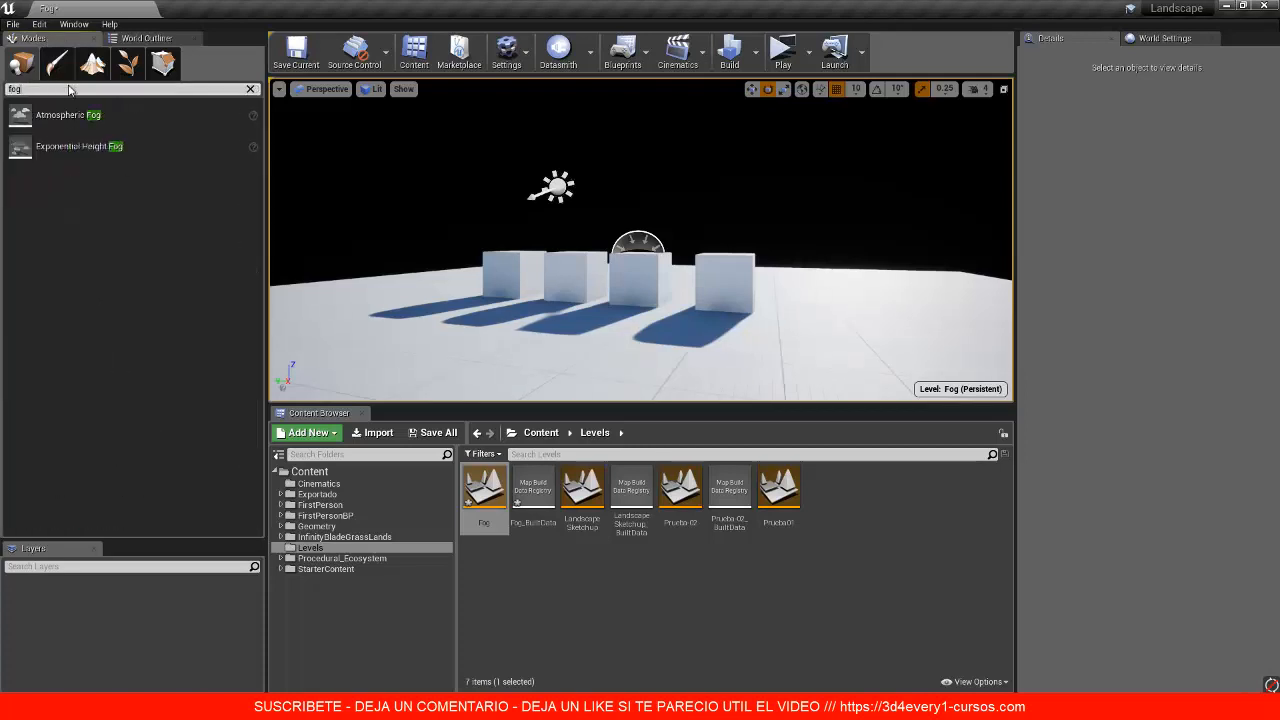
pyautogui.moveTo(86, 149); pyautogui.dragTo(692, 180)
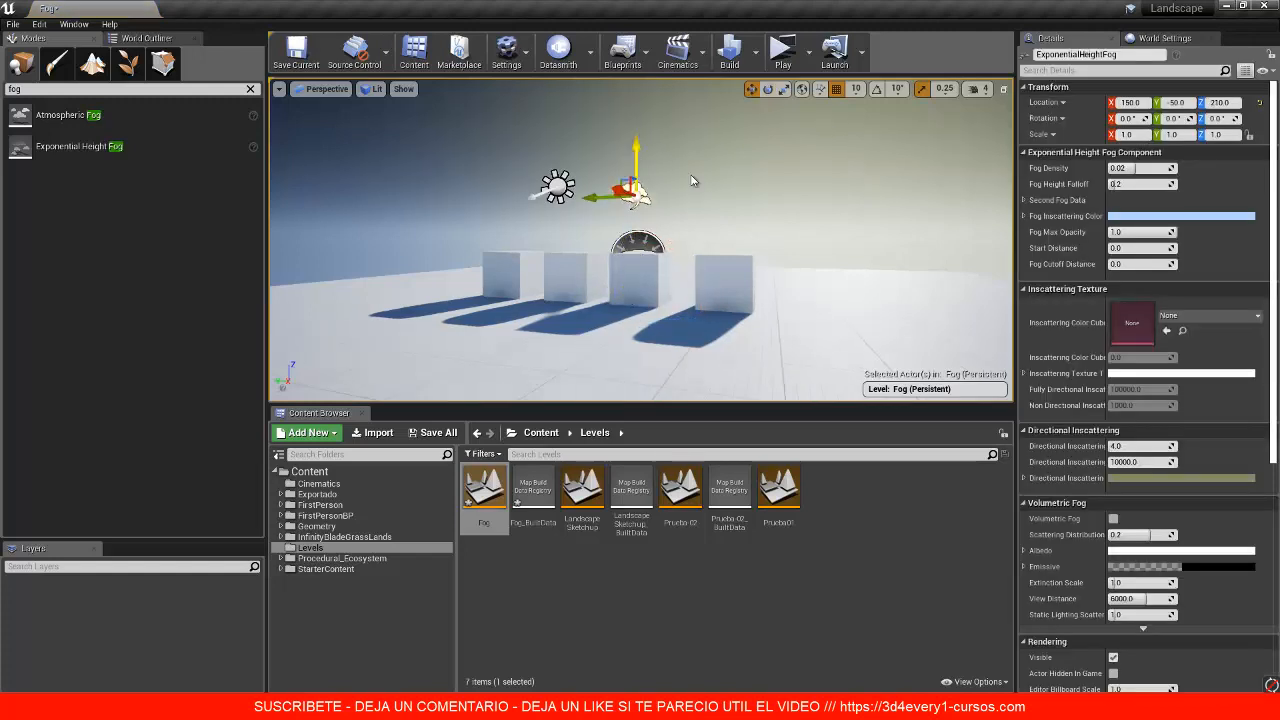
# Step: Rotate the Directional Light around its vertical axis to about Z -6.1°
pyautogui.moveTo(692, 180); pyautogui.dragTo(588, 300, button='right')
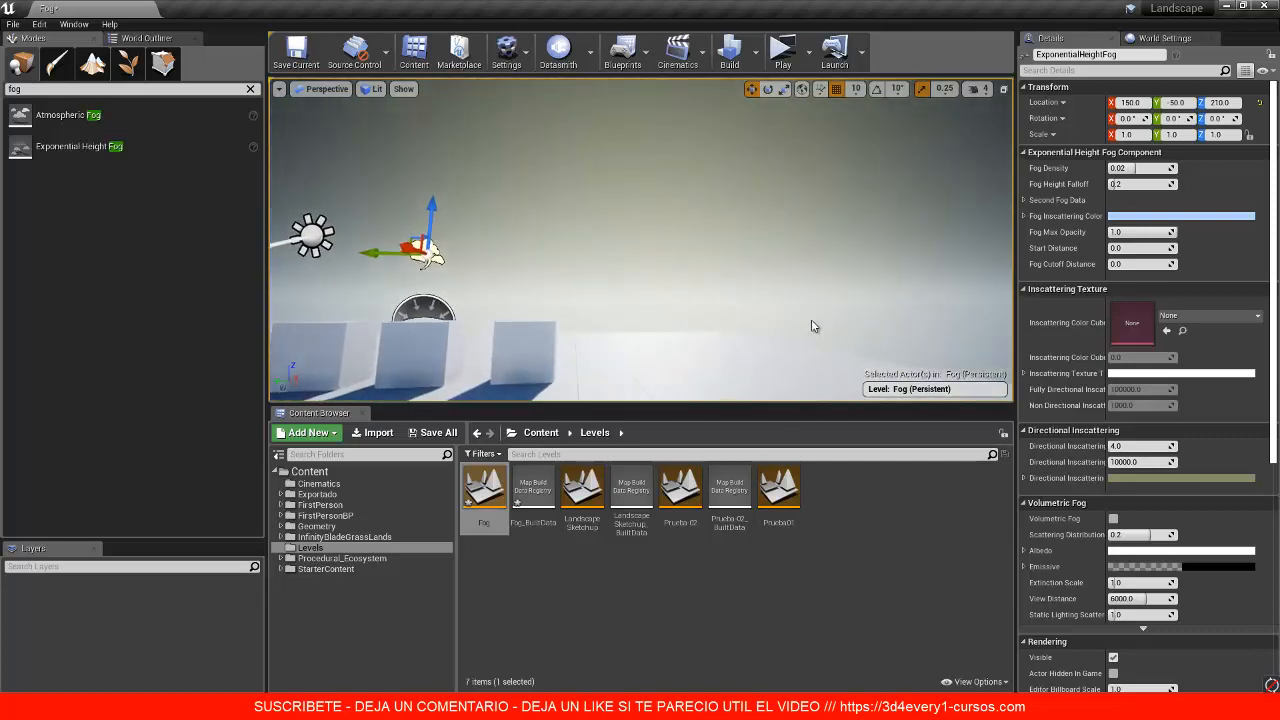
pyautogui.moveTo(812, 326)
pyautogui.mouseDown(button='right')
pyautogui.moveTo(343, 312)
pyautogui.moveTo(748, 237)
pyautogui.moveTo(843, 263)
pyautogui.moveTo(391, 257)
pyautogui.moveTo(345, 270)
pyautogui.moveTo(791, 214)
pyautogui.moveTo(900, 219)
pyautogui.moveTo(851, 223)
pyautogui.moveTo(820, 323)
pyautogui.mouseUp(button='right')
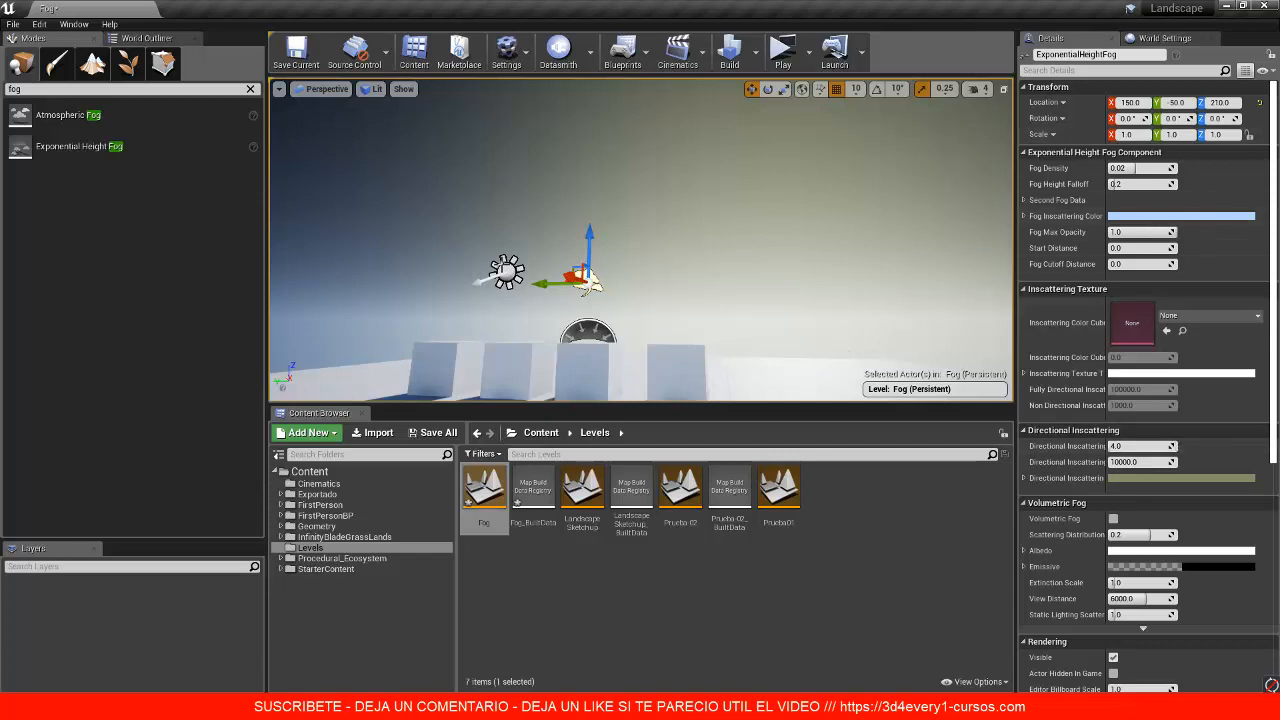
pyautogui.click(503, 270)
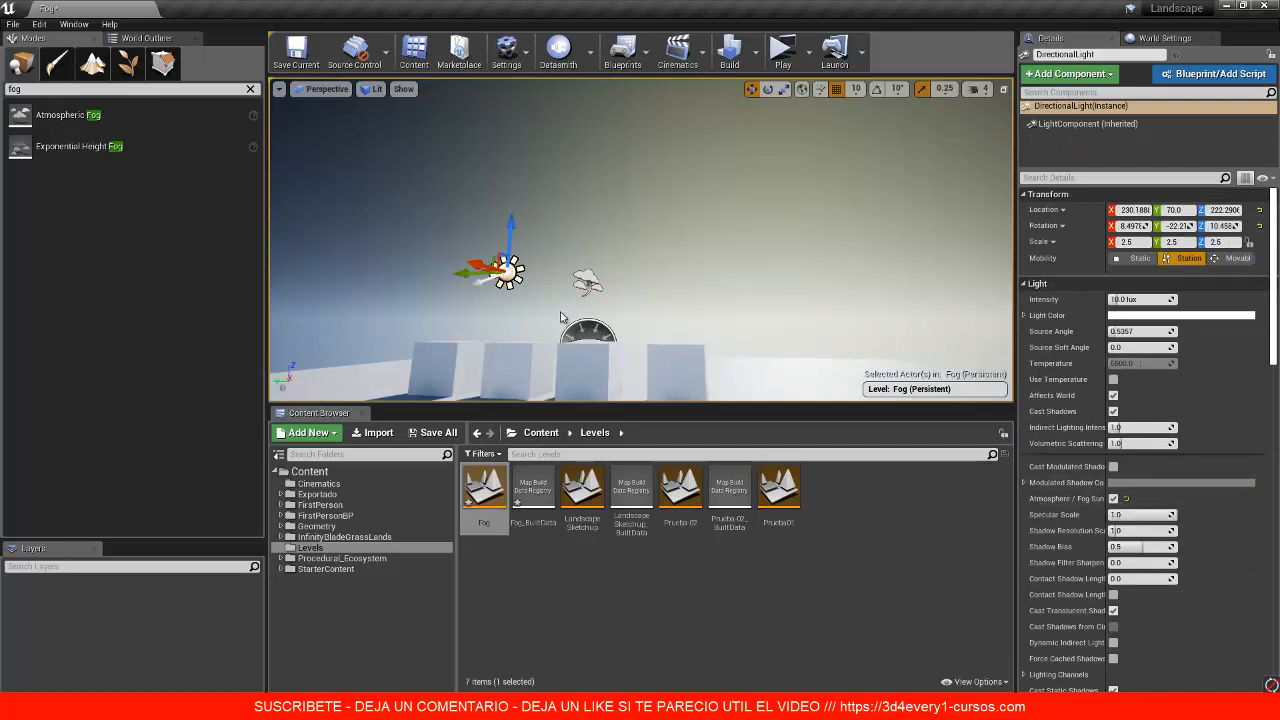
pyautogui.press('e')
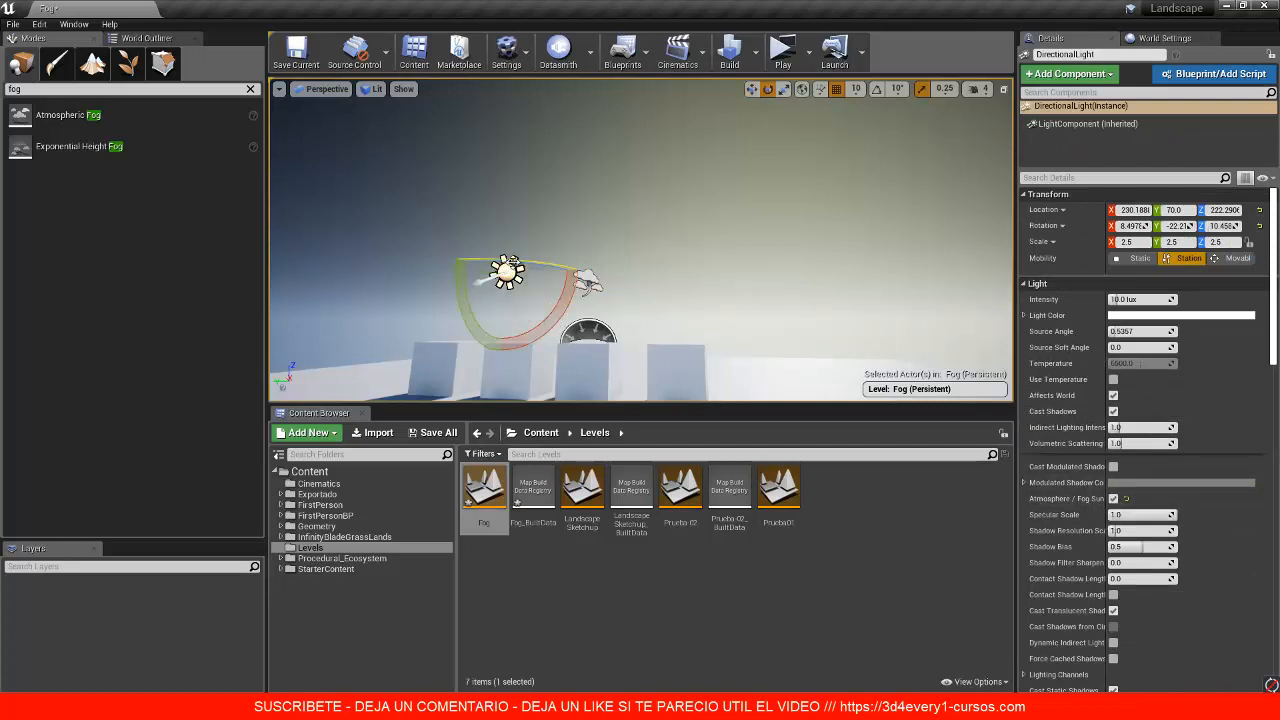
pyautogui.moveTo(509, 262)
pyautogui.mouseDown()
pyautogui.moveTo(798, 266)
pyautogui.moveTo(760, 250)
pyautogui.moveTo(825, 229)
pyautogui.mouseUp()
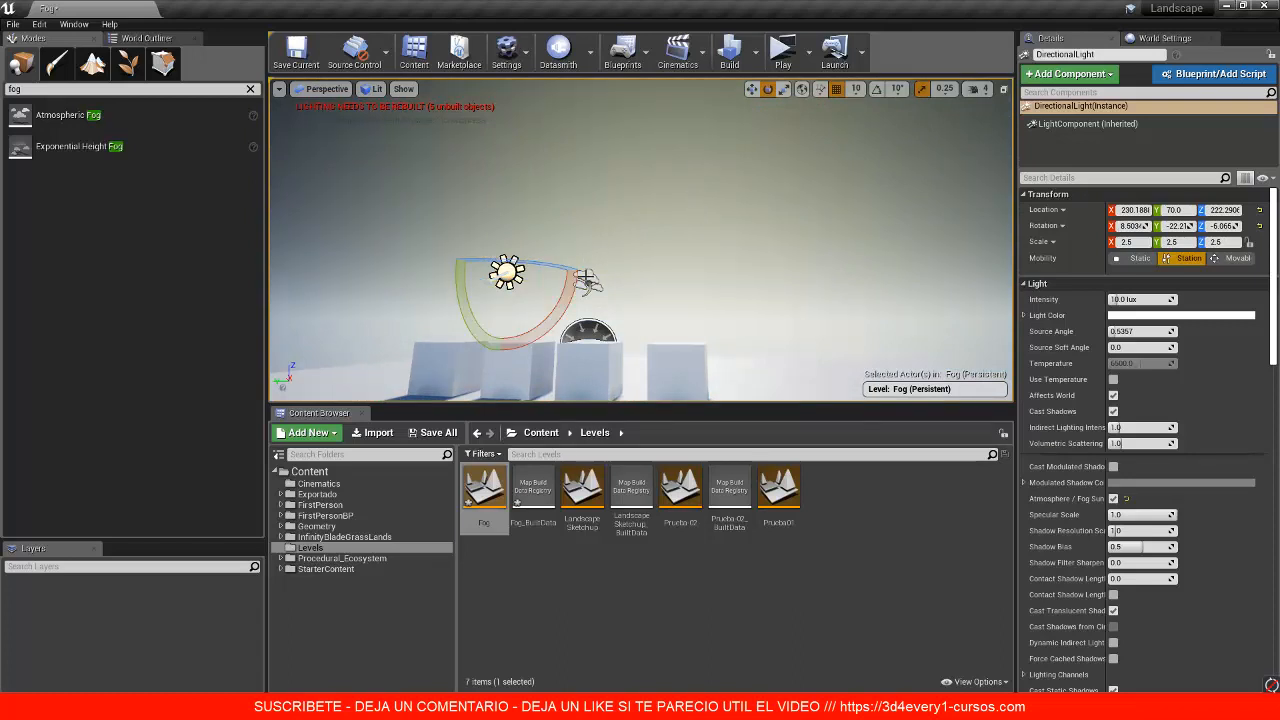
# Step: Select the Exponential Height Fog above the cubes and set its Fog Density to 4
pyautogui.moveTo(560, 285)
pyautogui.mouseDown()
pyautogui.moveTo(568, 278)
pyautogui.moveTo(551, 268)
pyautogui.moveTo(583, 274)
pyautogui.mouseUp()
pyautogui.click(589, 283)
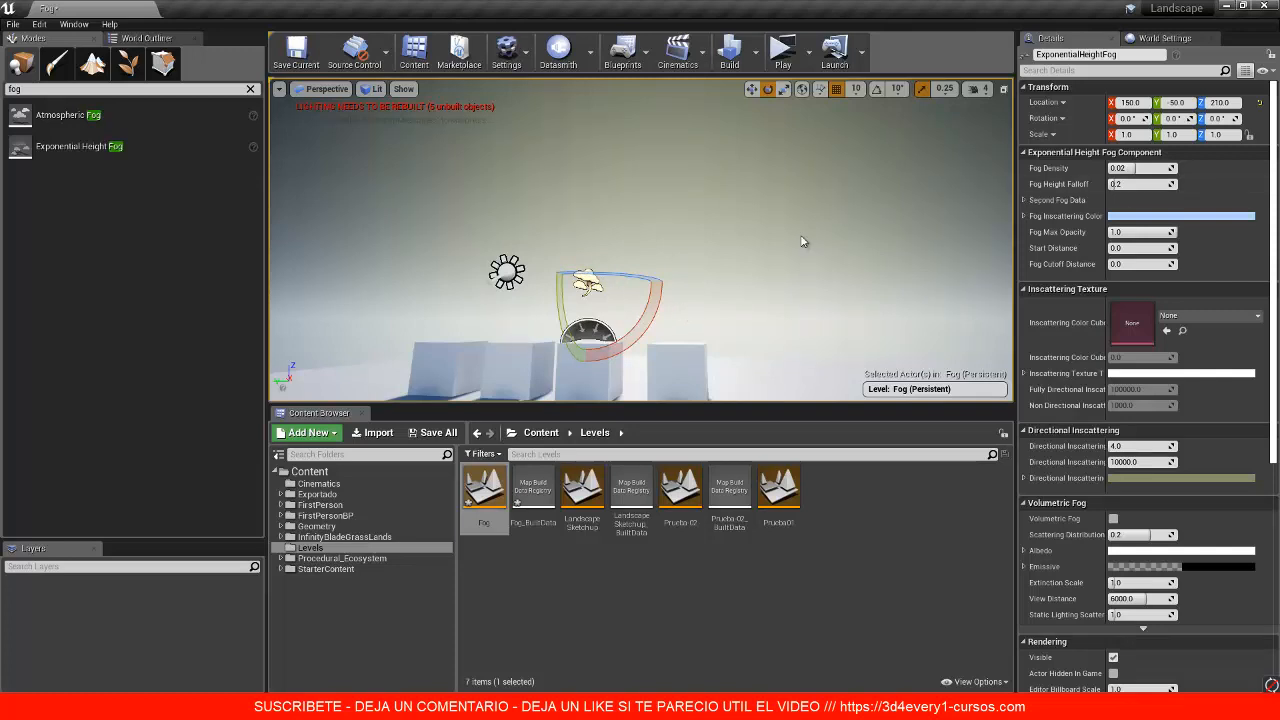
pyautogui.press('f')
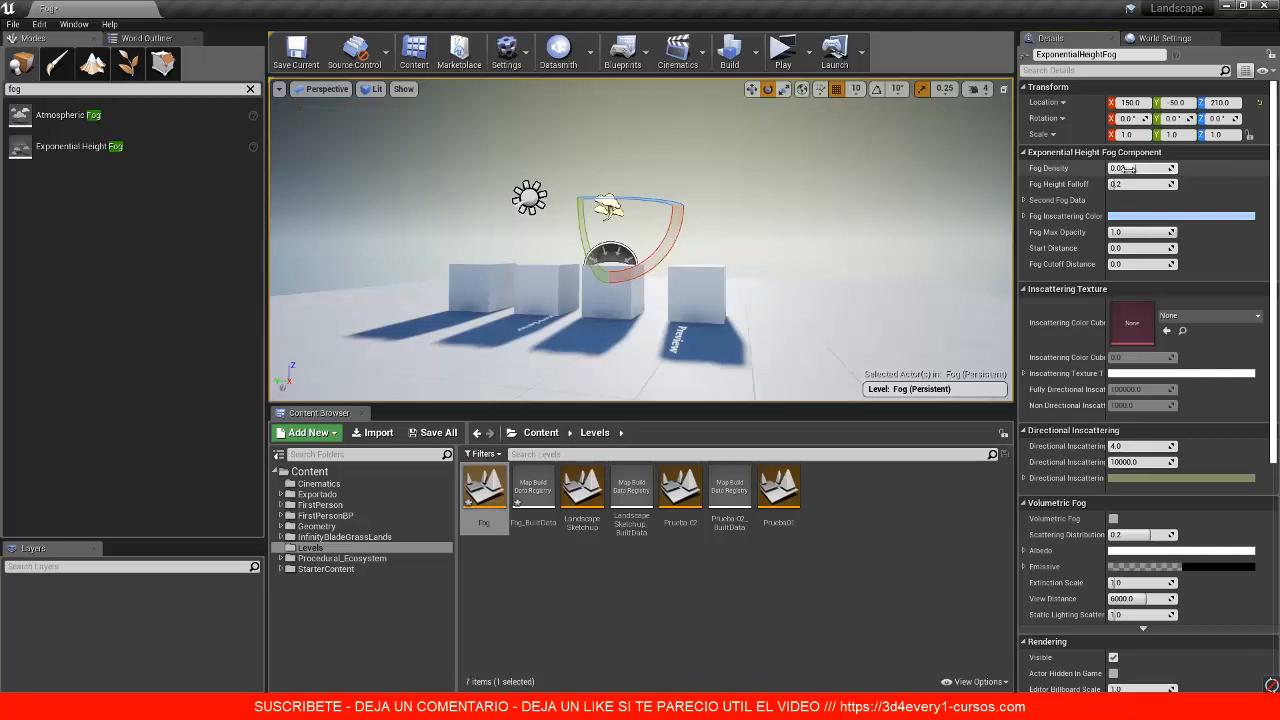
pyautogui.moveTo(1112, 168)
pyautogui.mouseDown()
pyautogui.moveTo(1150, 165)
pyautogui.moveTo(1137, 166)
pyautogui.mouseUp()
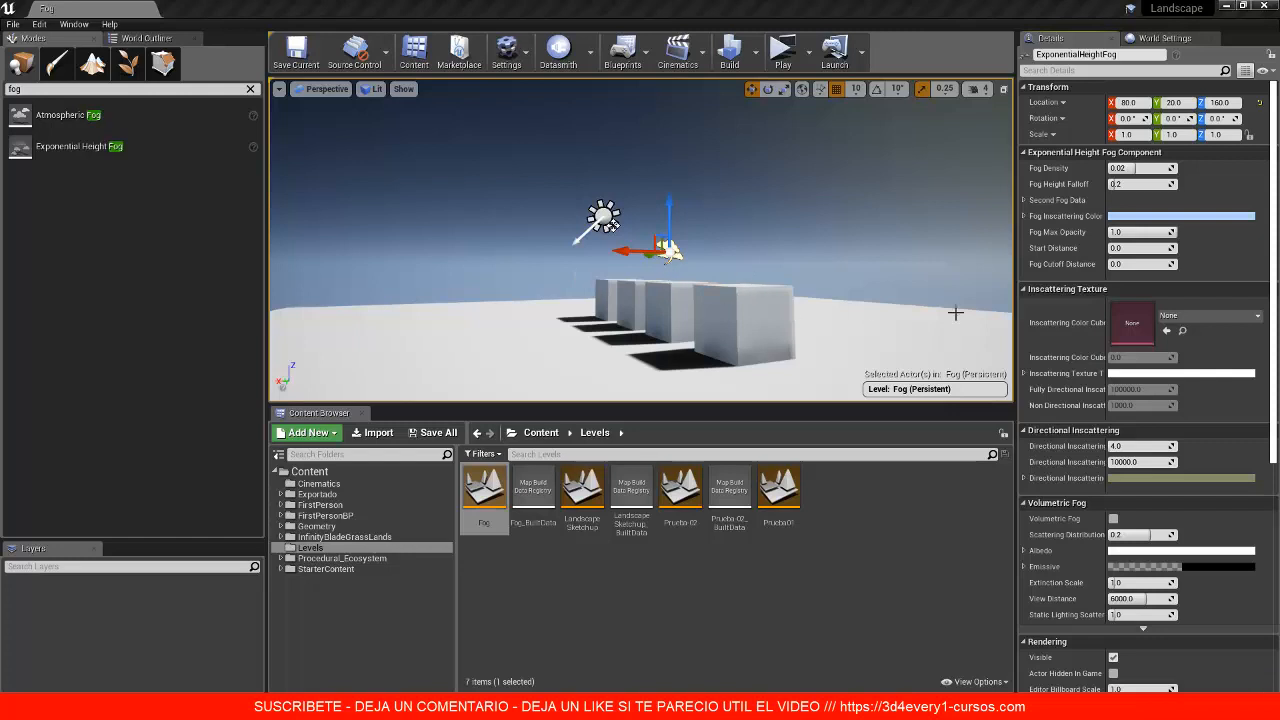
pyautogui.click(1140, 168)
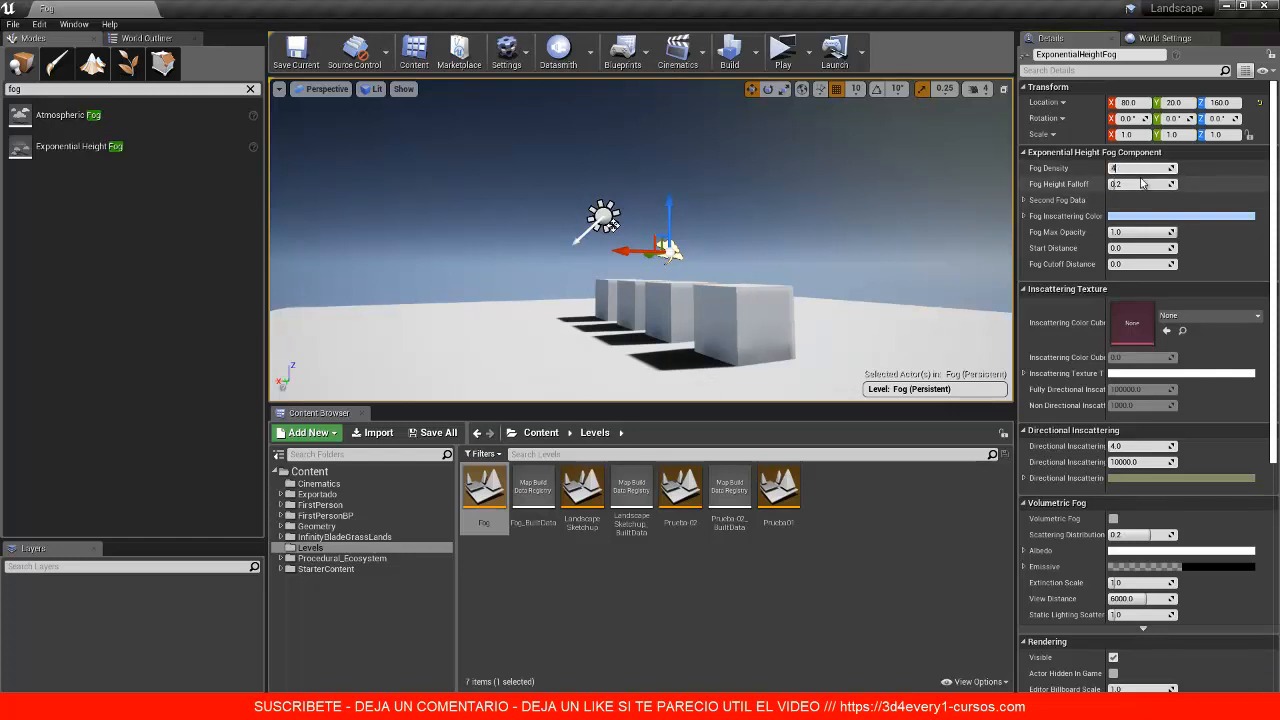
pyautogui.write('4')
pyautogui.press('Return')
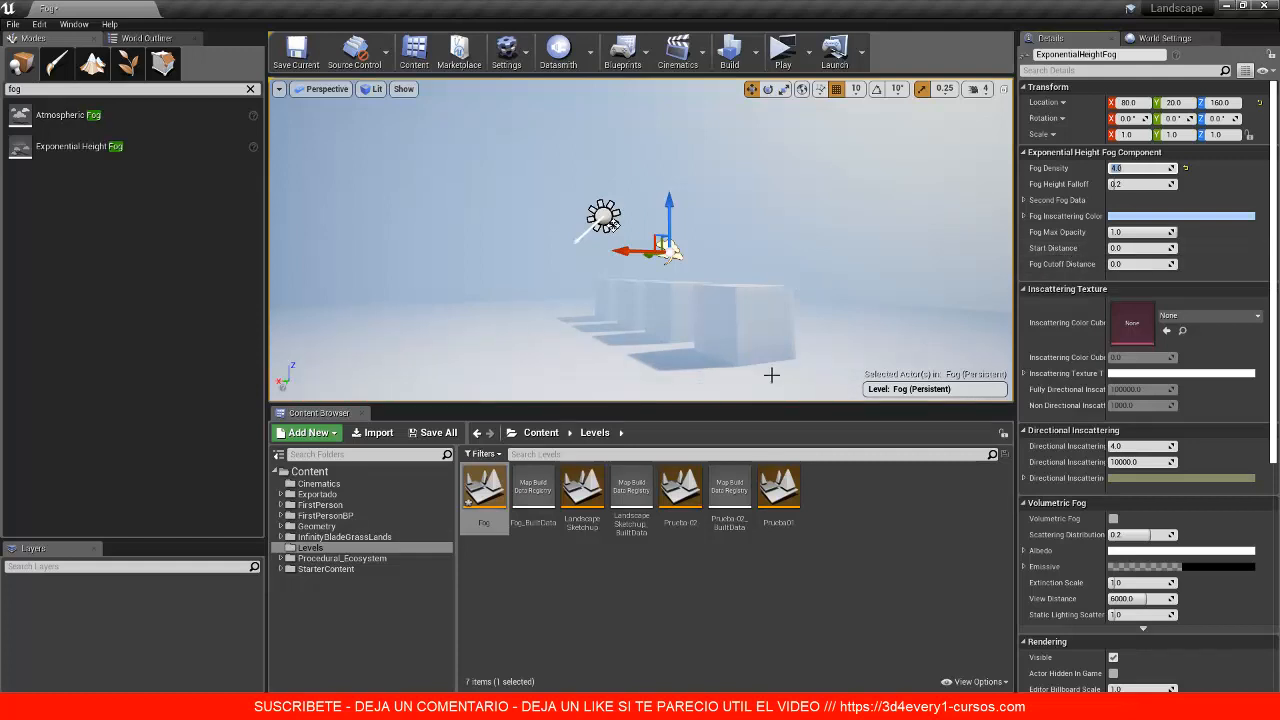
# Step: Try Start Distances of 300 and 1000 on the Exponential Height Fog, and settle on 500
pyautogui.click(1126, 248)
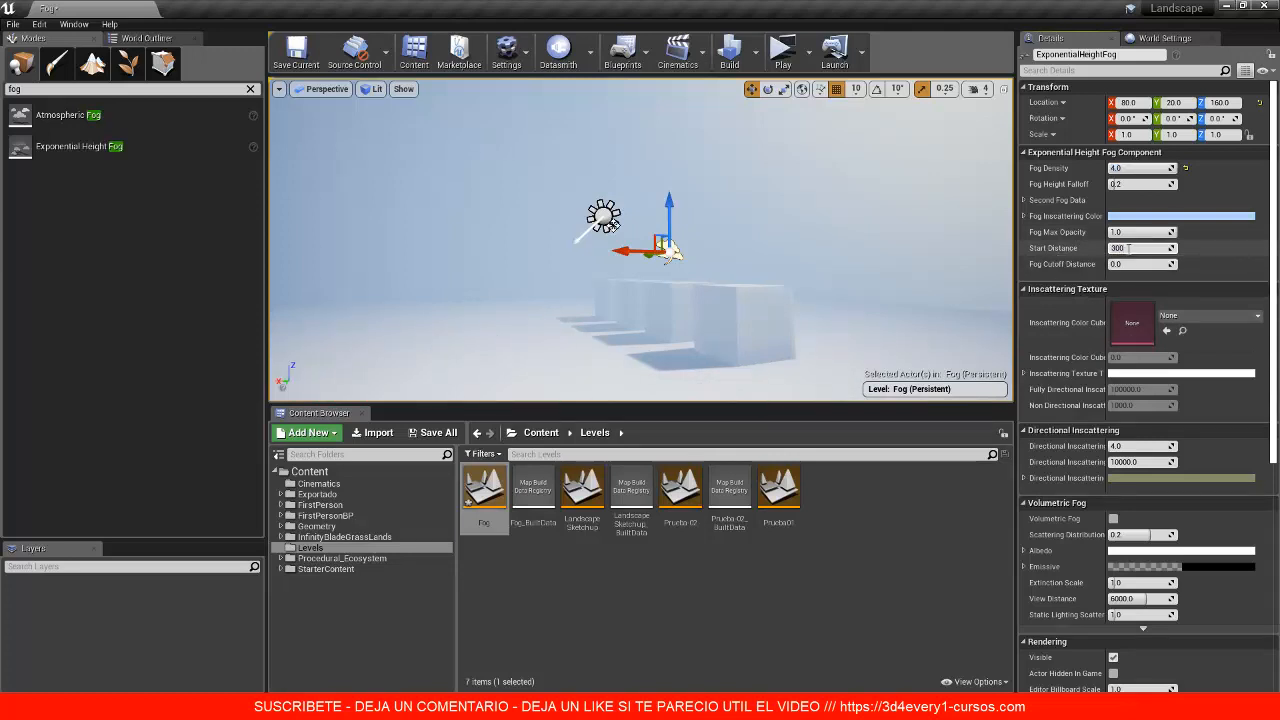
pyautogui.press('Return')
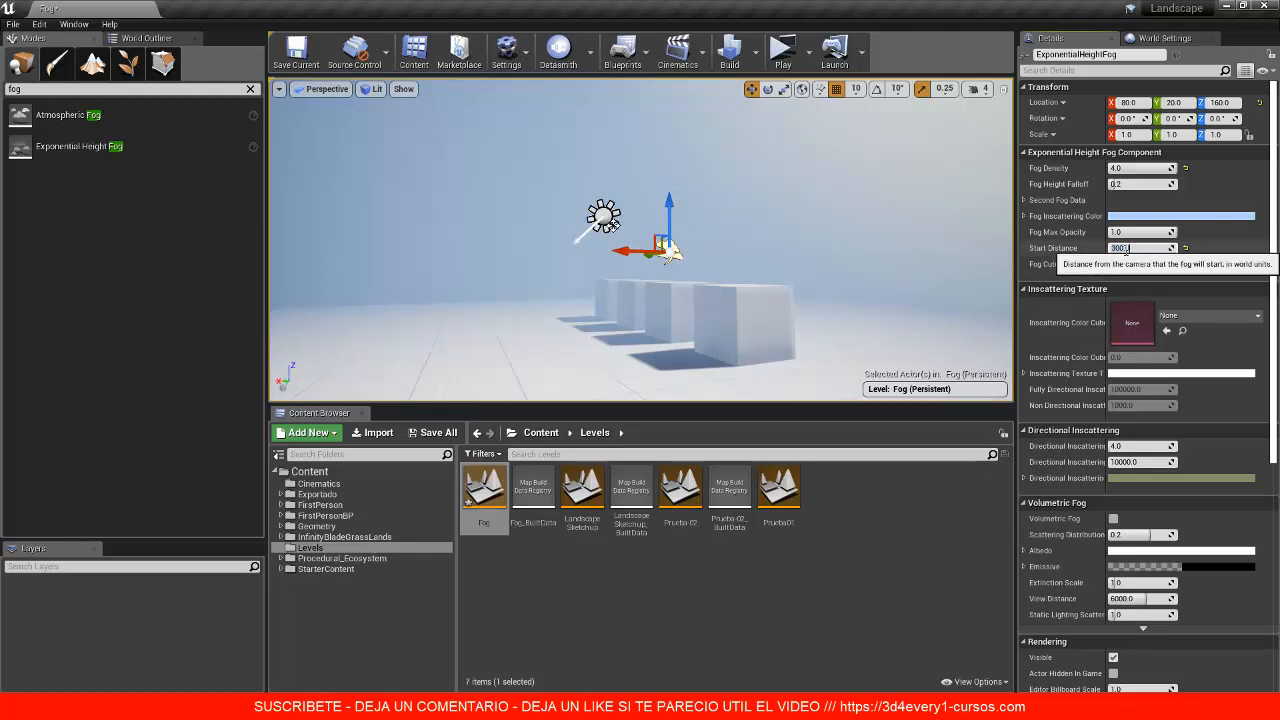
pyautogui.write('1000')
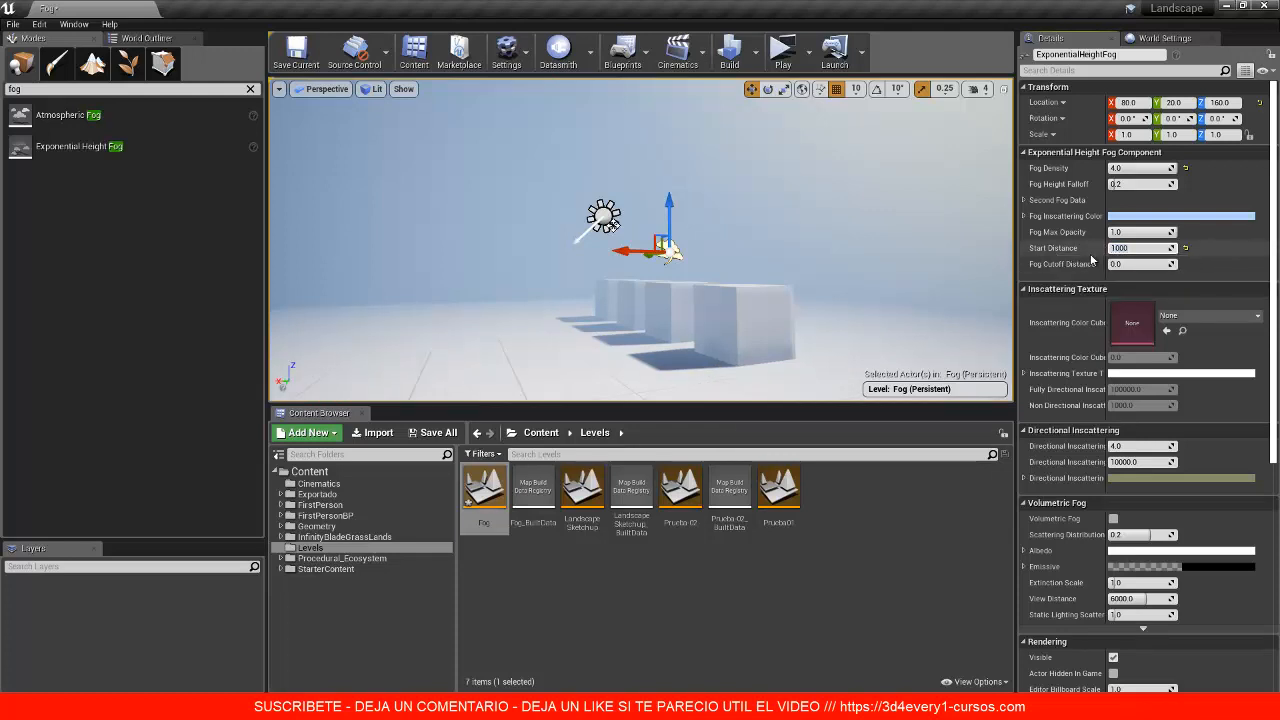
pyautogui.press('Return')
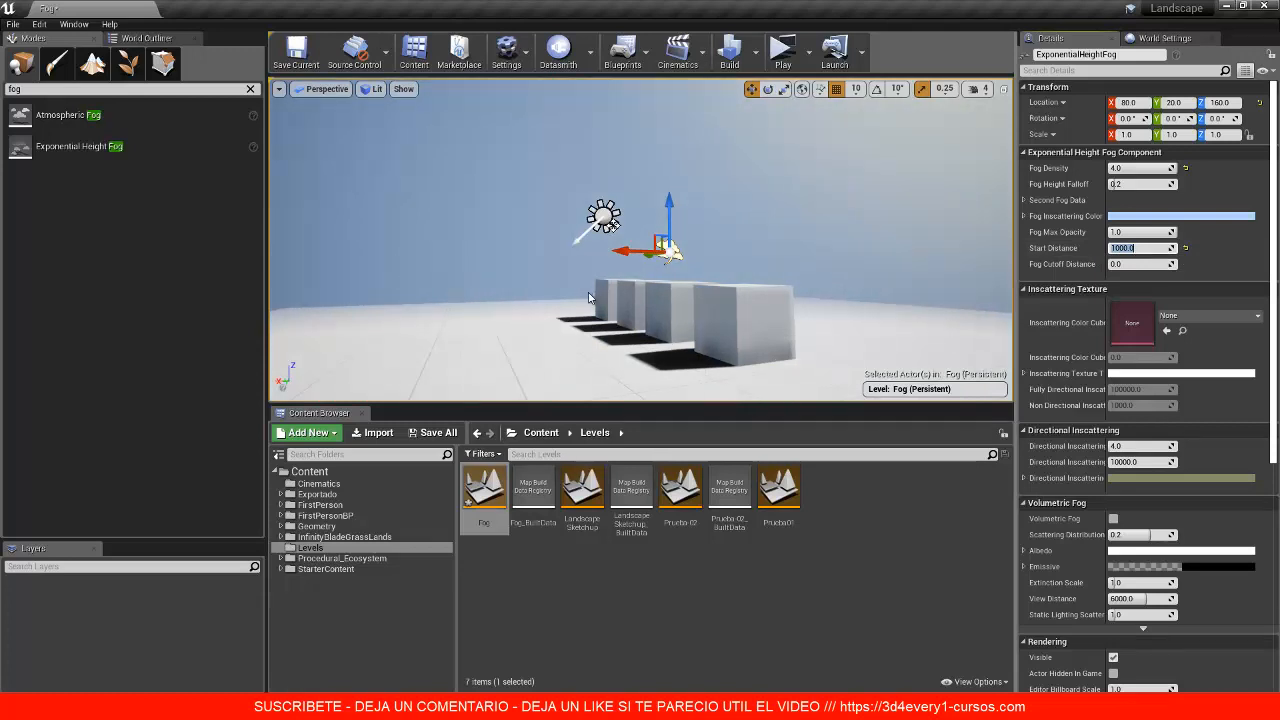
pyautogui.write('50')
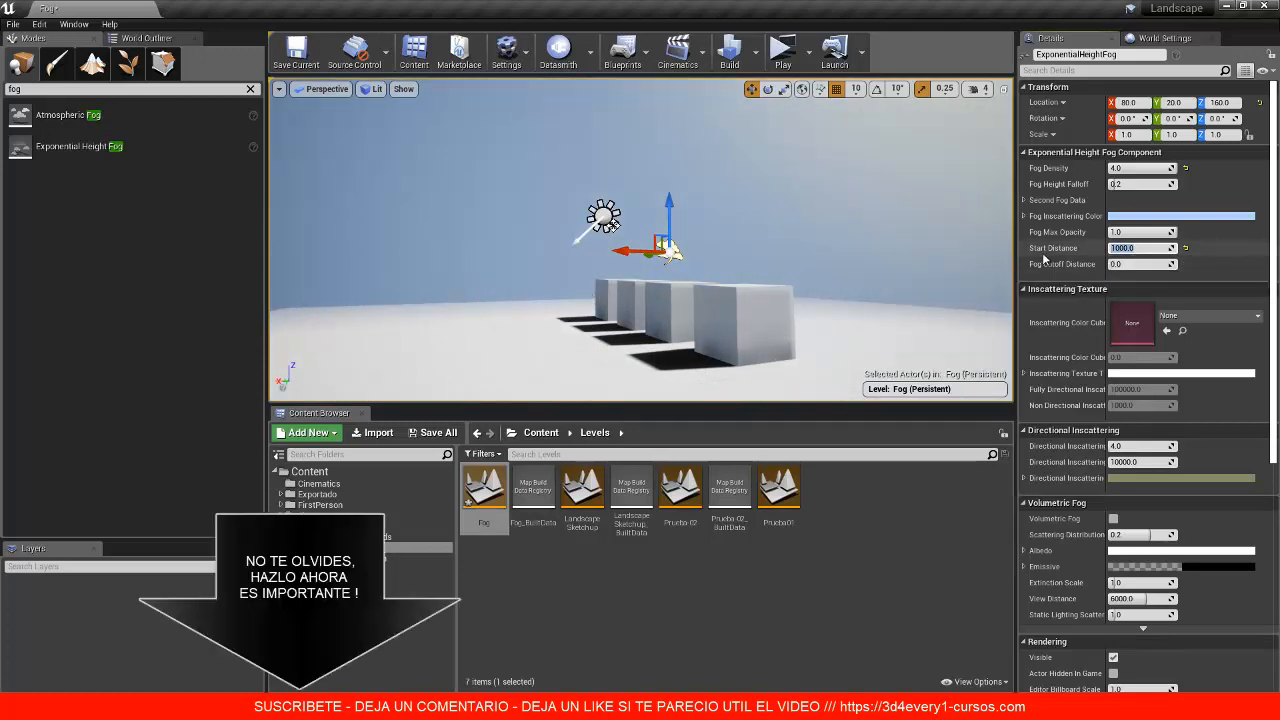
pyautogui.write('0')
pyautogui.press('Return')
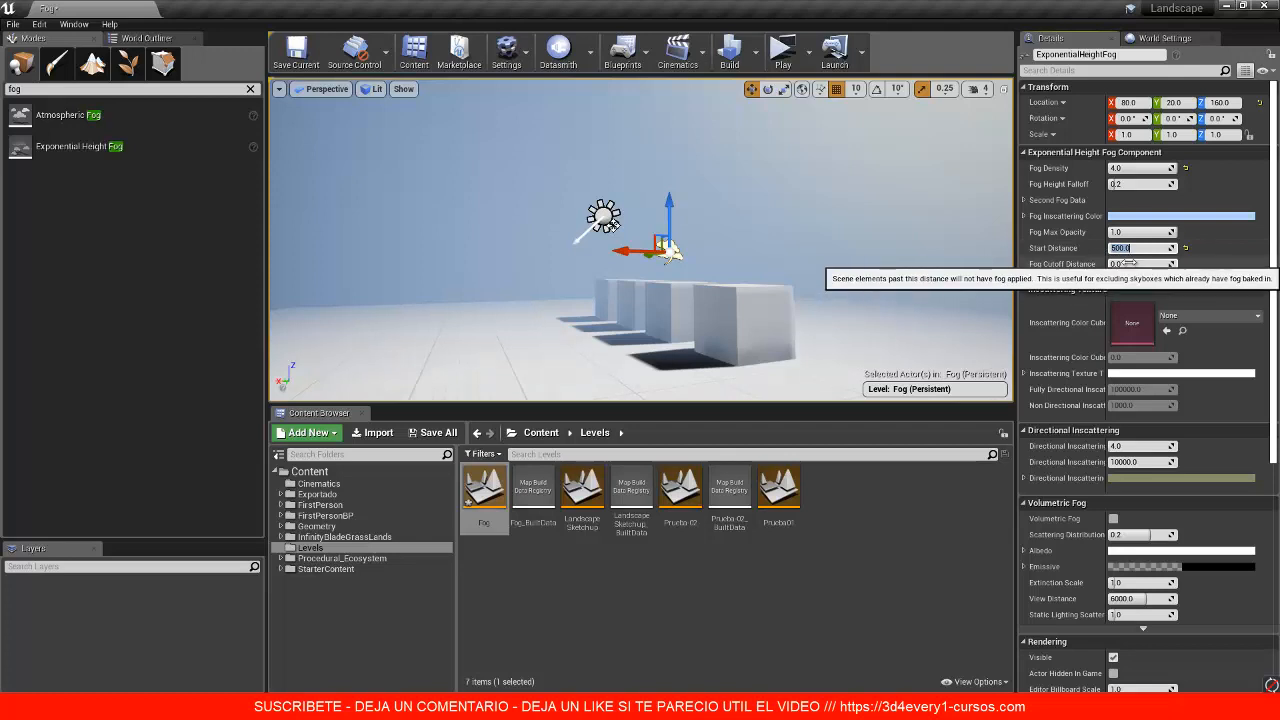
# Step: Try a Fog Cutoff Distance of 1500 on the Exponential Height Fog, and set it back to 0
pyautogui.click(1128, 264)
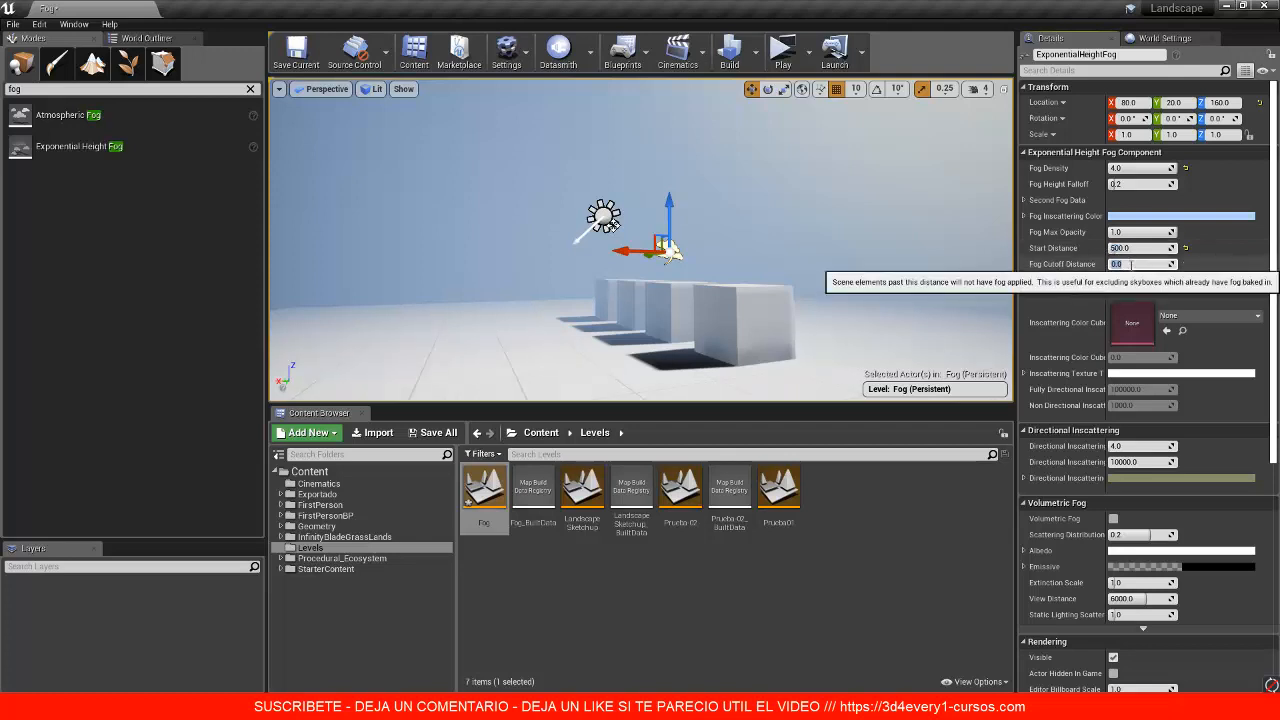
pyautogui.write('150')
pyautogui.press('Return')
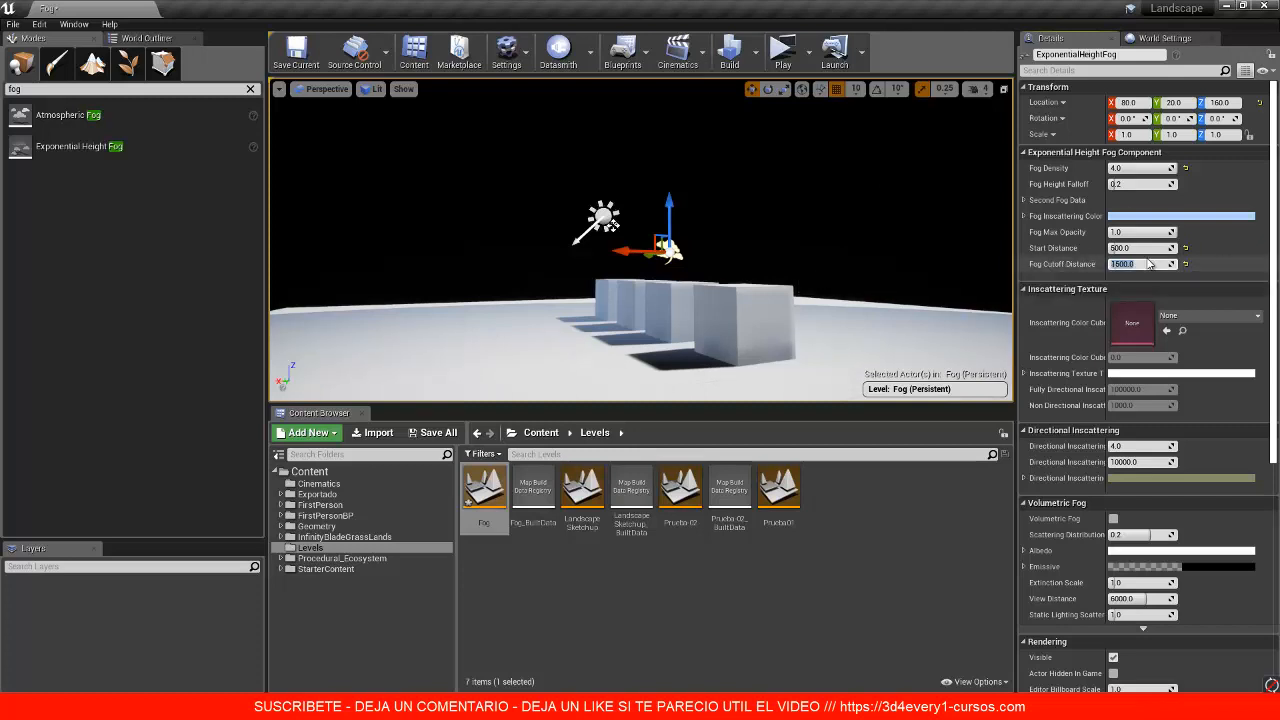
pyautogui.write('0')
pyautogui.hotkey('shift', 'Tab')
pyautogui.hotkey('shift', 'Tab')
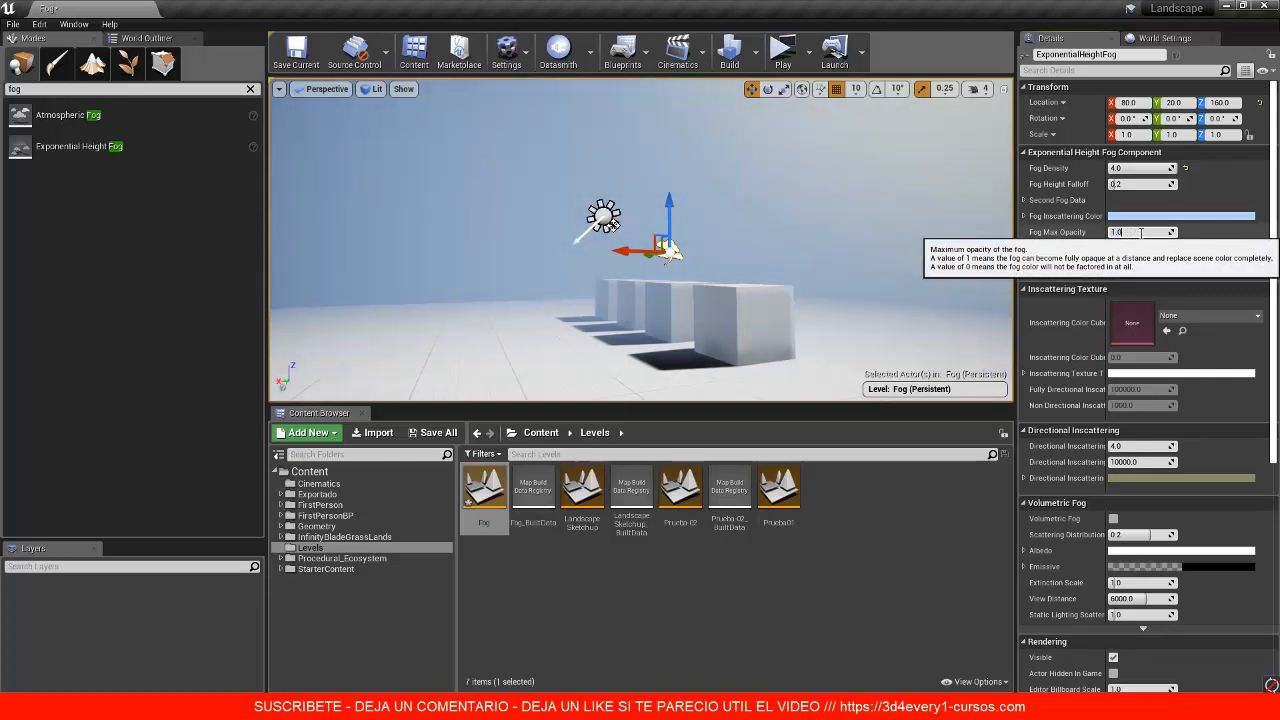
pyautogui.moveTo(1165, 232)
pyautogui.mouseDown()
pyautogui.moveTo(1122, 232)
pyautogui.moveTo(1184, 231)
pyautogui.moveTo(1165, 231)
pyautogui.mouseUp()
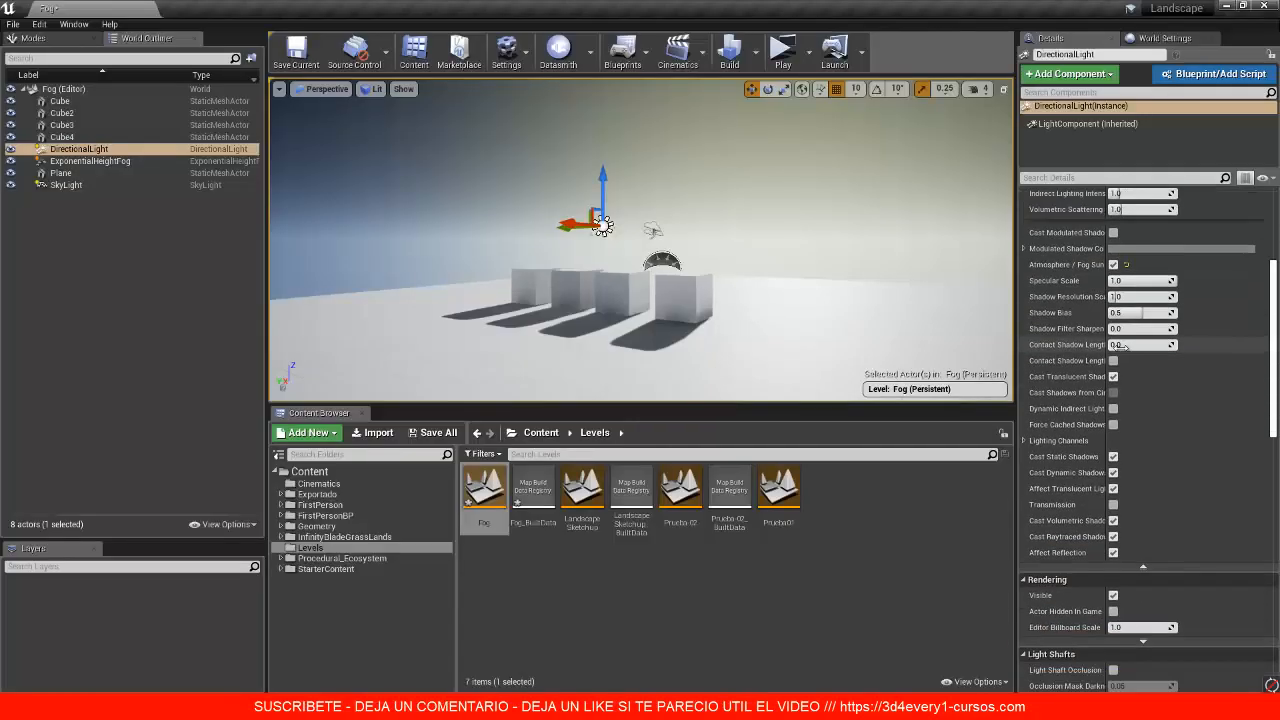
# Step: Try Light Shaft Occlusion on the Directional Light, examine its effect around the cubes, and turn it off again
pyautogui.scroll(-10, 1140, 400)
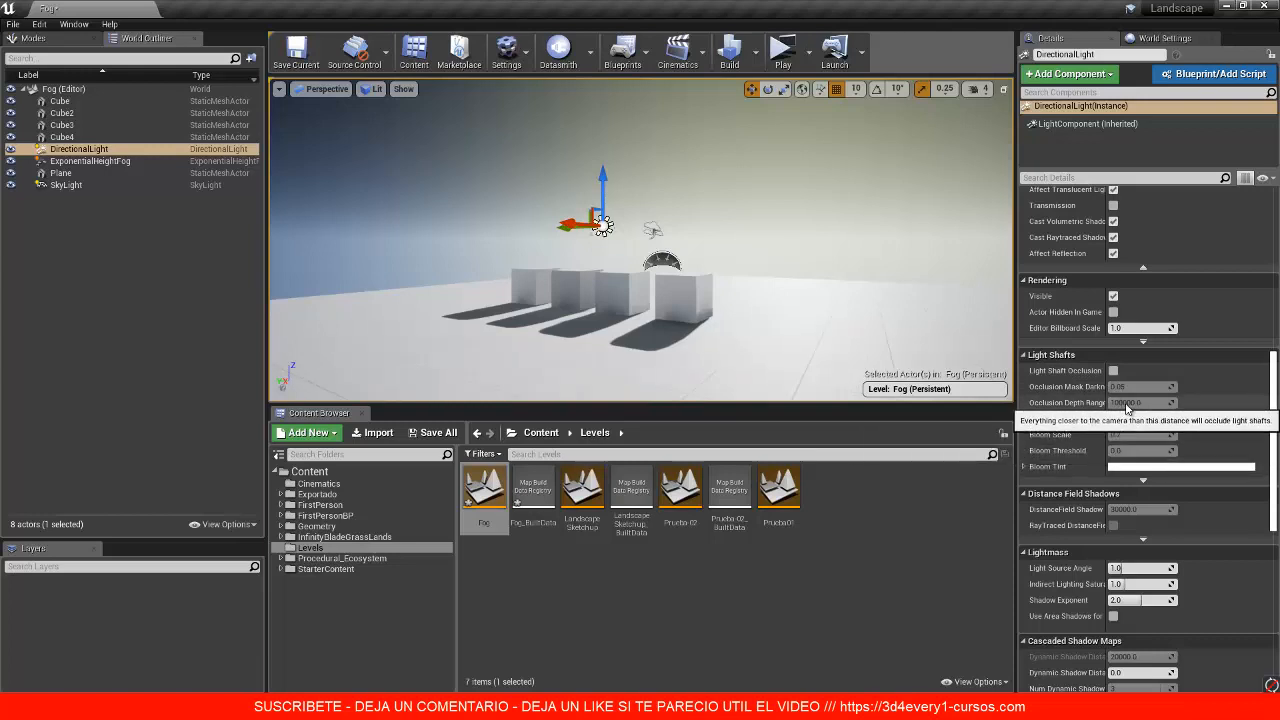
pyautogui.click(1113, 371)
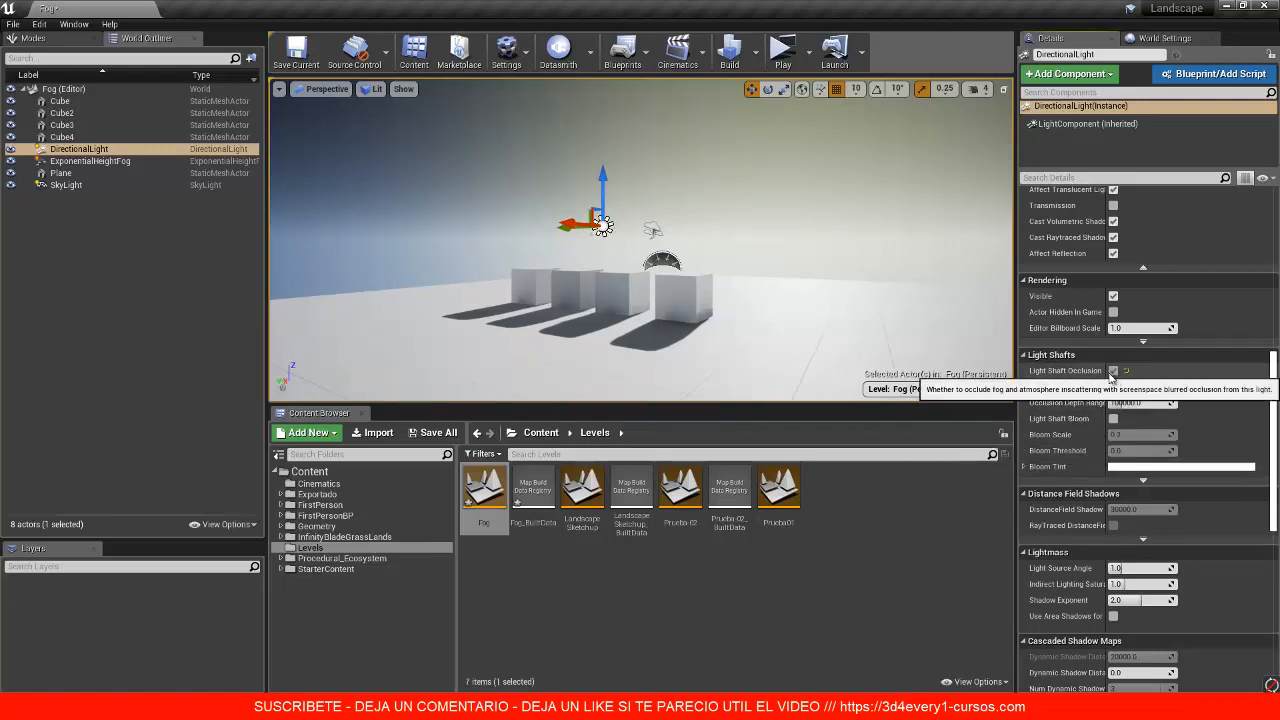
pyautogui.moveTo(817, 334); pyautogui.dragTo(756, 334, button='right')
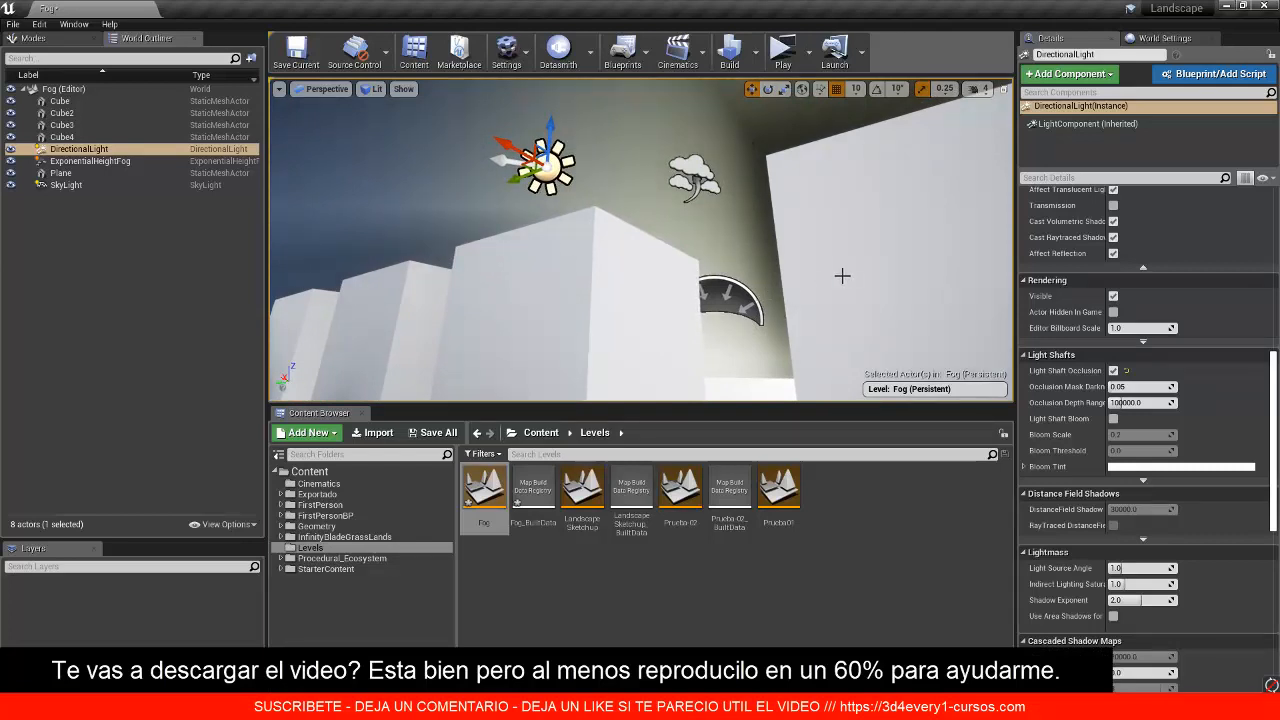
pyautogui.moveTo(843, 274)
pyautogui.mouseDown(button='right')
pyautogui.moveTo(829, 274)
pyautogui.moveTo(847, 264)
pyautogui.mouseUp(button='right')
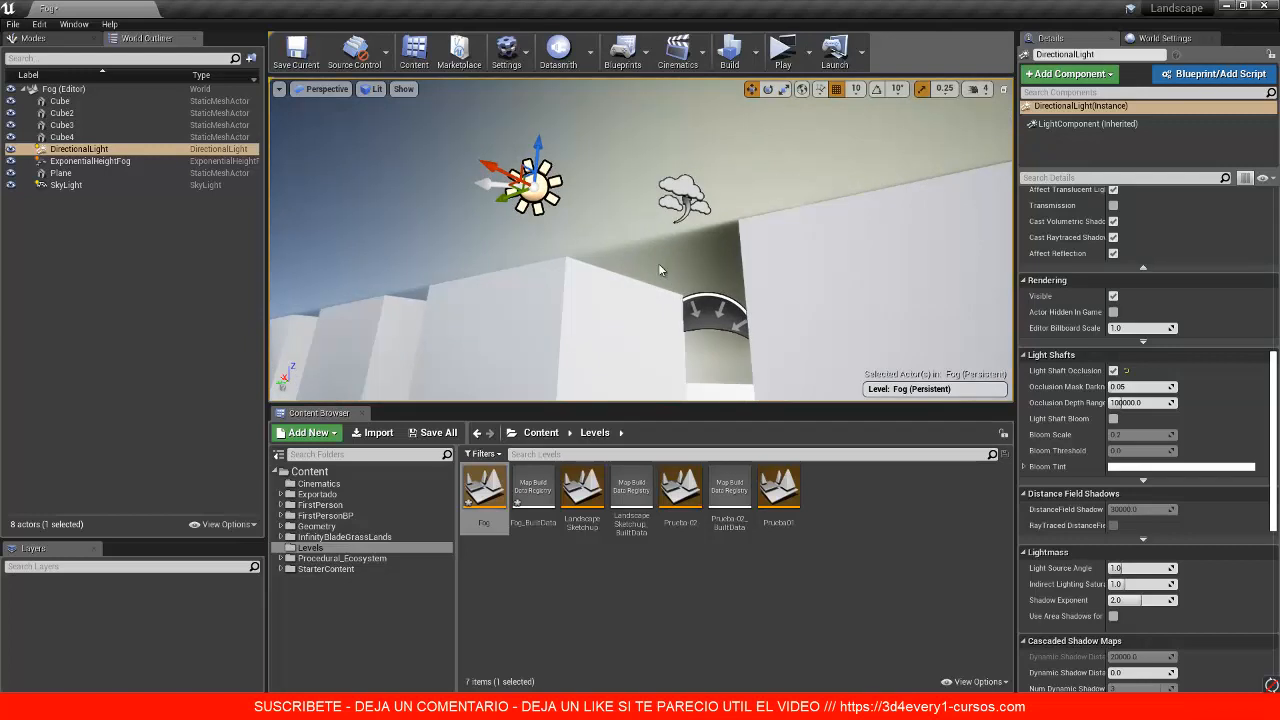
pyautogui.moveTo(677, 274)
pyautogui.mouseDown(button='right')
pyautogui.moveTo(754, 263)
pyautogui.moveTo(760, 240)
pyautogui.moveTo(734, 247)
pyautogui.moveTo(771, 260)
pyautogui.moveTo(714, 245)
pyautogui.moveTo(686, 274)
pyautogui.moveTo(698, 273)
pyautogui.mouseUp(button='right')
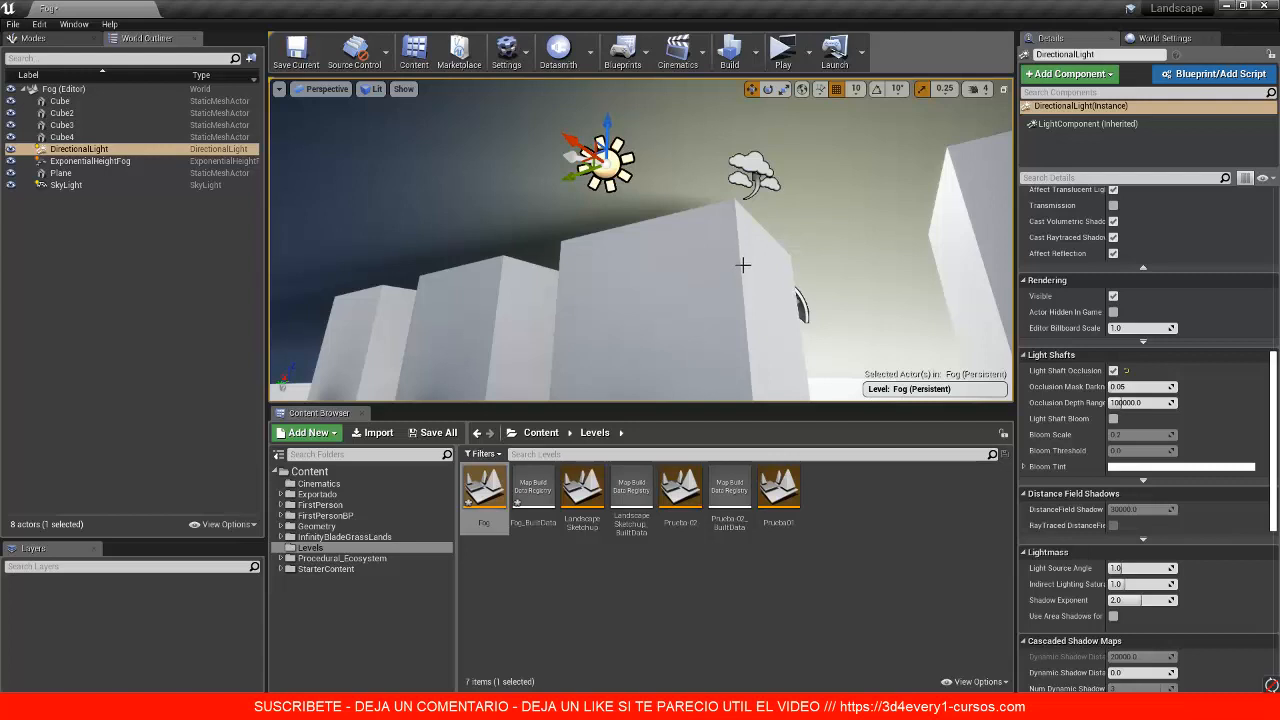
pyautogui.moveTo(745, 263)
pyautogui.mouseDown(button='right')
pyautogui.moveTo(740, 251)
pyautogui.moveTo(763, 251)
pyautogui.moveTo(745, 262)
pyautogui.mouseUp(button='right')
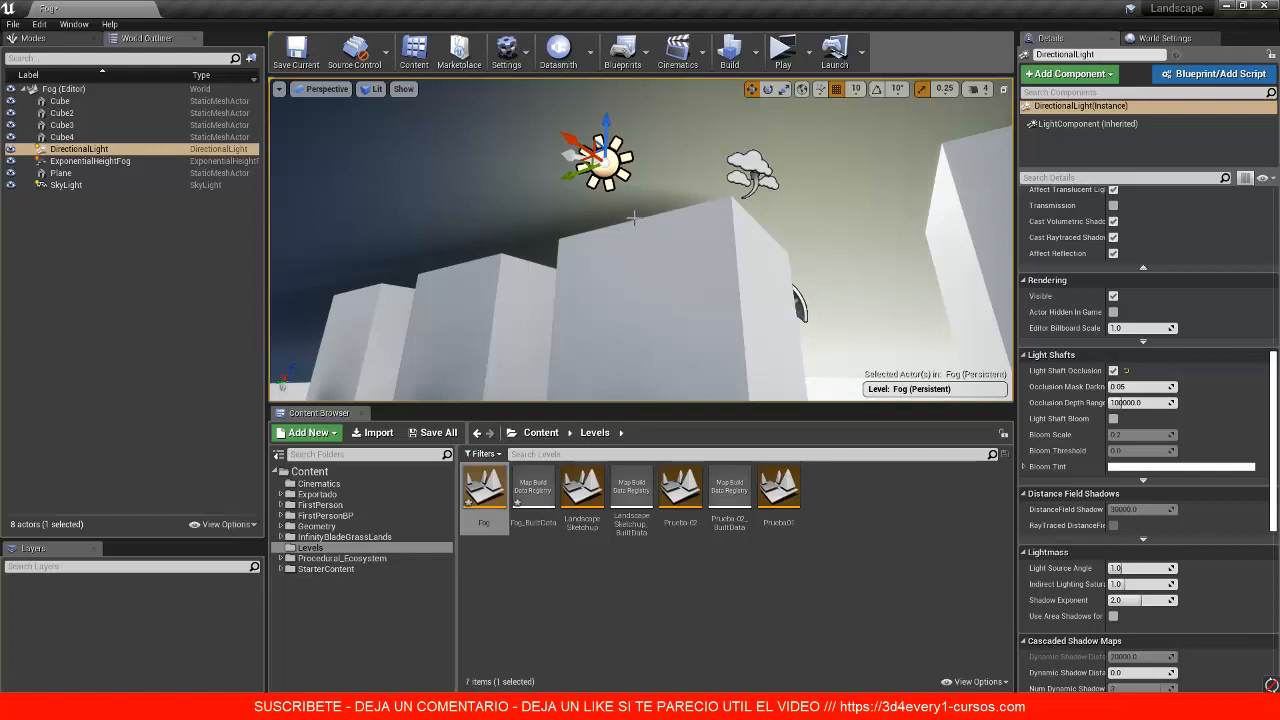
pyautogui.click(1113, 370)
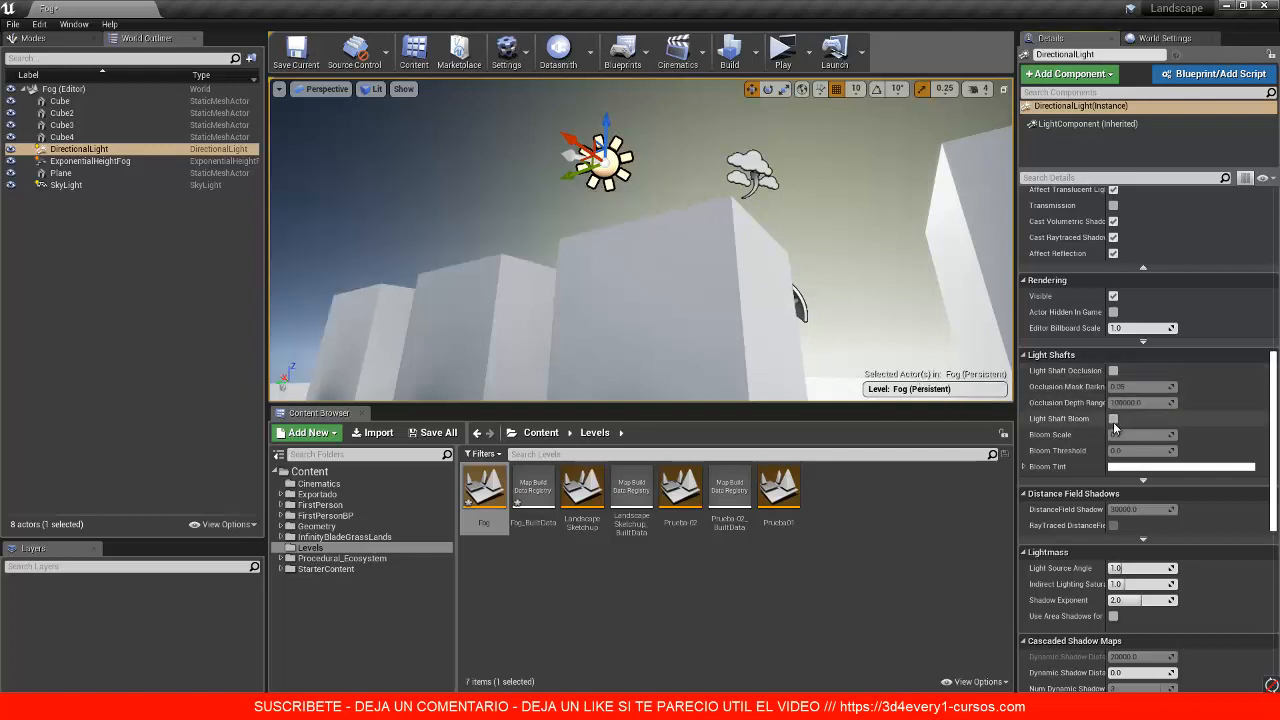
# Step: Enable Light Shaft Bloom on the Directional Light and inspect its effect around the cubes
pyautogui.click(1113, 419)
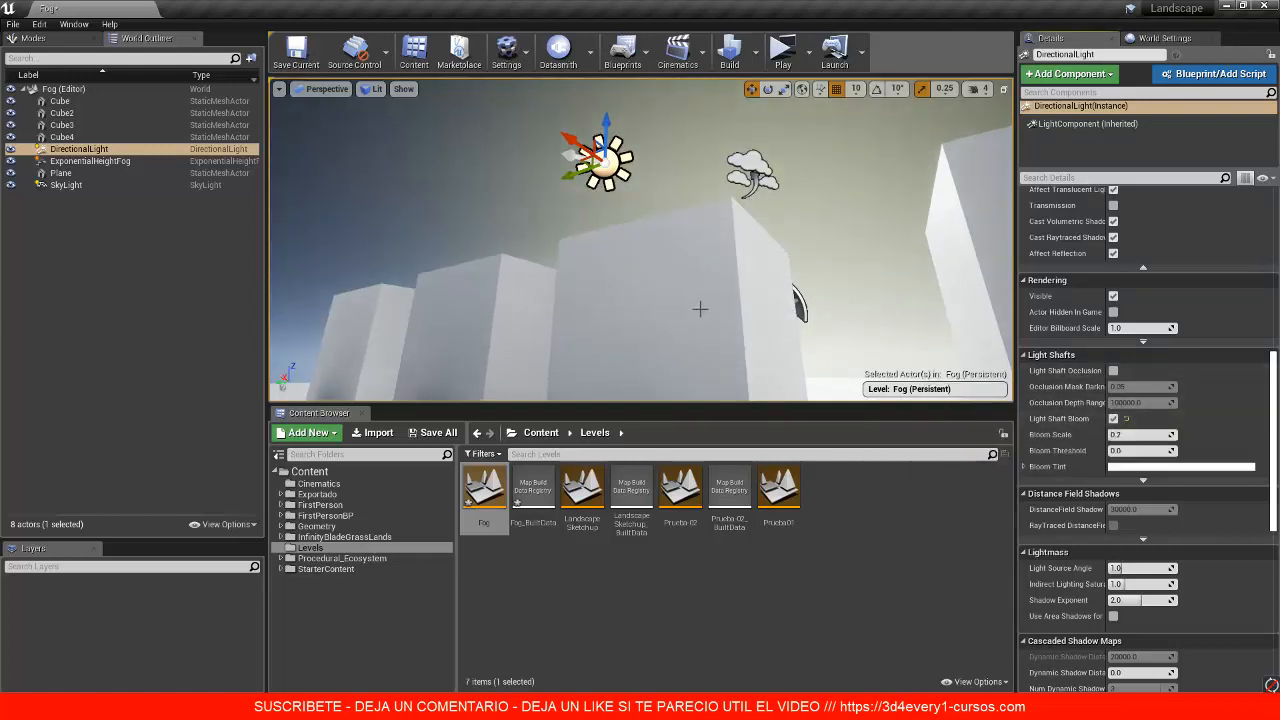
pyautogui.moveTo(700, 309); pyautogui.dragTo(680, 257, button='right')
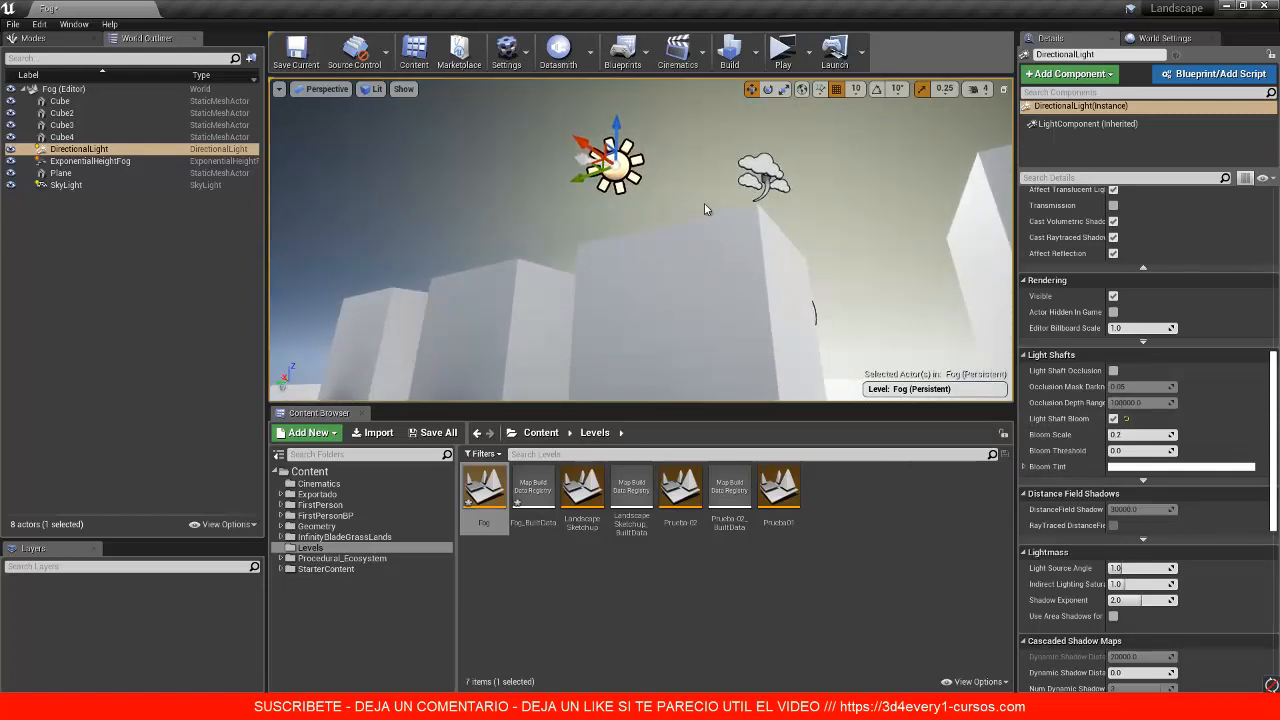
pyautogui.moveTo(704, 207); pyautogui.dragTo(735, 270, button='right')
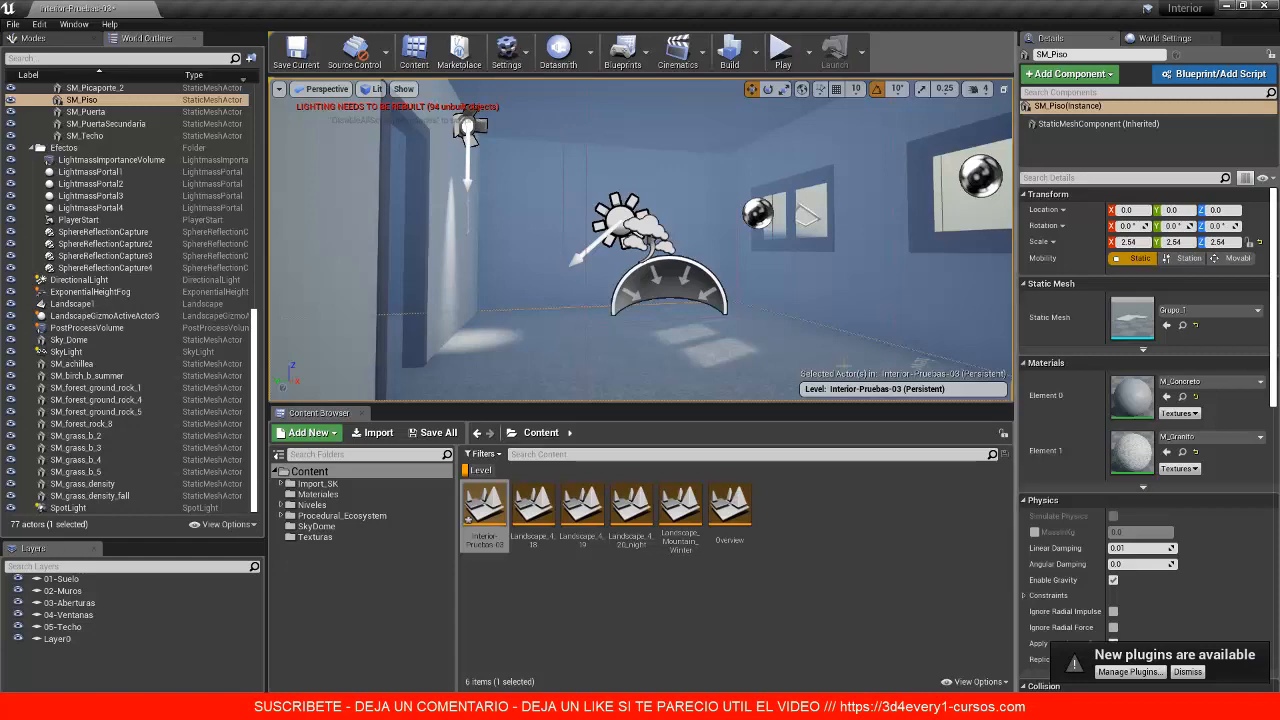
# Step: Compare Fog Densities of 0.02 and 4 on the interior level's Exponential Height Fog, keep 4, and enable Volumetric Fog
pyautogui.click(618, 220)
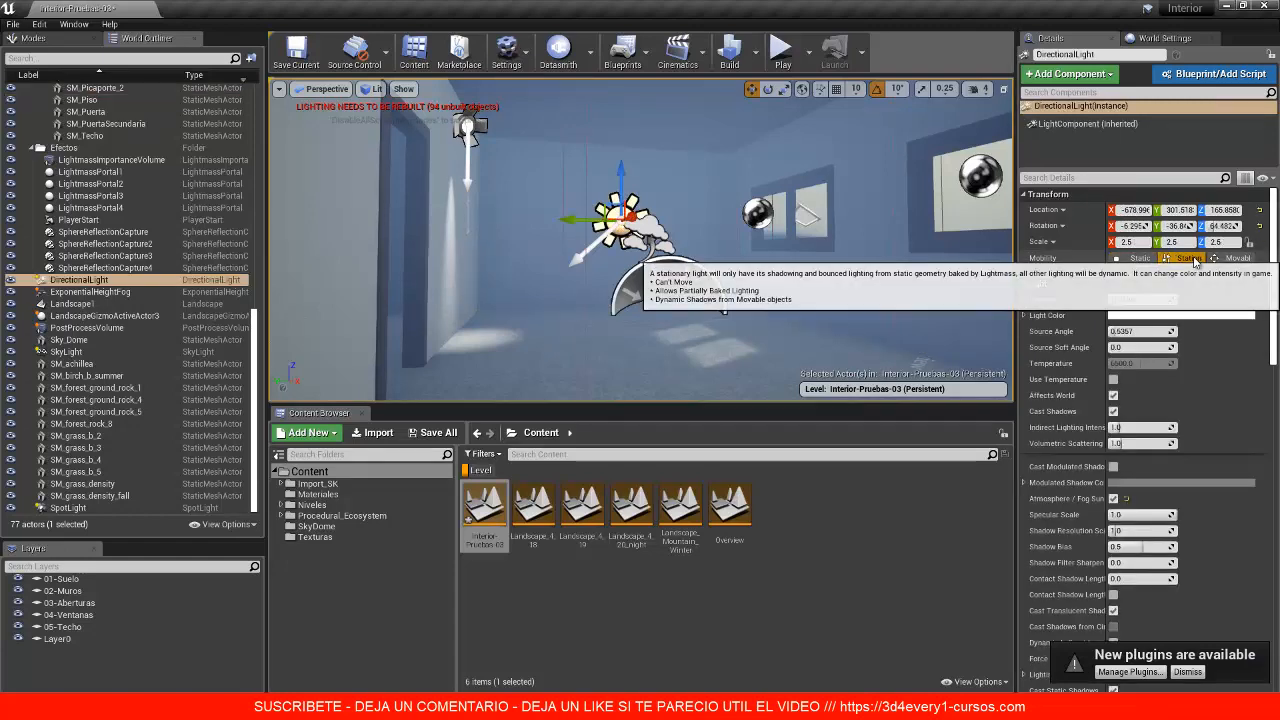
pyautogui.click(645, 235)
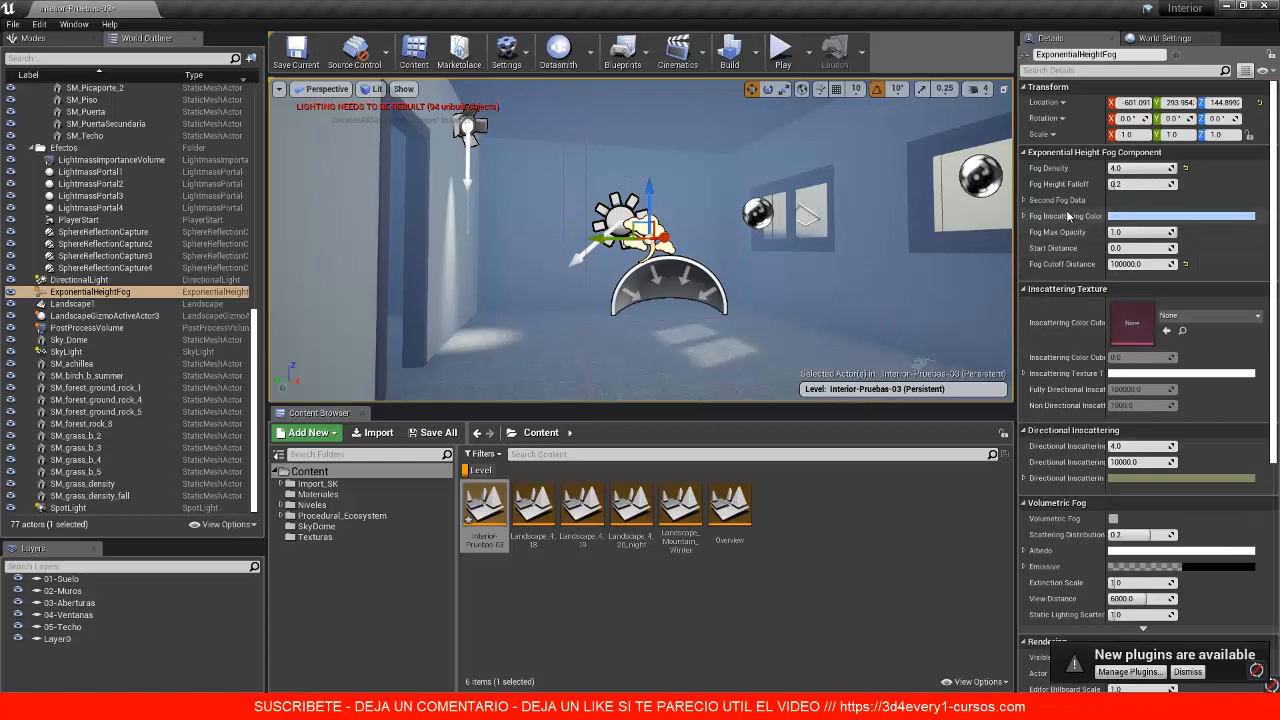
pyautogui.click(1125, 167)
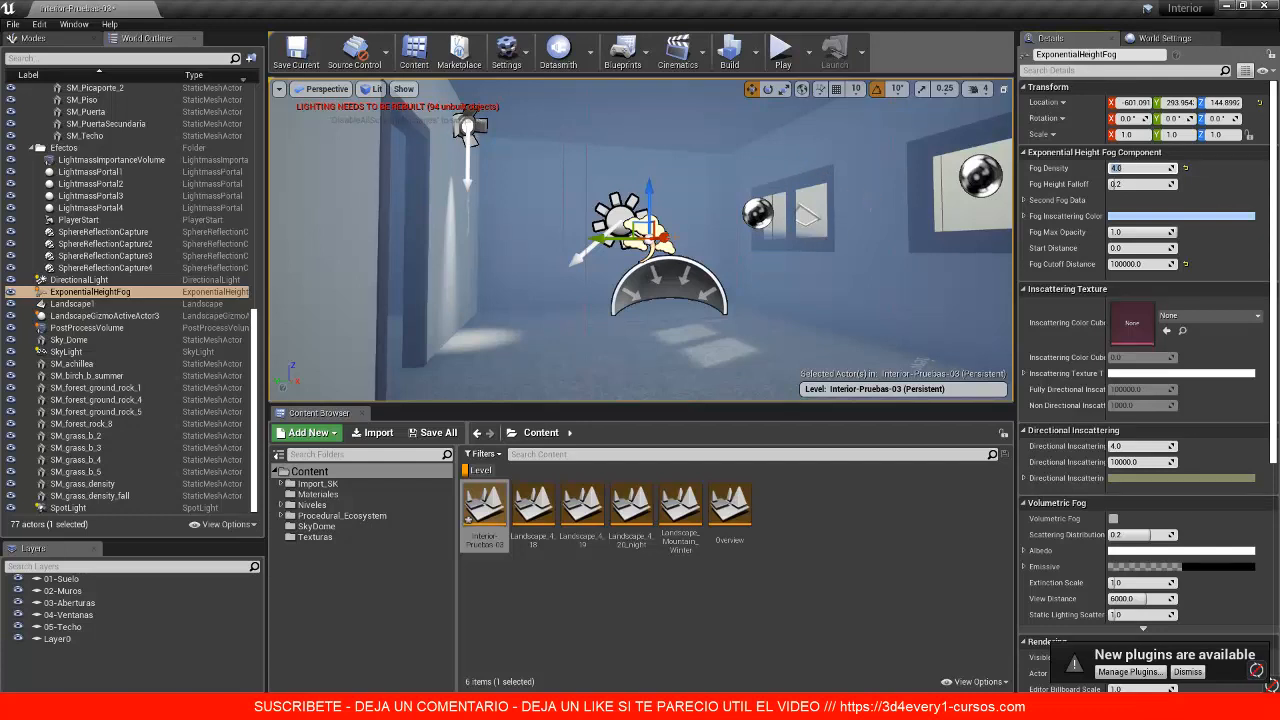
pyautogui.write('0.02')
pyautogui.press('Return')
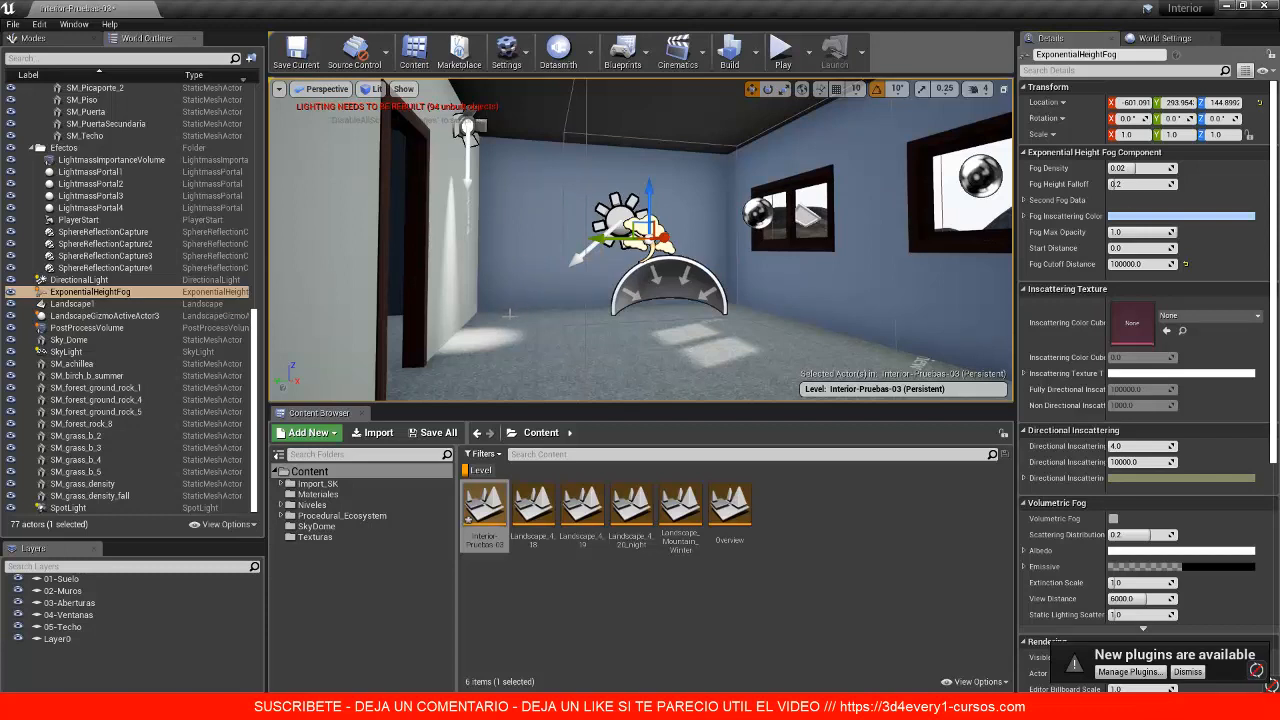
pyautogui.click(1146, 170)
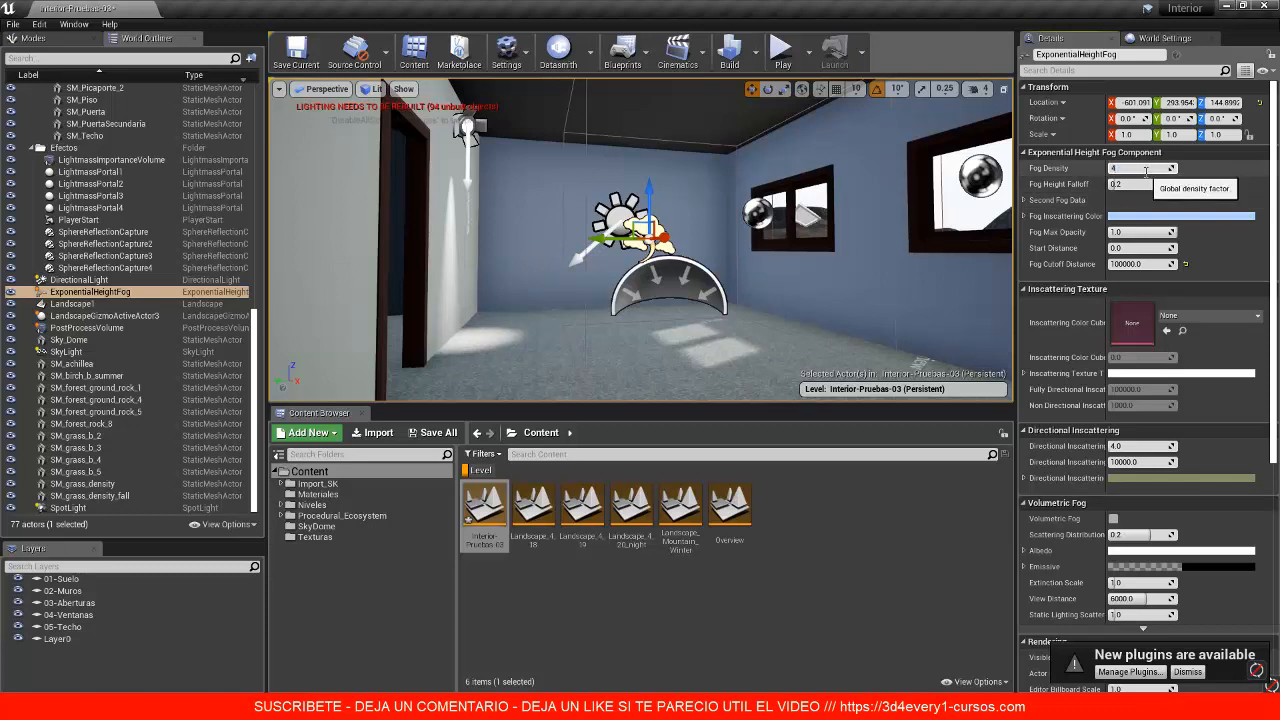
pyautogui.write('4')
pyautogui.press('Return')
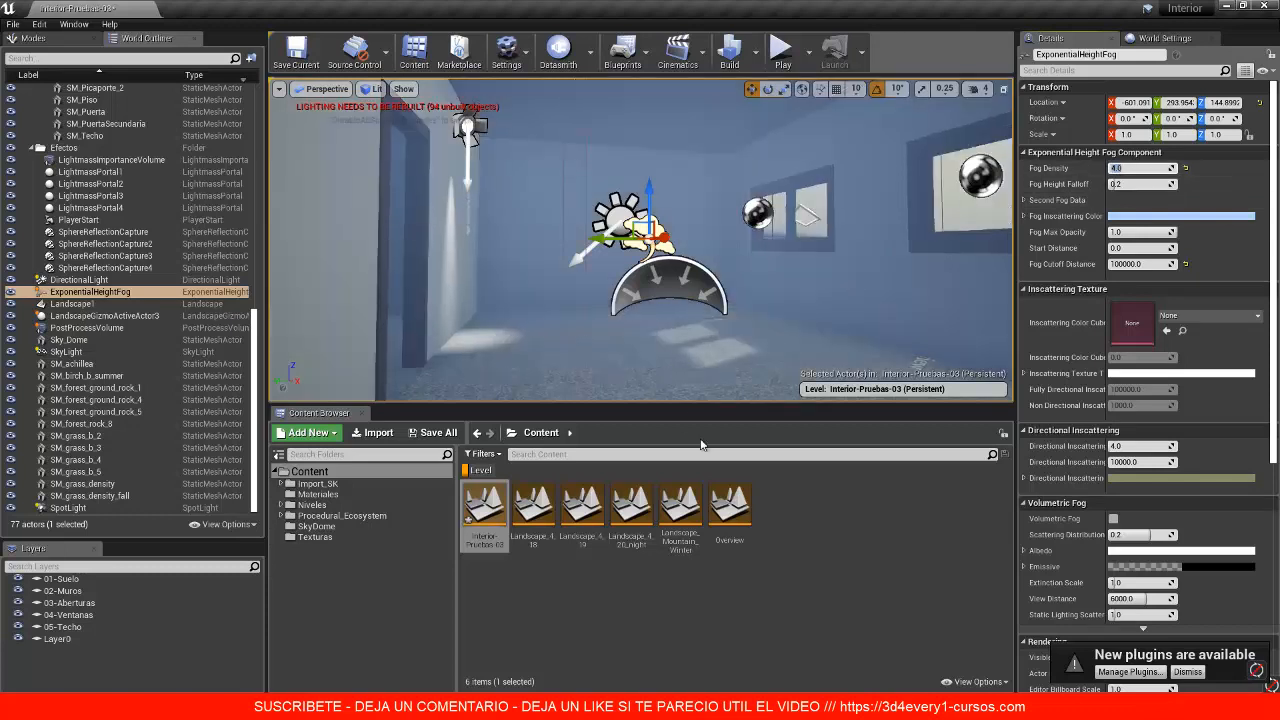
pyautogui.click(1114, 520)
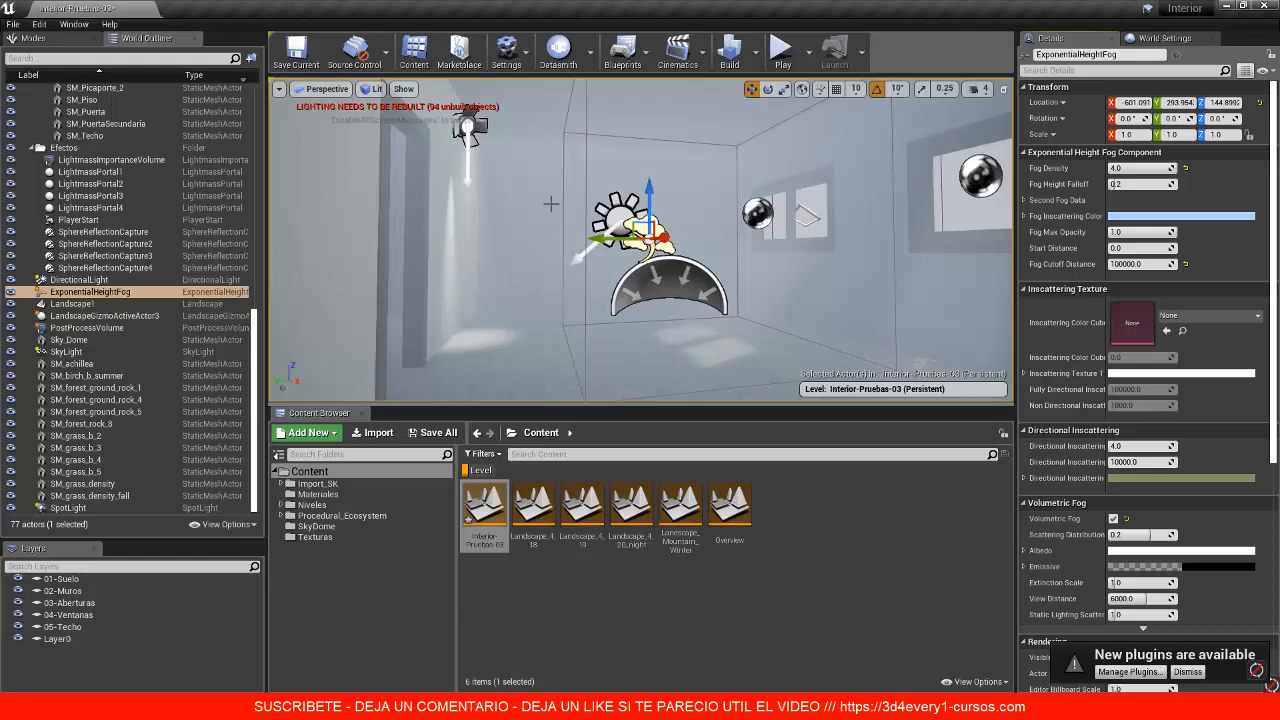
# Step: Reset the Spot Light's Indirect Lighting Intensity to its default and set its Volumetric Scattering Intensity to 5
pyautogui.click(469, 127)
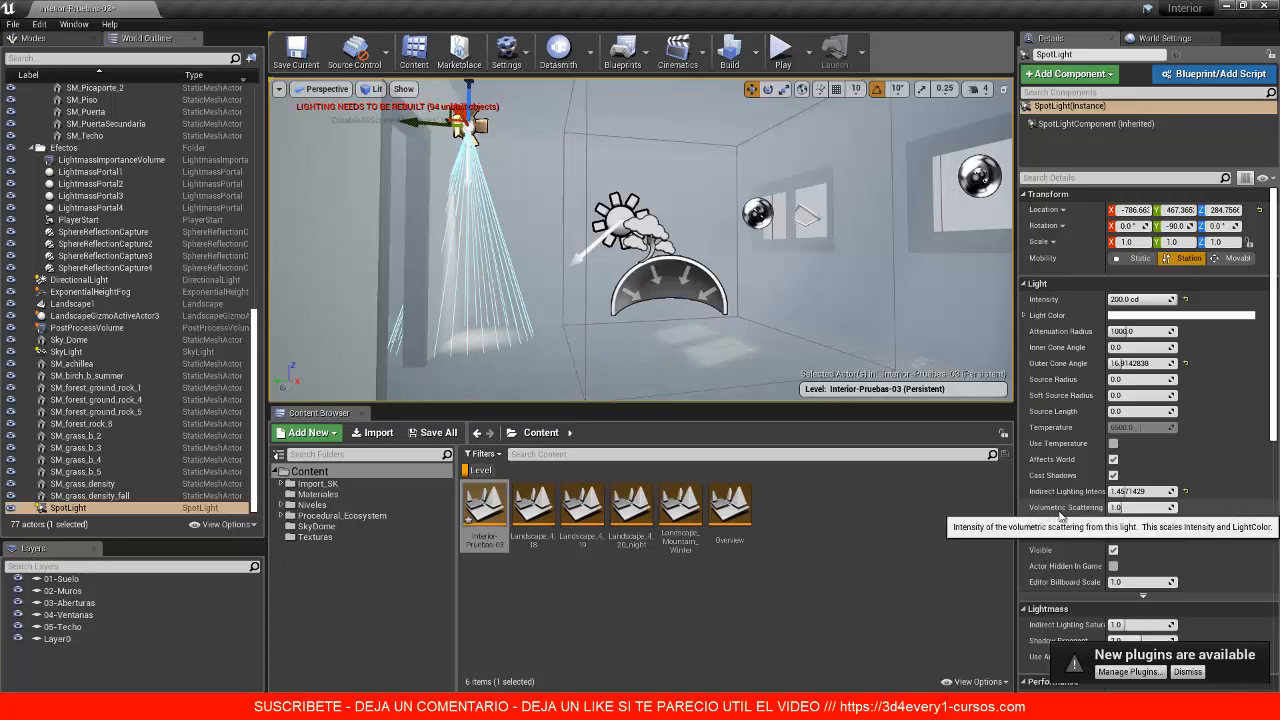
pyautogui.click(1185, 491)
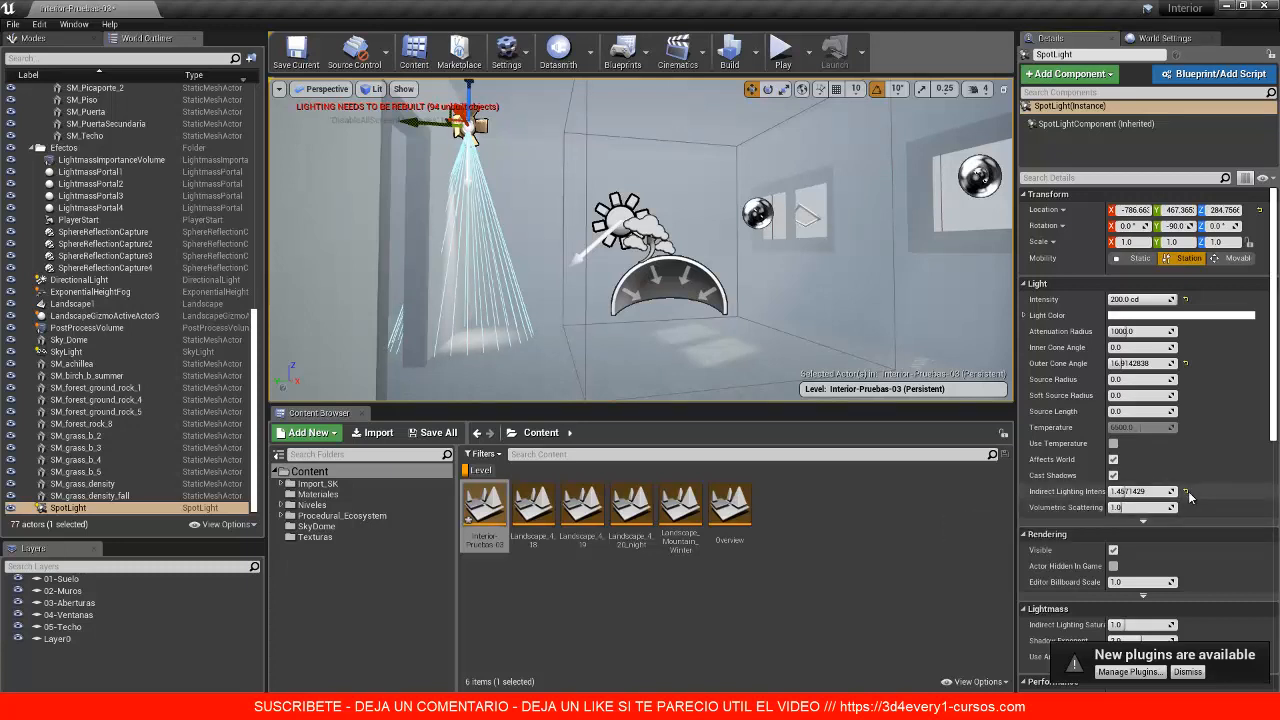
pyautogui.click(1120, 507)
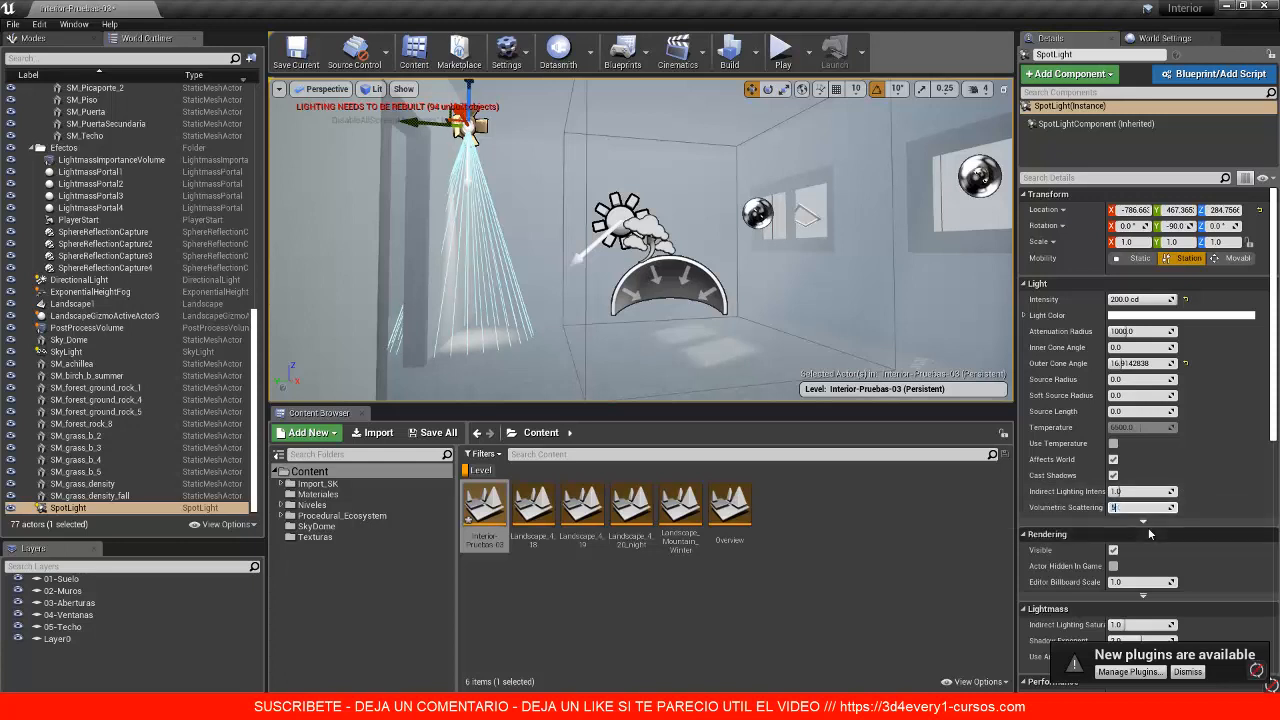
pyautogui.press('Return')
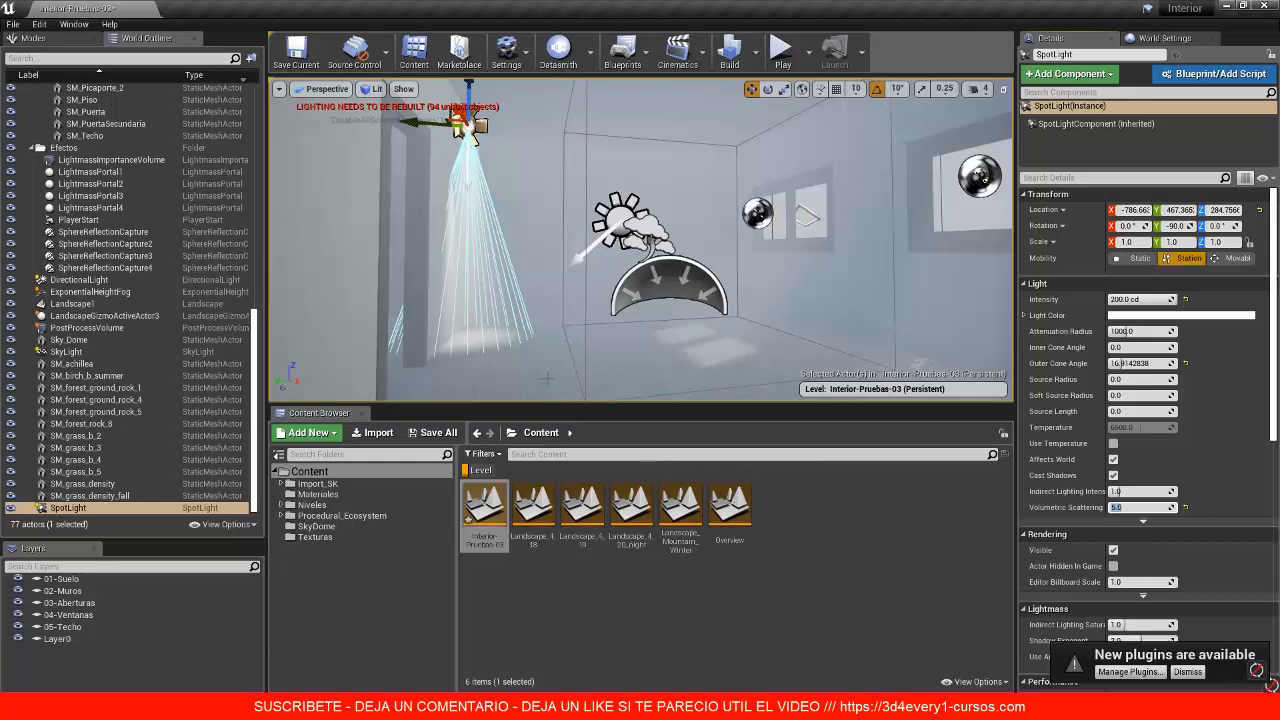
# Step: Set the mobility of the SM_Piso floor mesh and the Directional Light to Movable
pyautogui.click(548, 376)
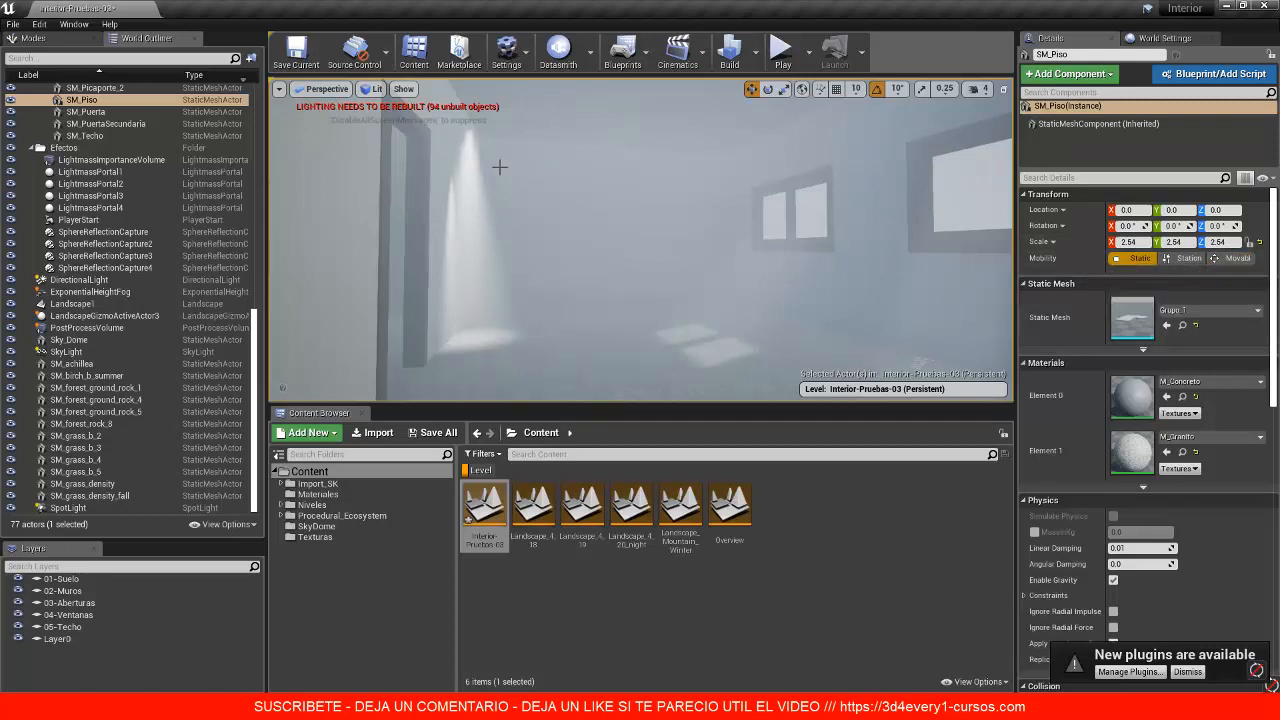
pyautogui.click(1236, 258)
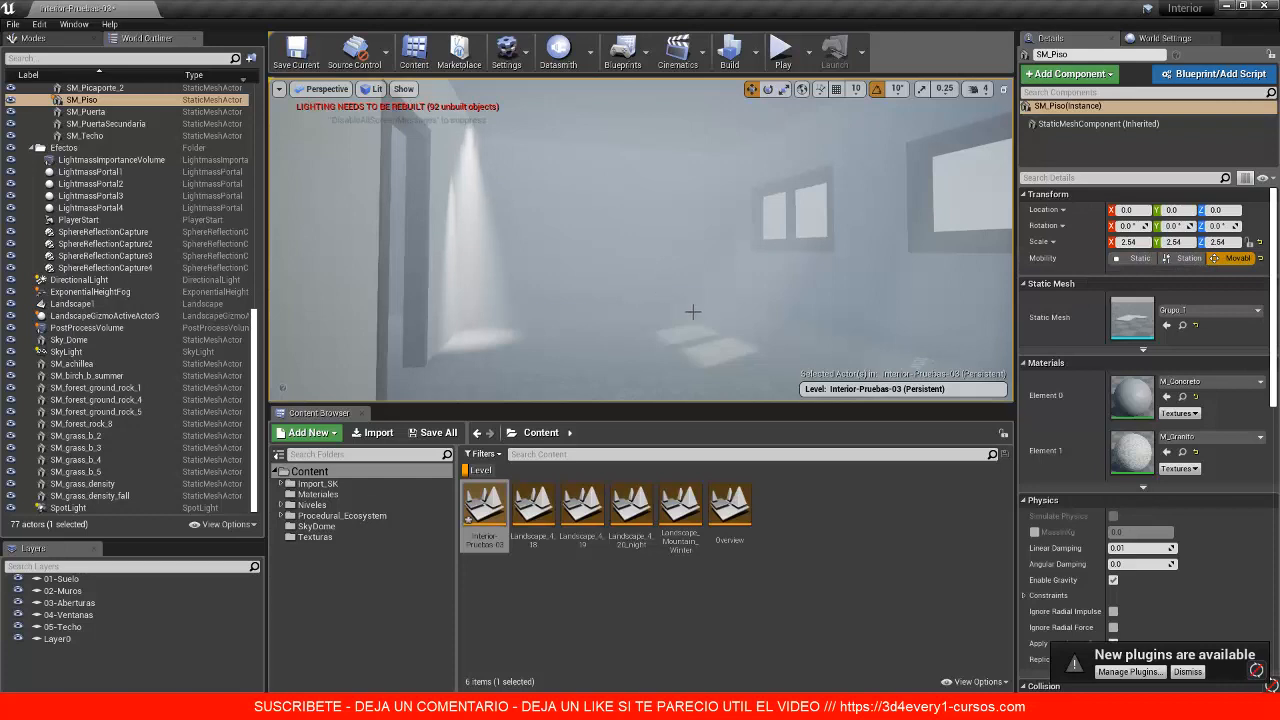
pyautogui.press('g')
pyautogui.click(617, 212)
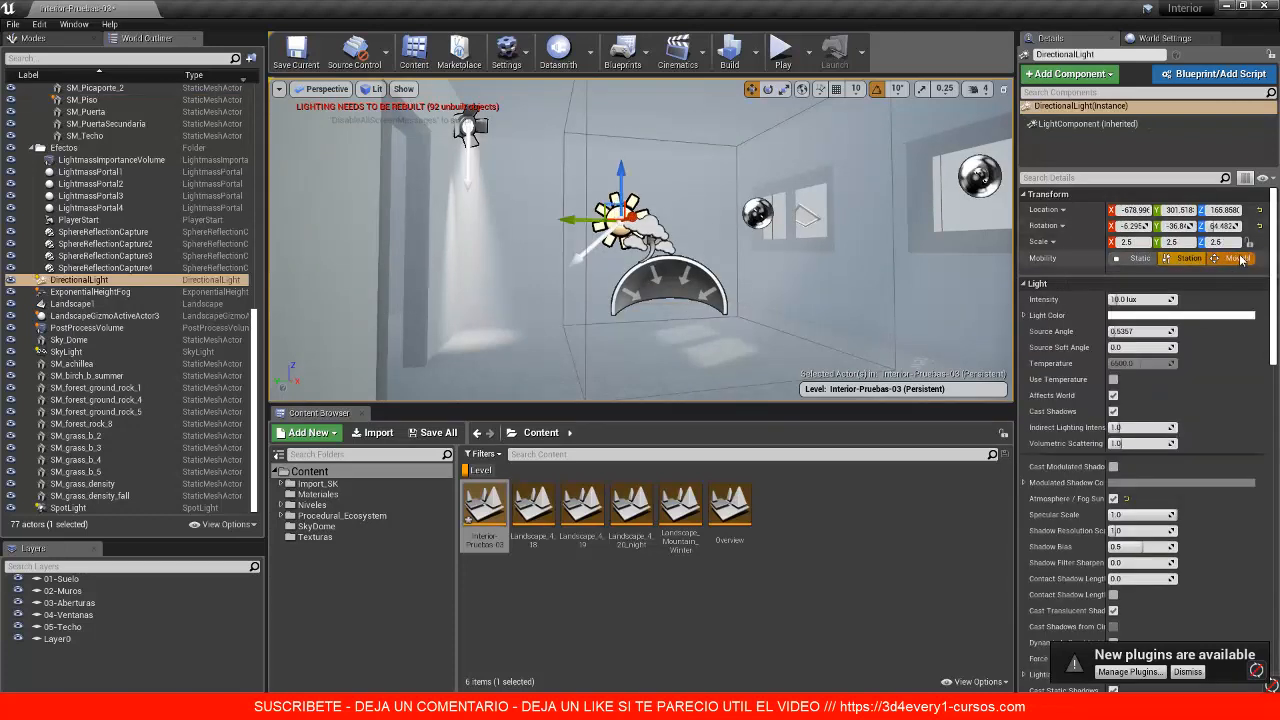
pyautogui.click(1238, 259)
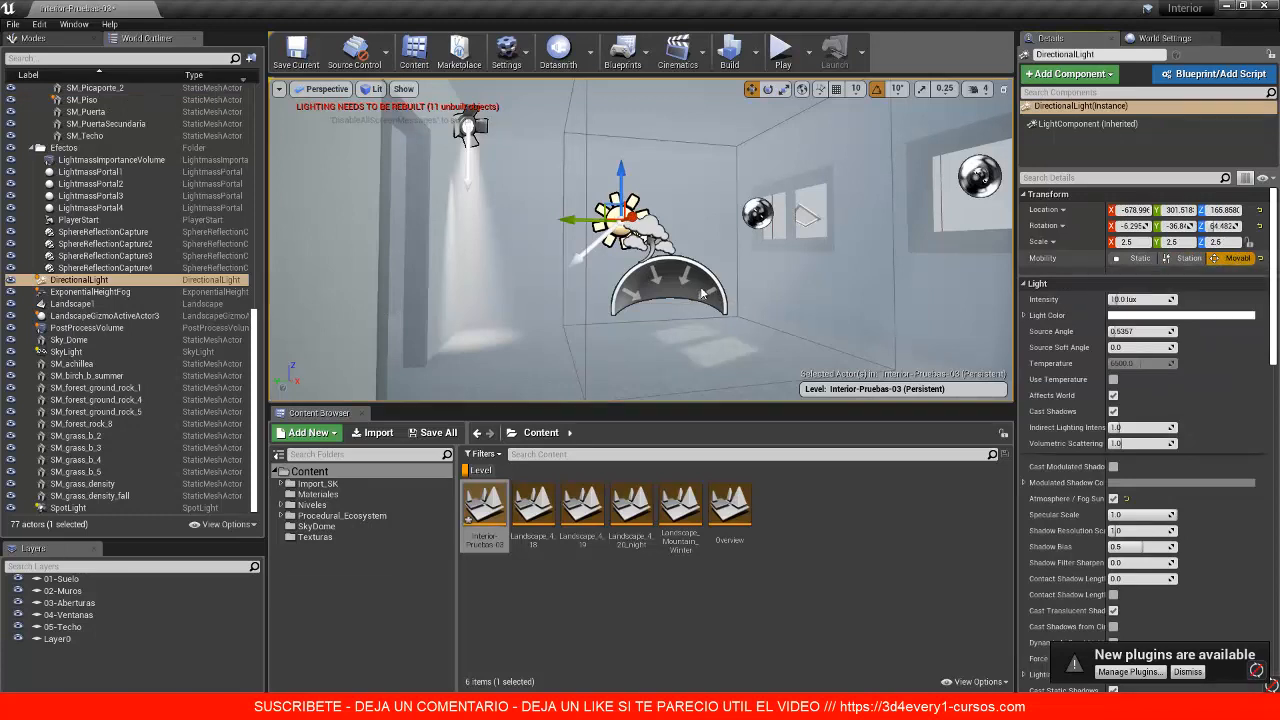
# Step: Set the Sky Light's mobility to Movable
pyautogui.click(704, 292)
pyautogui.click(1213, 259)
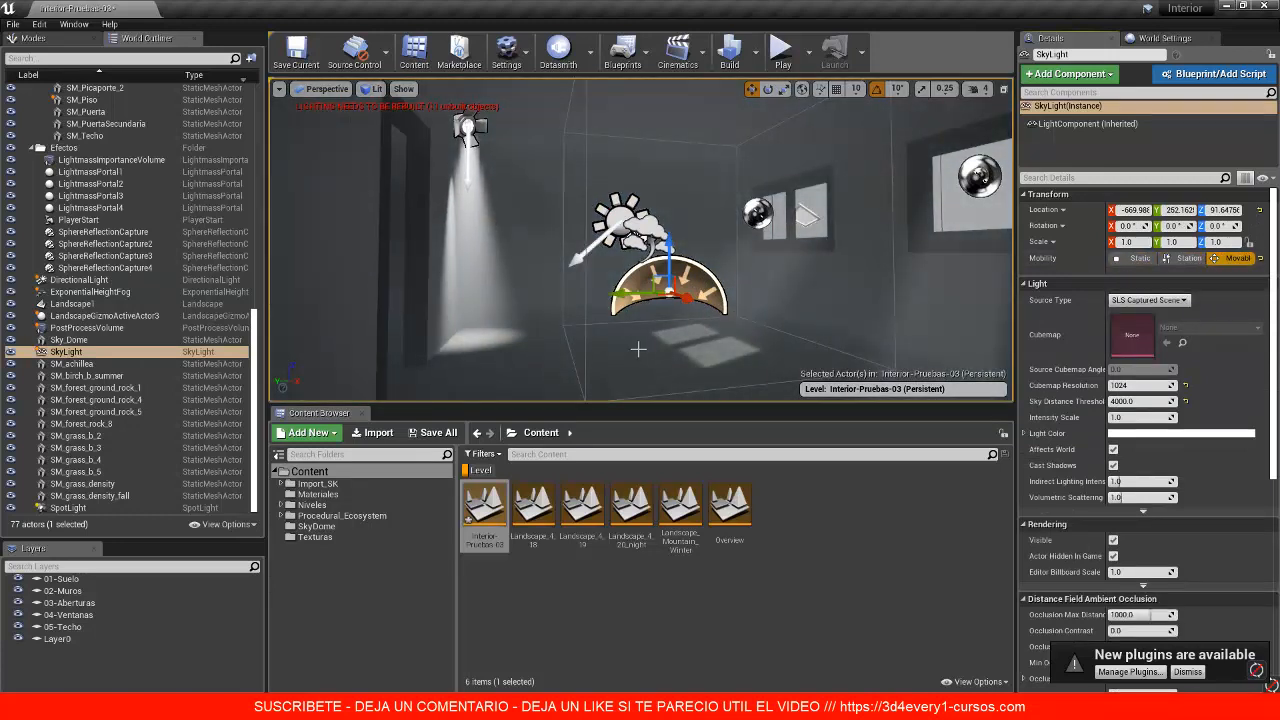
pyautogui.click(533, 339)
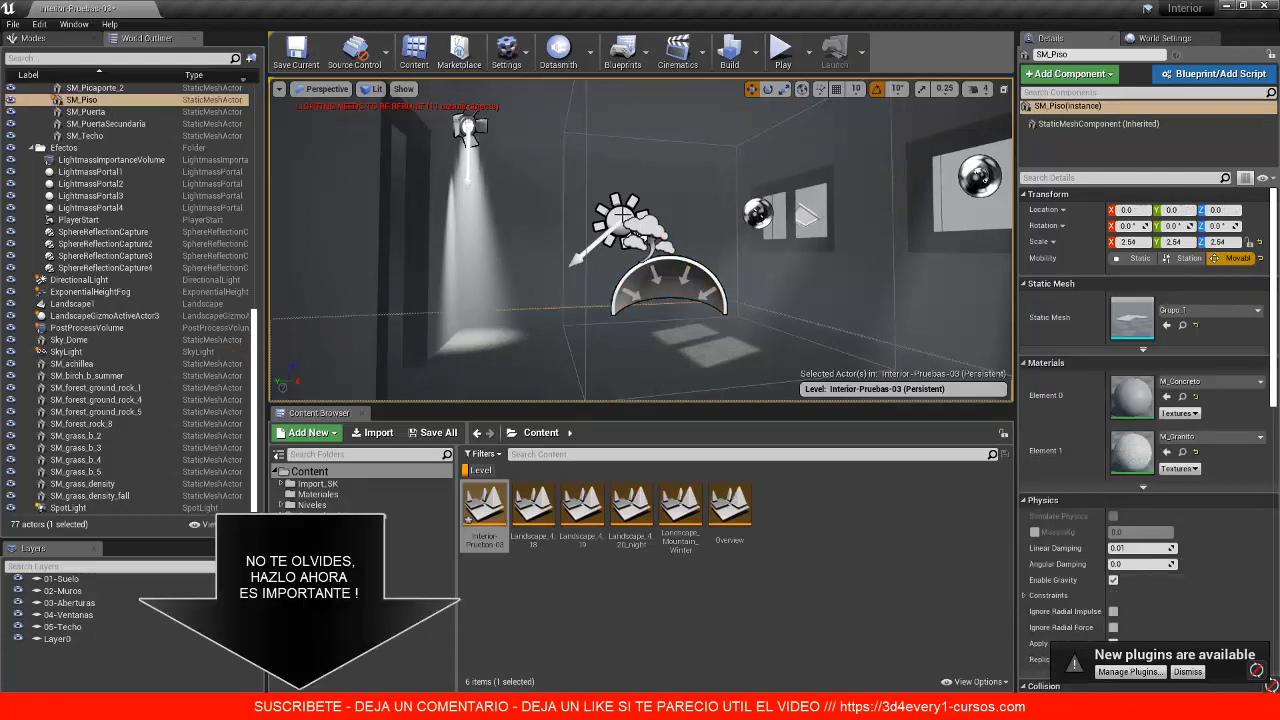
# Step: Check the Exponential Height Fog and Sky Light settings, set the Spot Light's mobility to Movable, and clear the selection
pyautogui.click(620, 218)
pyautogui.click(654, 236)
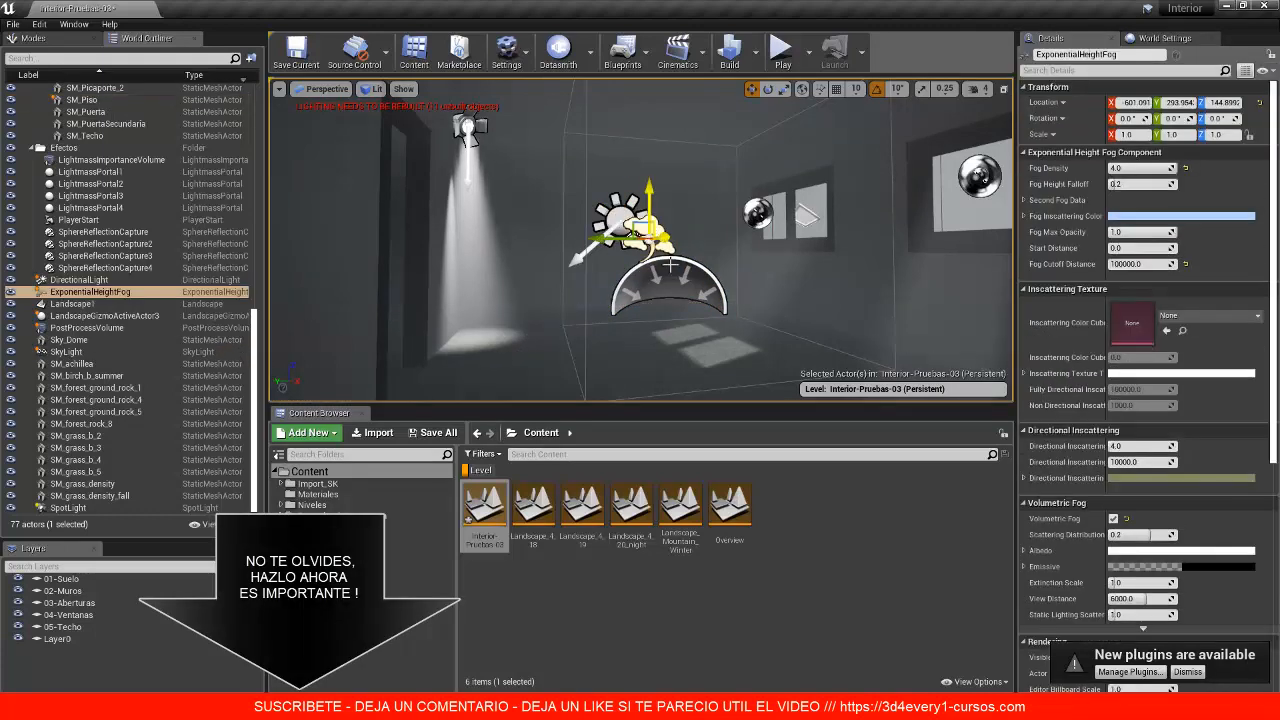
pyautogui.click(670, 265)
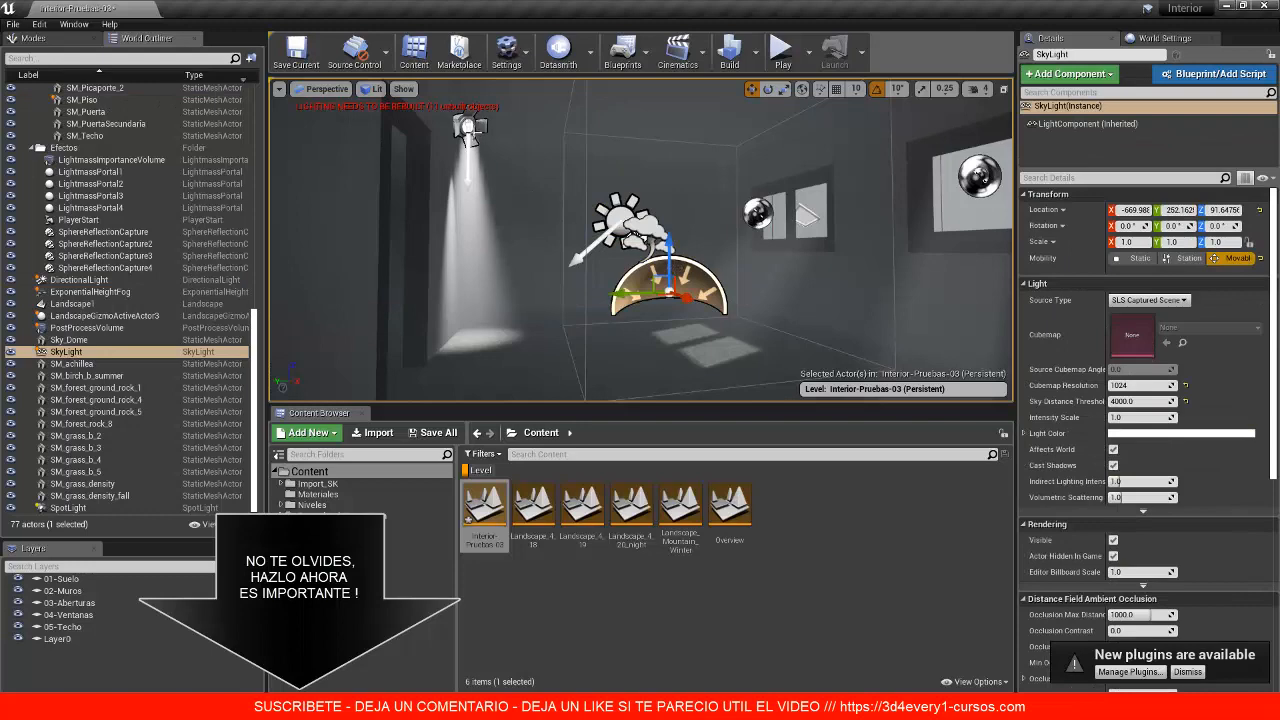
pyautogui.click(470, 124)
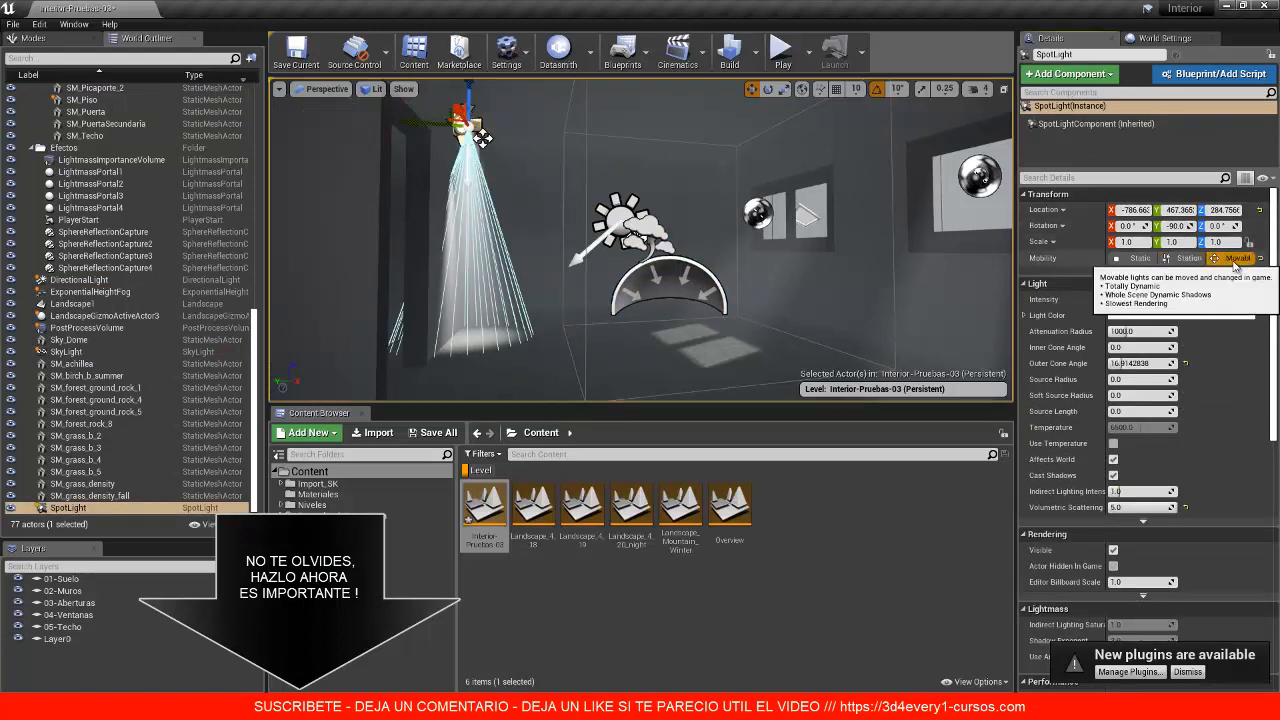
pyautogui.click(1233, 258)
pyautogui.click(550, 357)
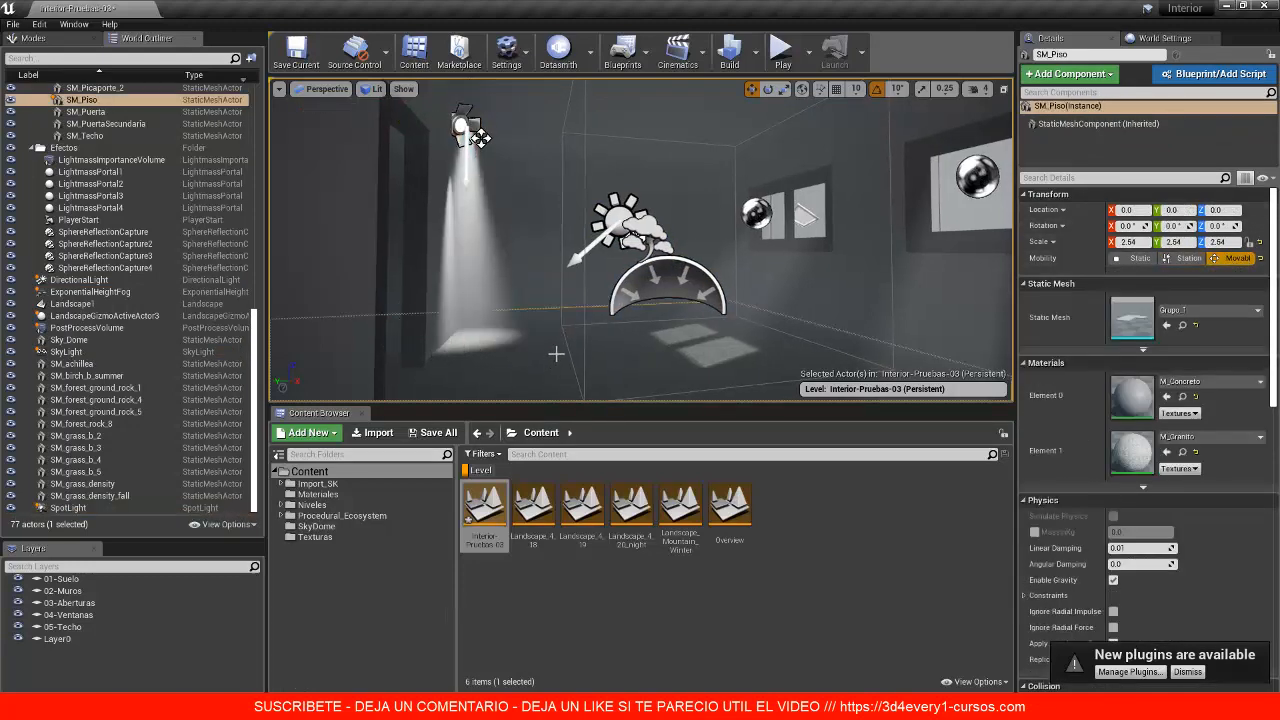
pyautogui.press('Escape')
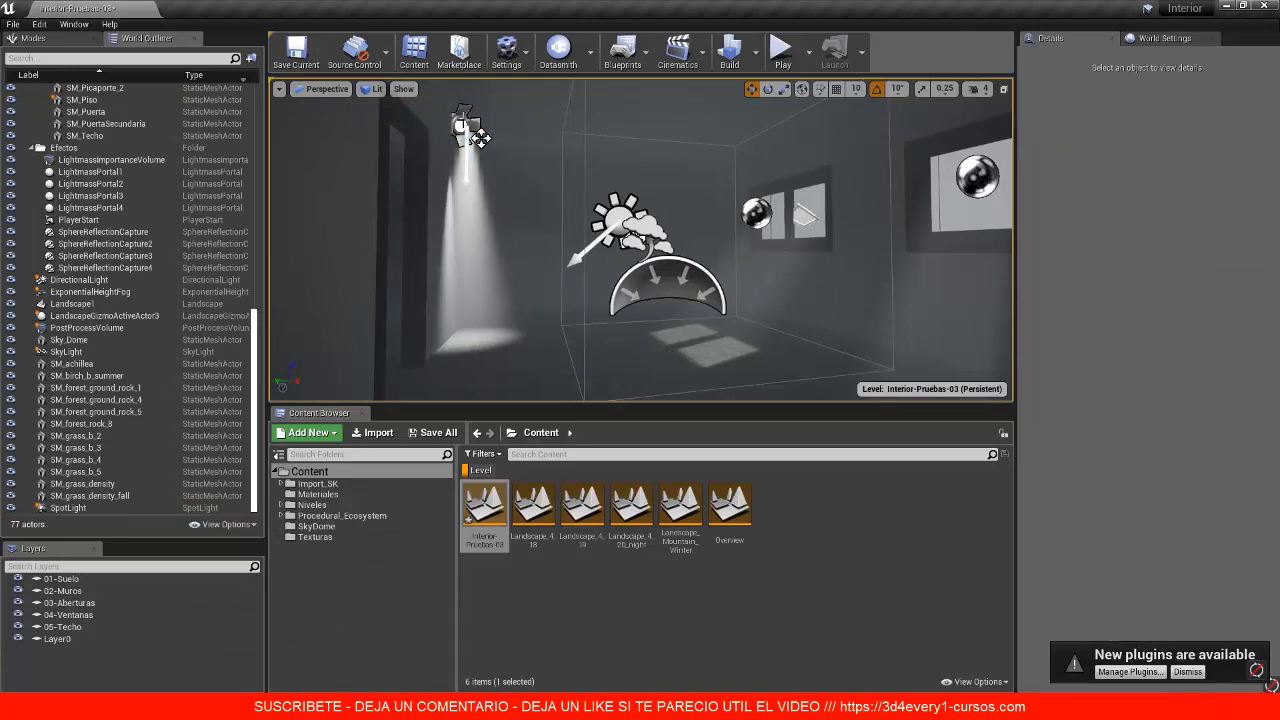
pyautogui.moveTo(463, 124); pyautogui.dragTo(467, 124, button='right')
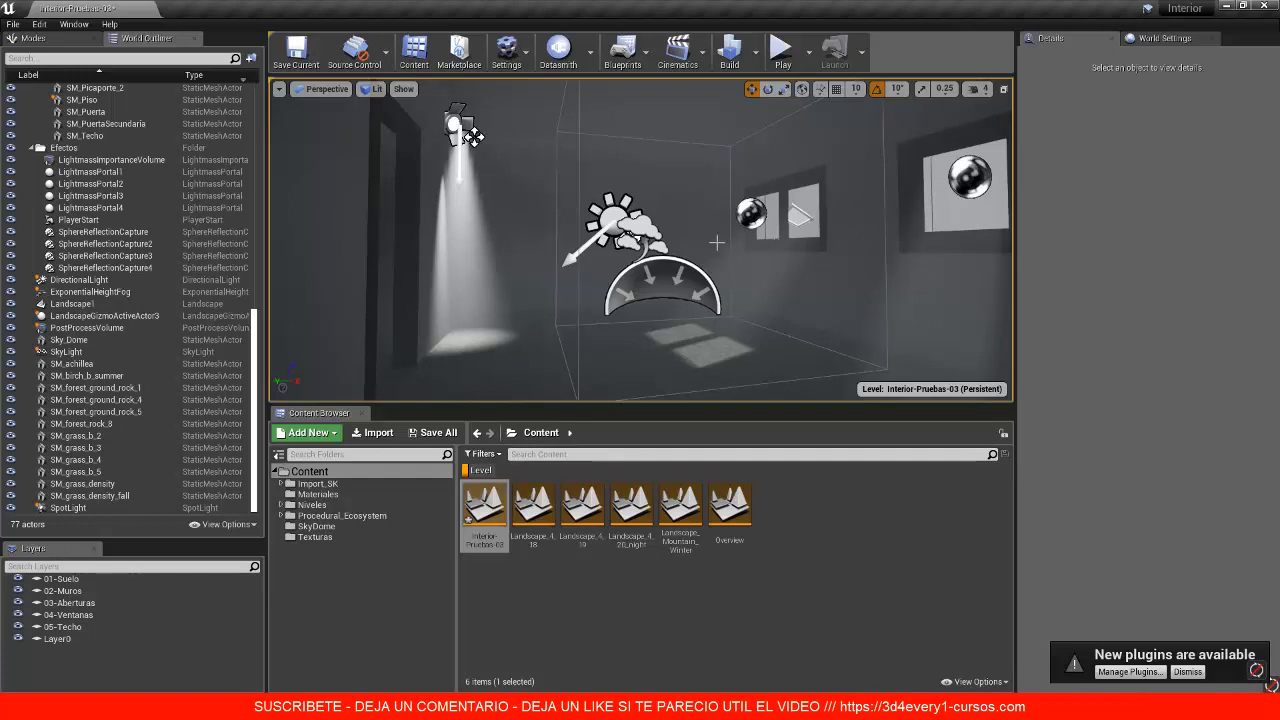
# Step: Try Fog Densities of 0.02 and 0.05 on the Exponential Height Fog
pyautogui.click(635, 230)
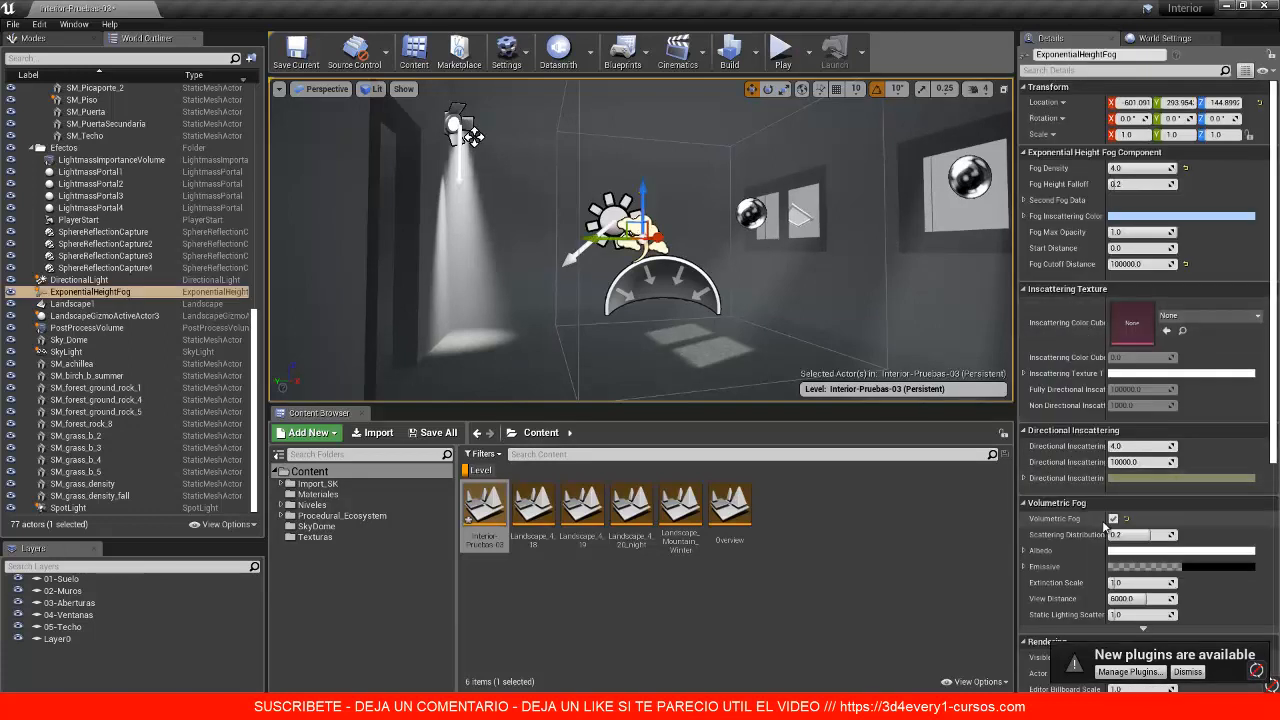
pyautogui.click(1137, 168)
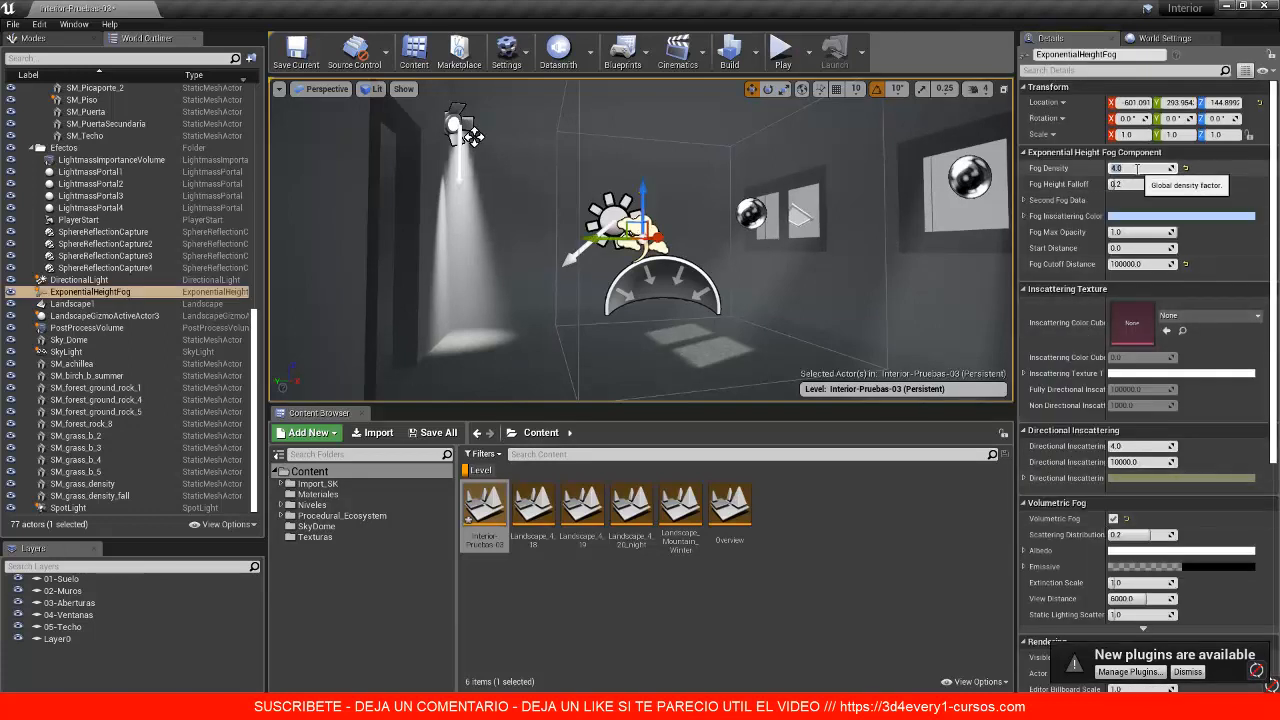
pyautogui.write('0.02')
pyautogui.press('Return')
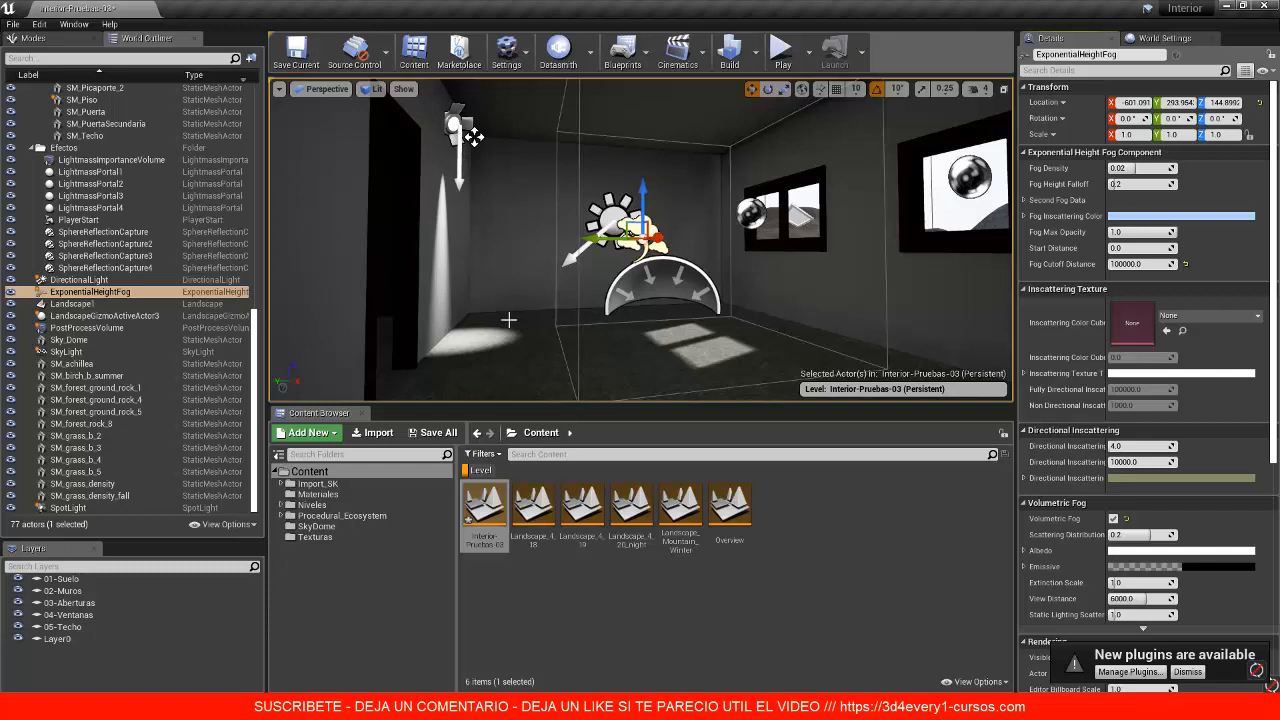
pyautogui.moveTo(1130, 168); pyautogui.dragTo(1143, 168)
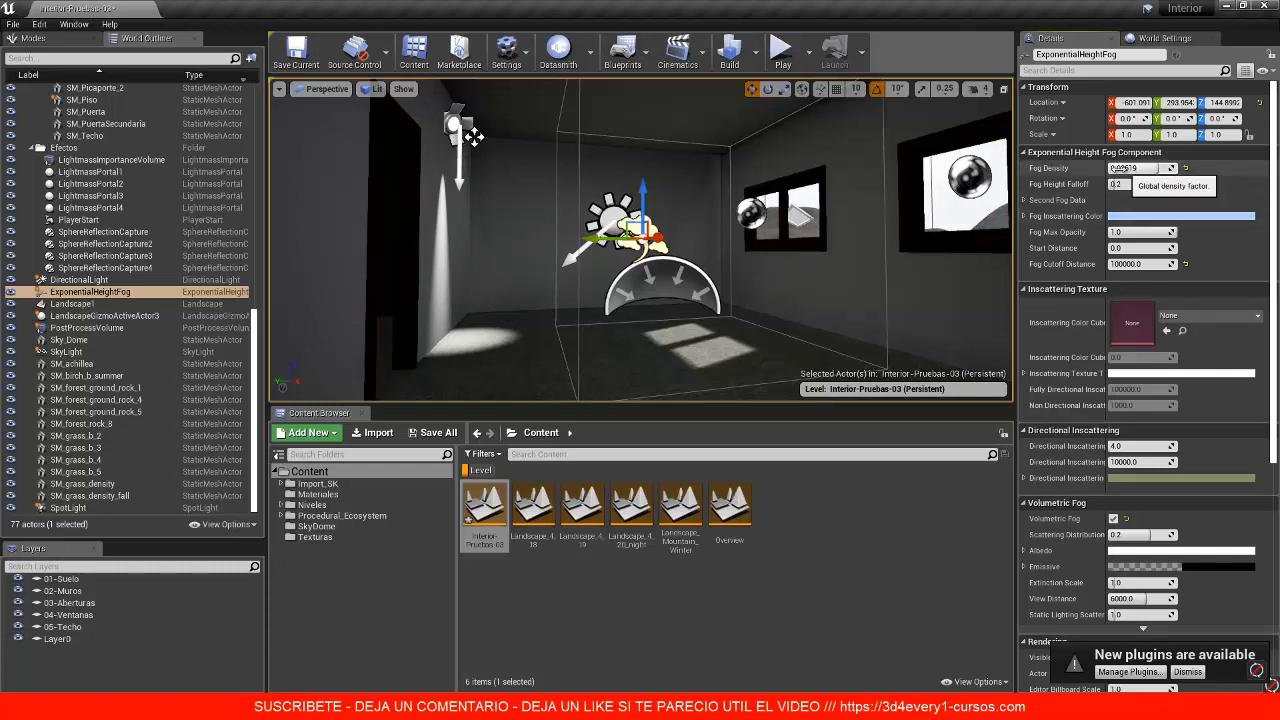
pyautogui.click(1143, 168)
pyautogui.write('0.05')
pyautogui.press('Return')
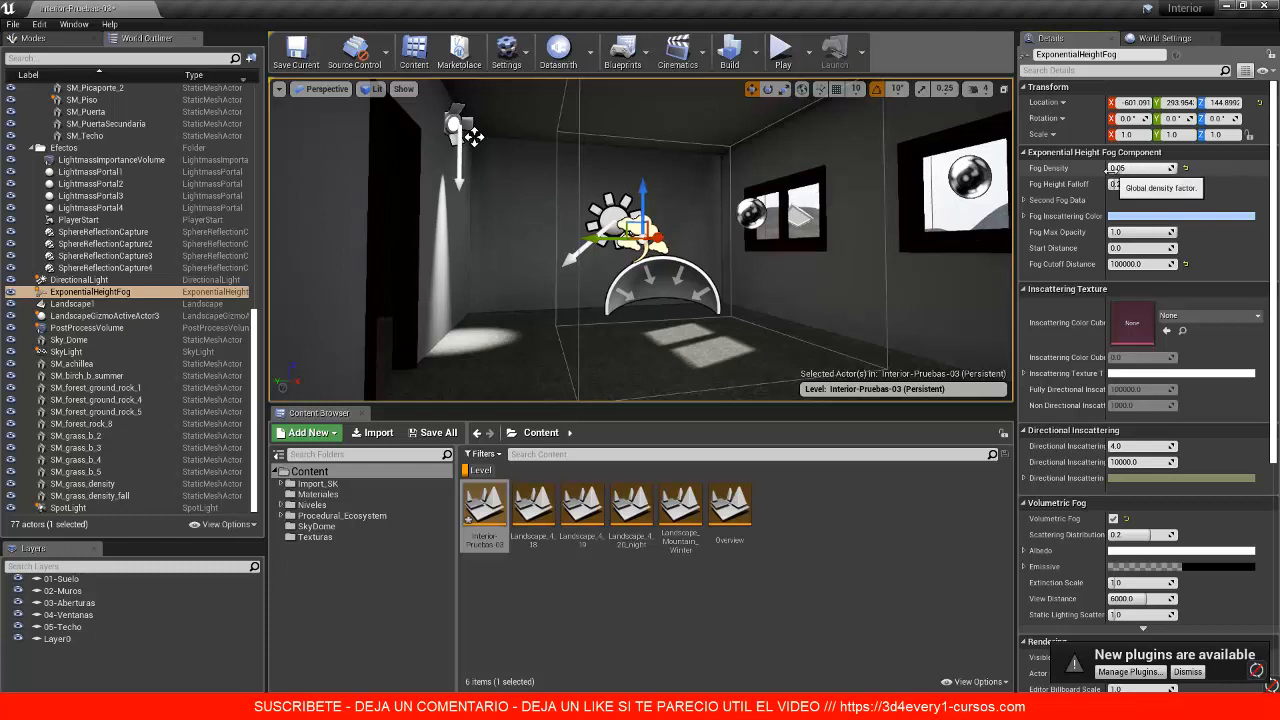
# Step: Set the Exponential Height Fog's Fog Density to 2
pyautogui.click(1137, 168)
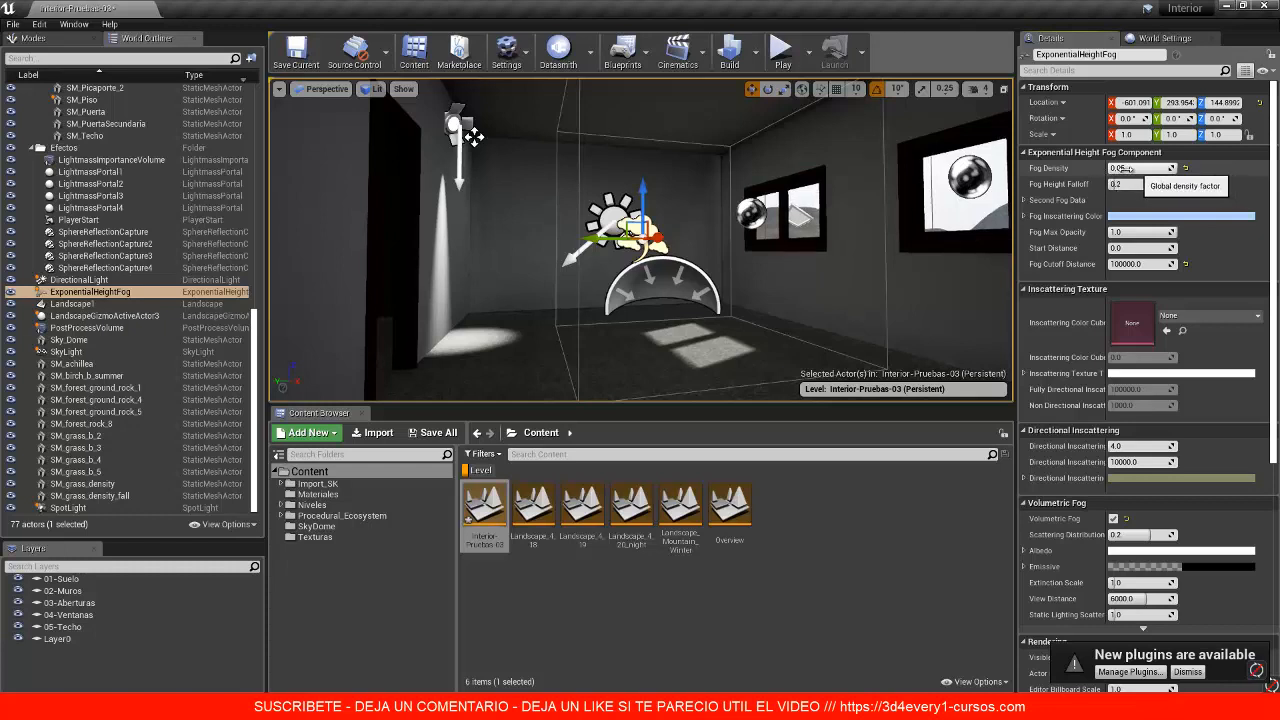
pyautogui.write('2')
pyautogui.press('Return')
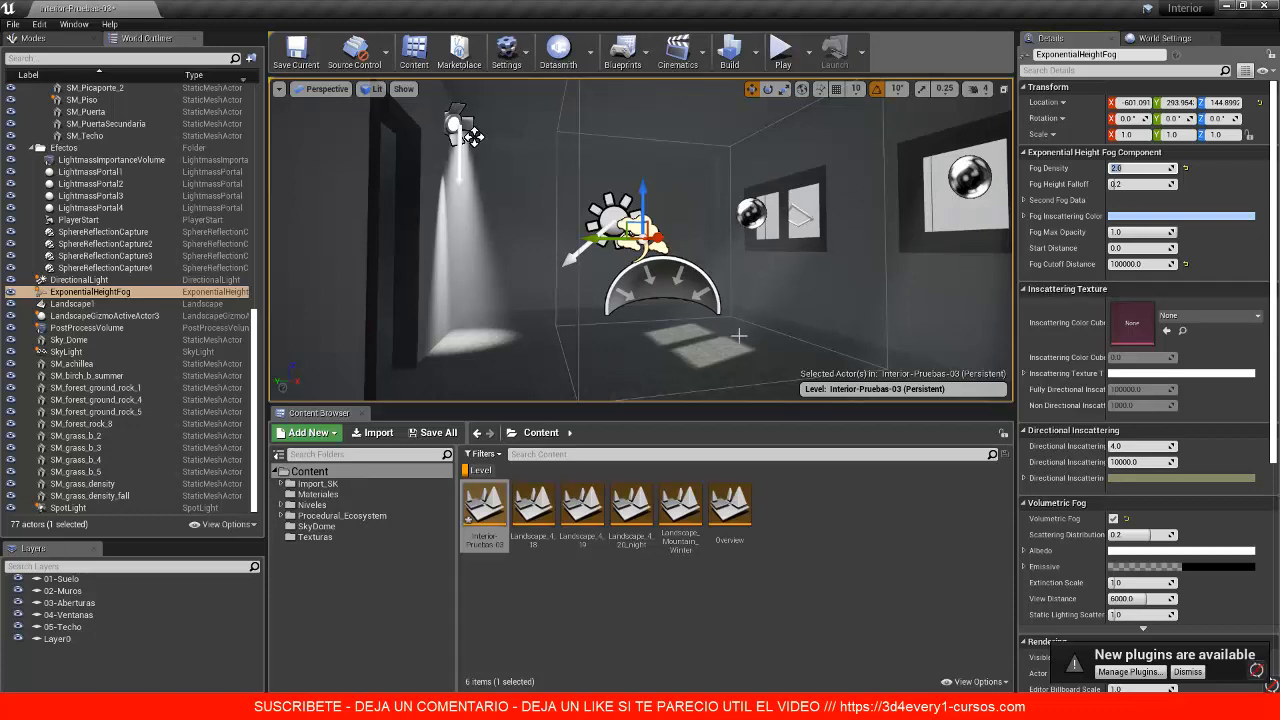
# Step: Set the Directional Light's Intensity to 20 lux
pyautogui.click(607, 213)
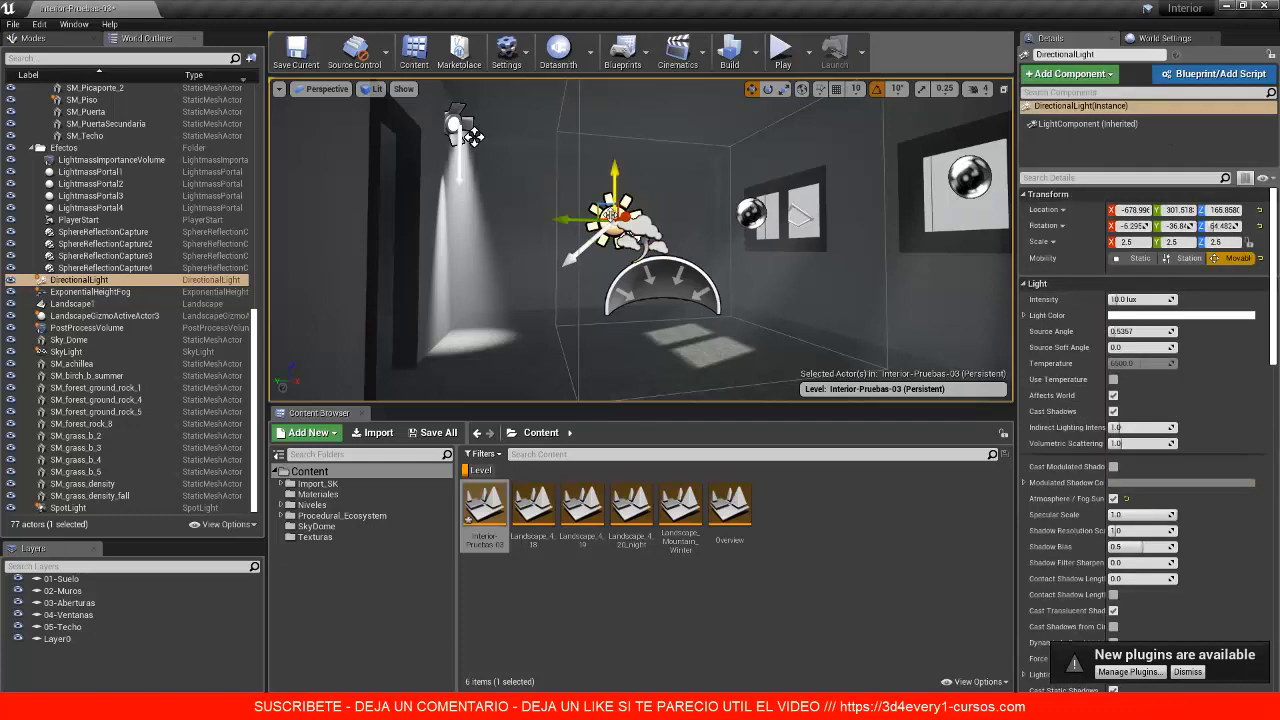
pyautogui.click(1135, 300)
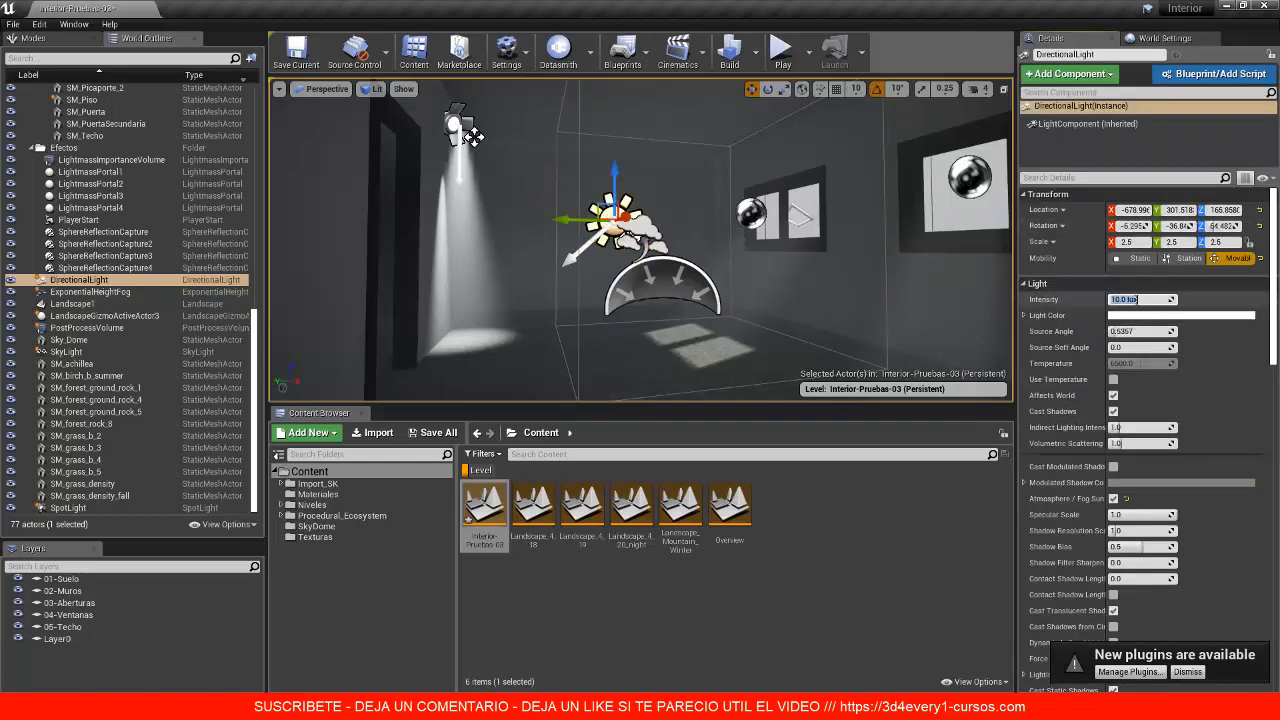
pyautogui.write('20')
pyautogui.press('Return')
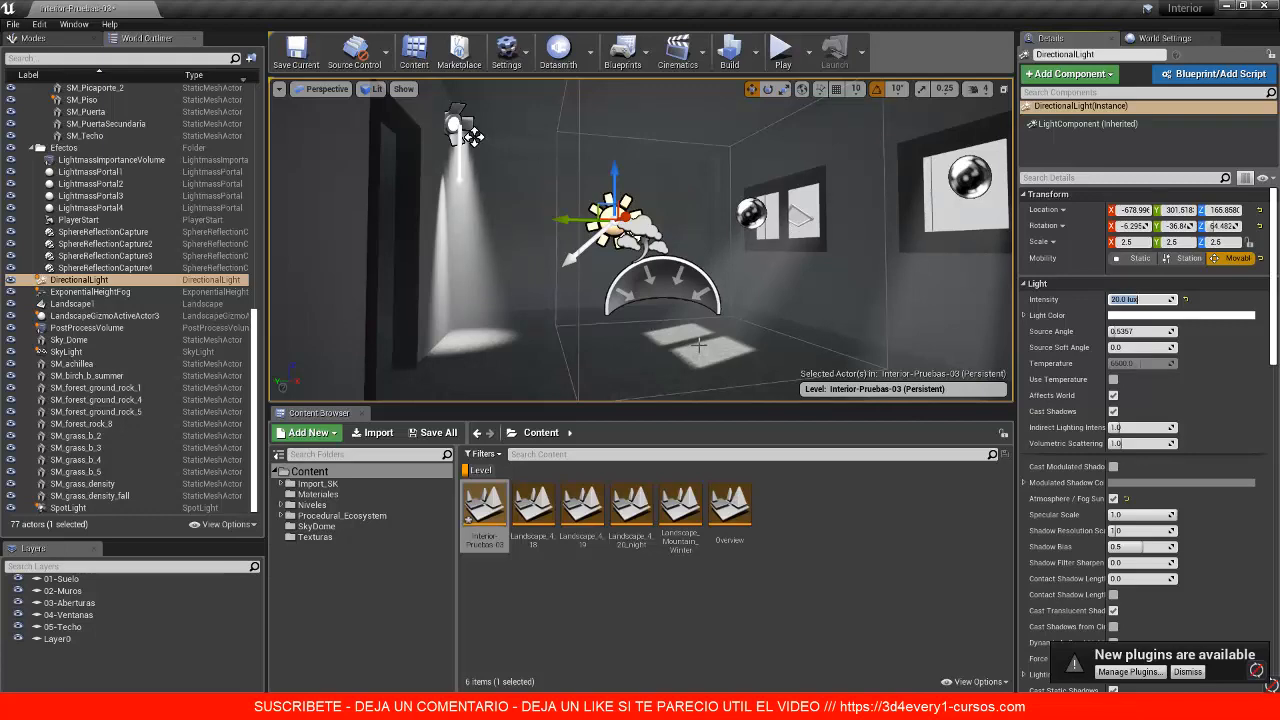
# Step: Compare the Sky Light's Stationary and Movable mobility in the foggy room and leave it Stationary
pyautogui.click(690, 287)
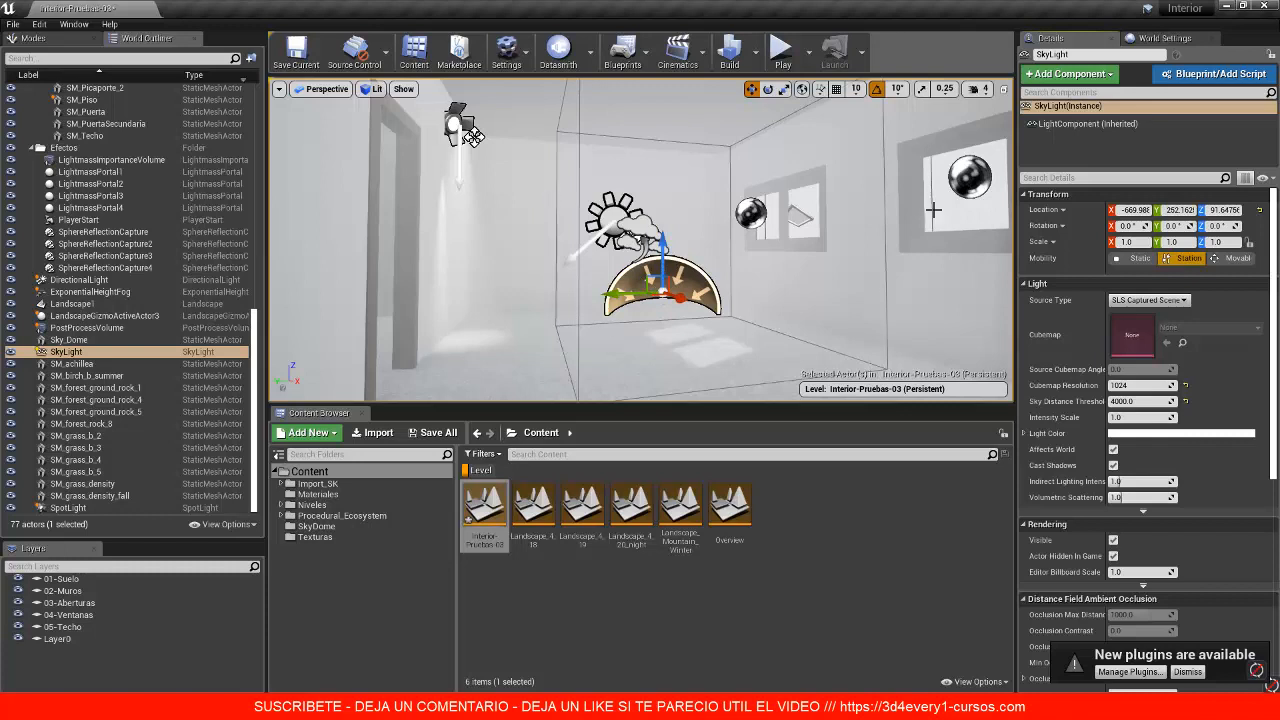
pyautogui.click(1238, 258)
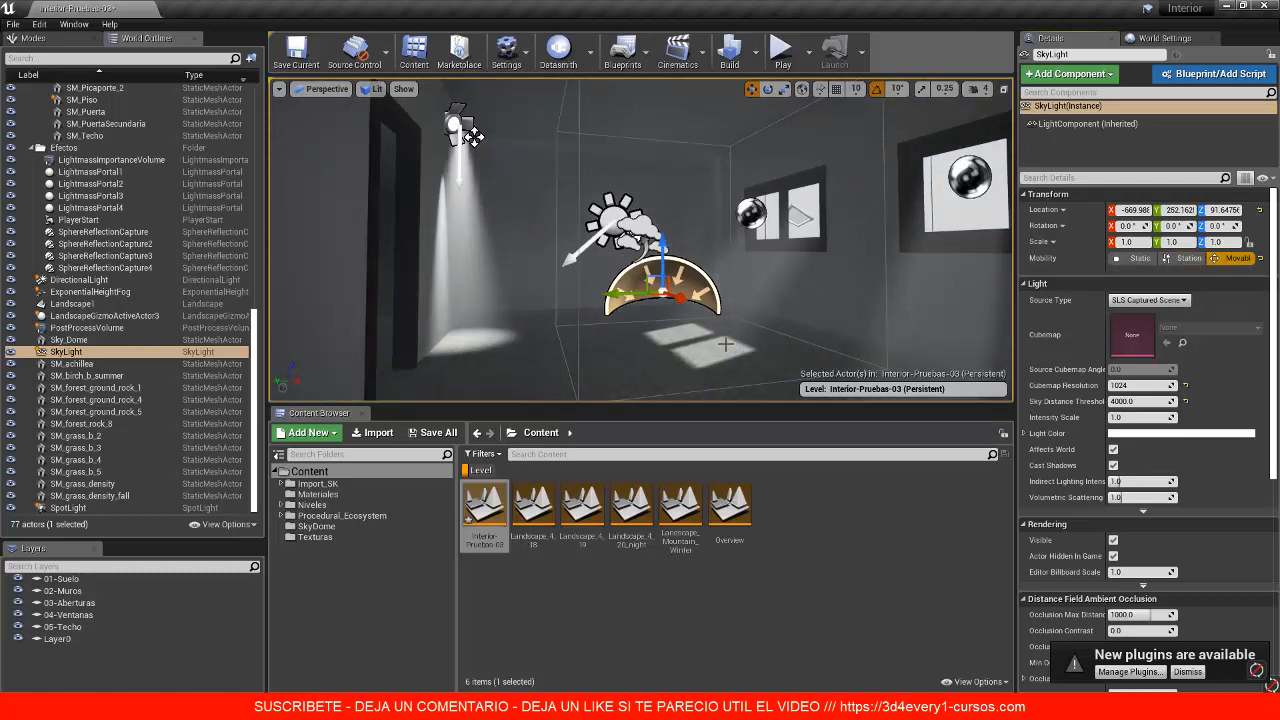
pyautogui.click(1185, 258)
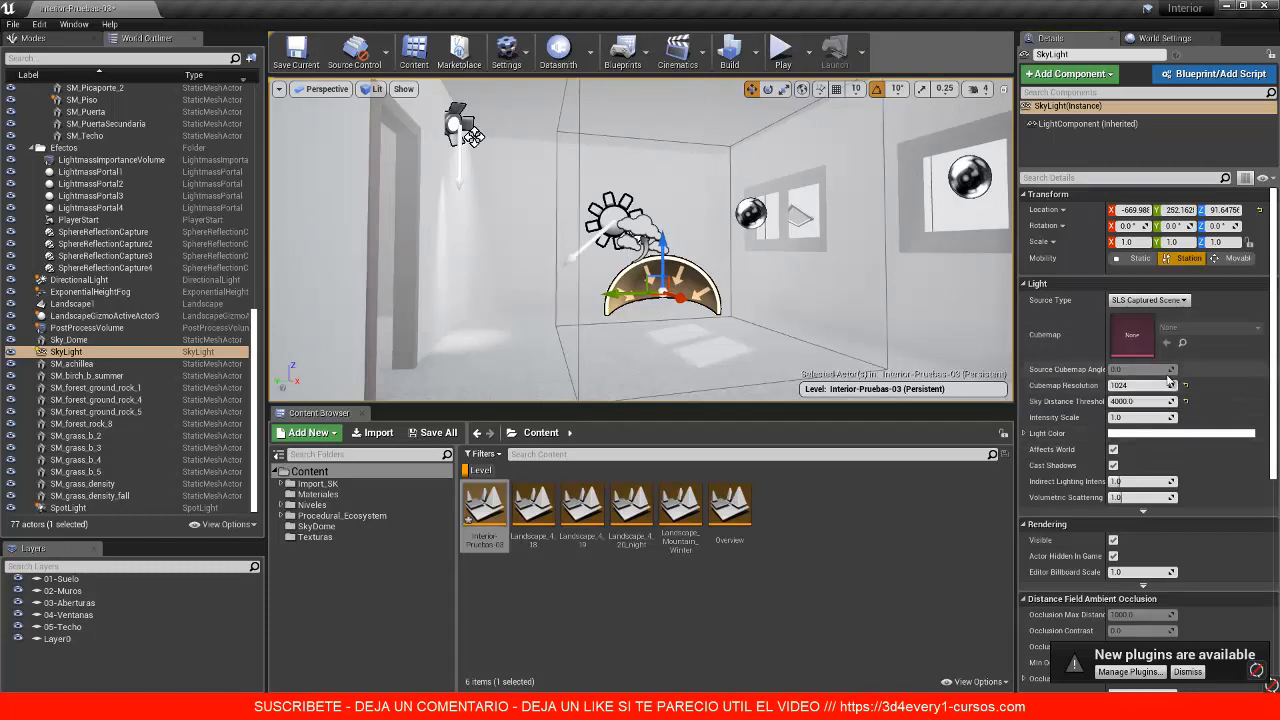
# Step: Review the Exponential Height Fog's density and Volumetric Fog settings, and the Directional Light's Light Shafts settings
pyautogui.click(628, 228)
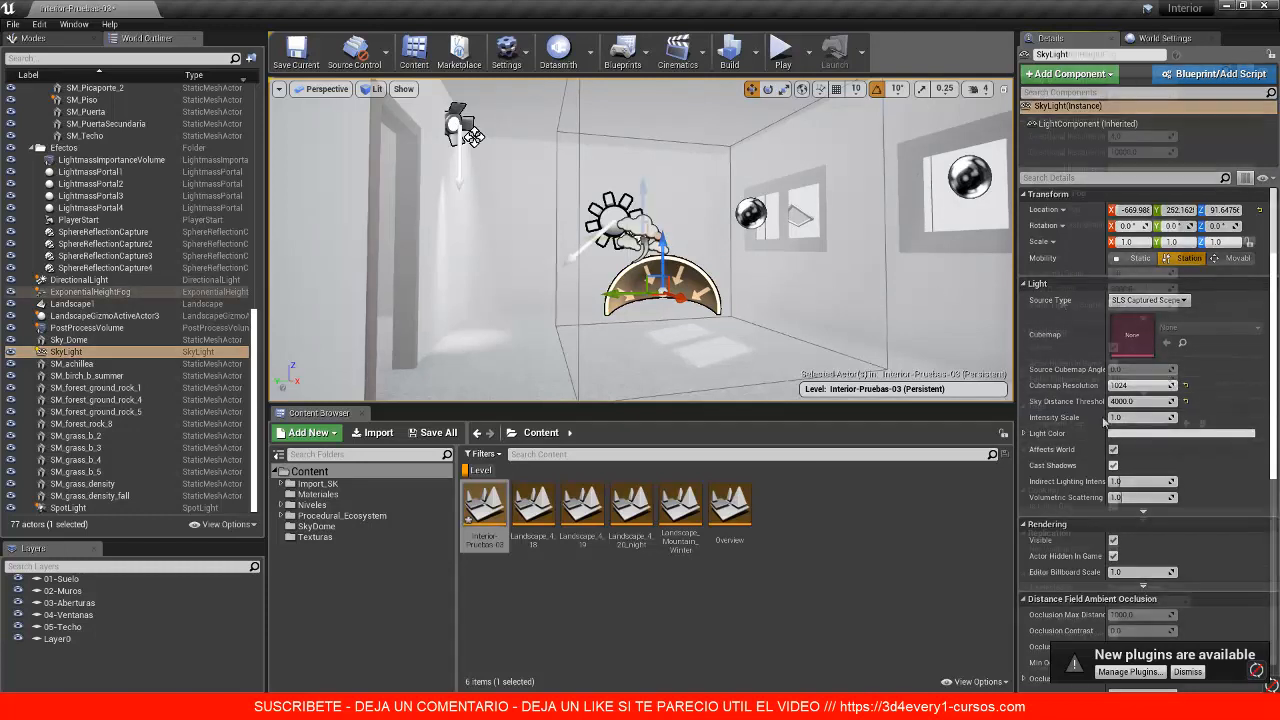
pyautogui.scroll(-10, 1113, 210)
pyautogui.click(1113, 208)
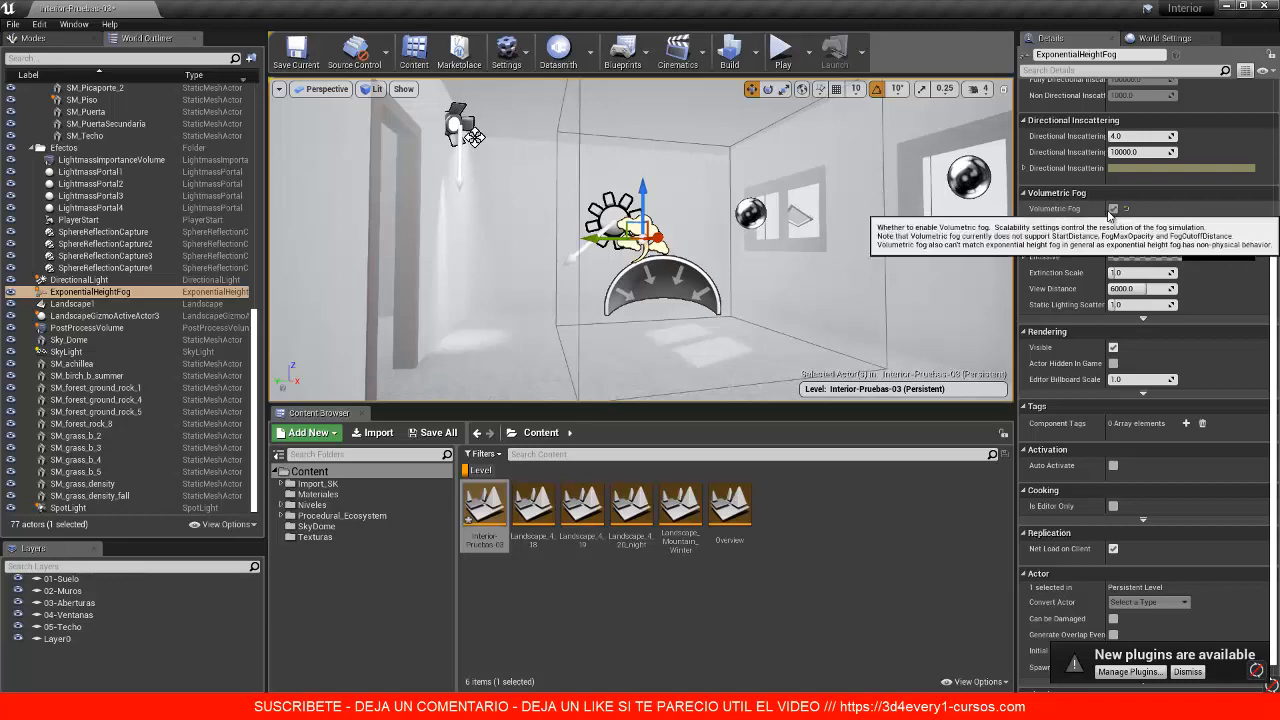
pyautogui.scroll(5, 1113, 210)
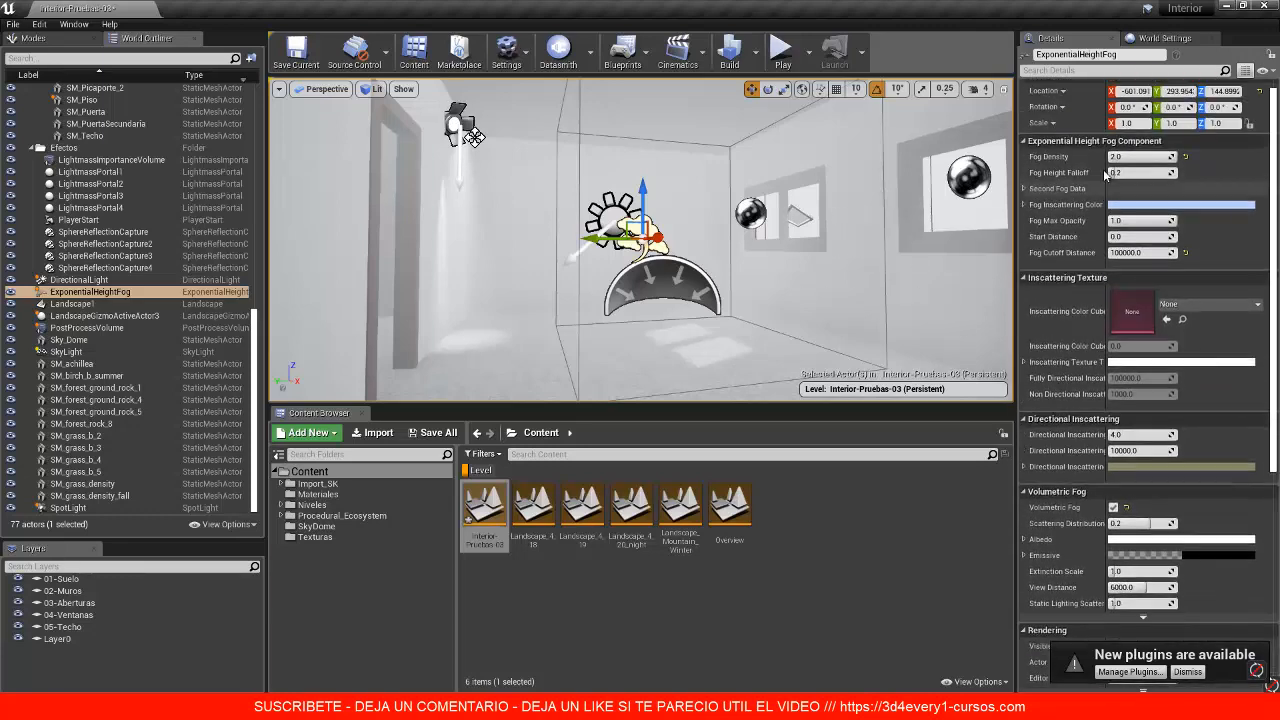
pyautogui.scroll(2, 1137, 122)
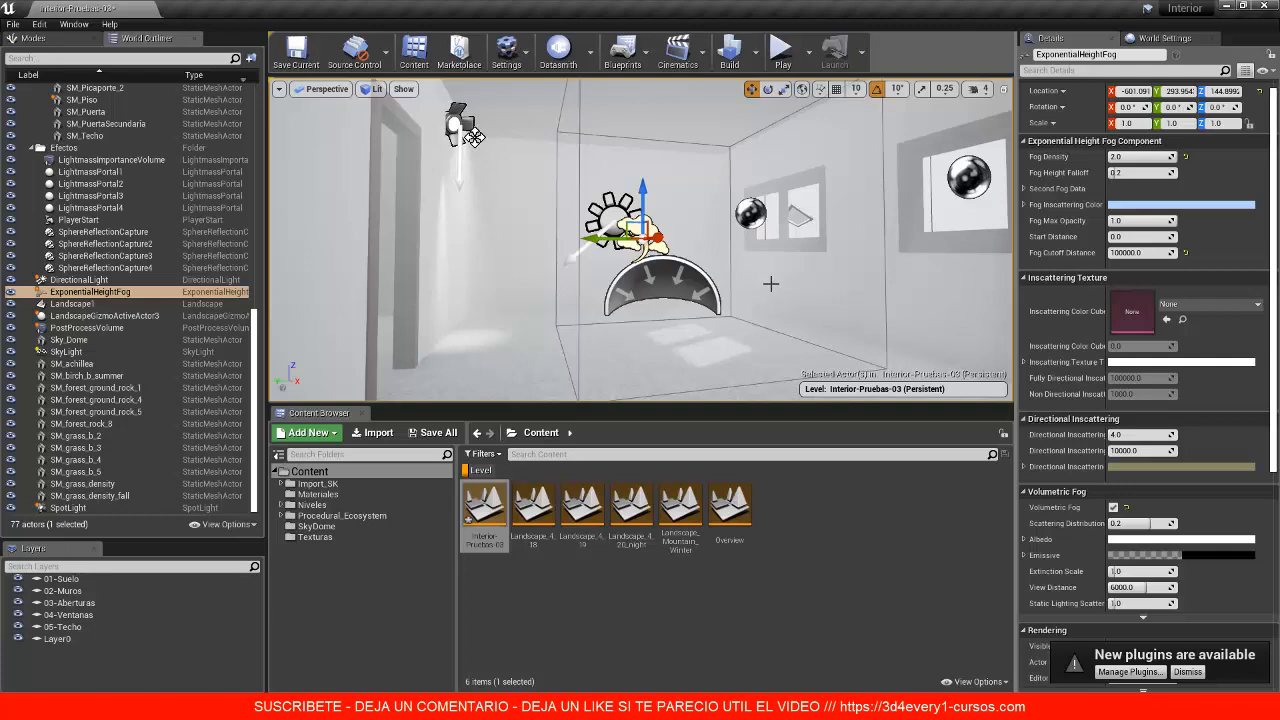
pyautogui.click(607, 213)
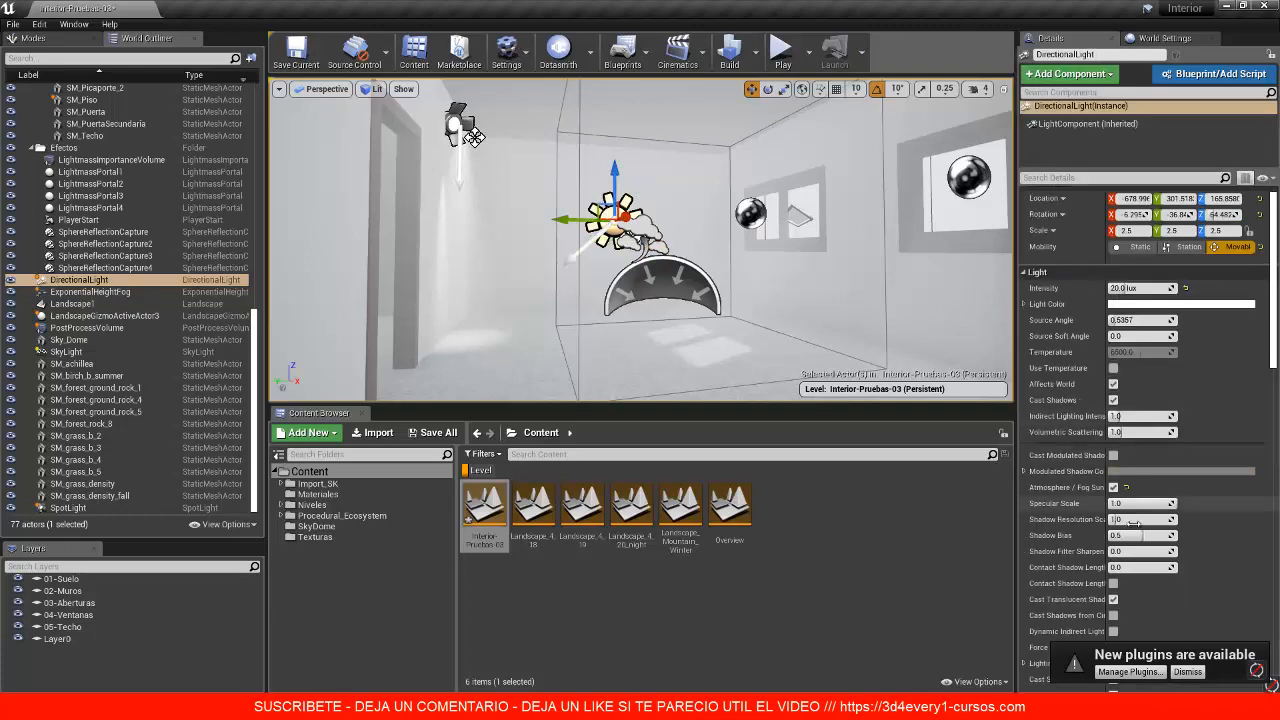
pyautogui.scroll(-6, 1175, 420)
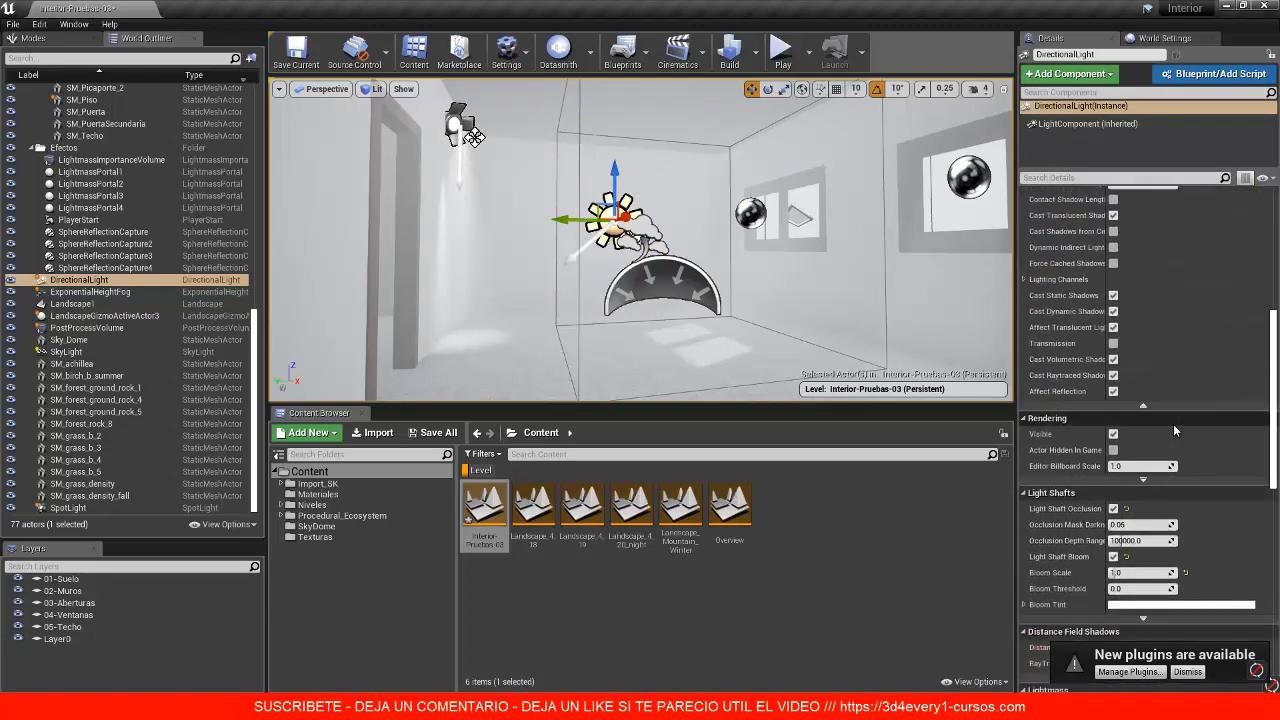
# Step: Turn off Light Shaft Bloom and Light Shaft Occlusion on the Directional Light
pyautogui.scroll(-2, 1175, 430)
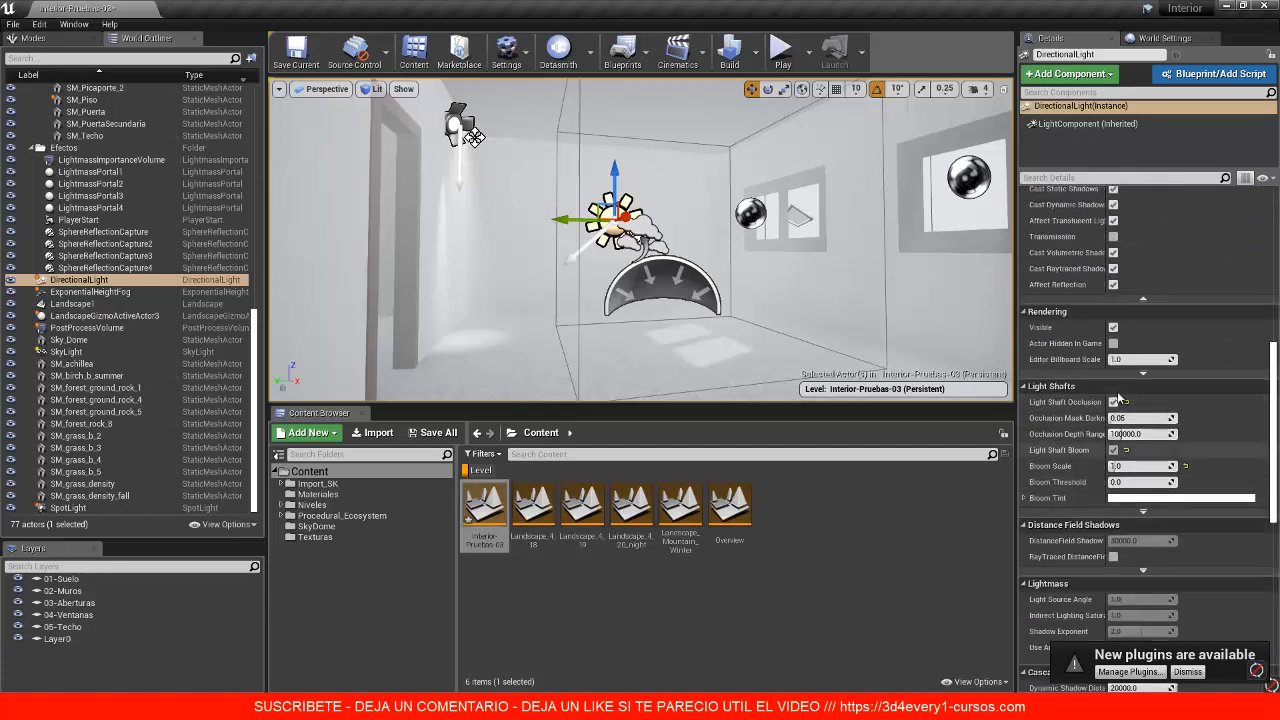
pyautogui.click(1113, 450)
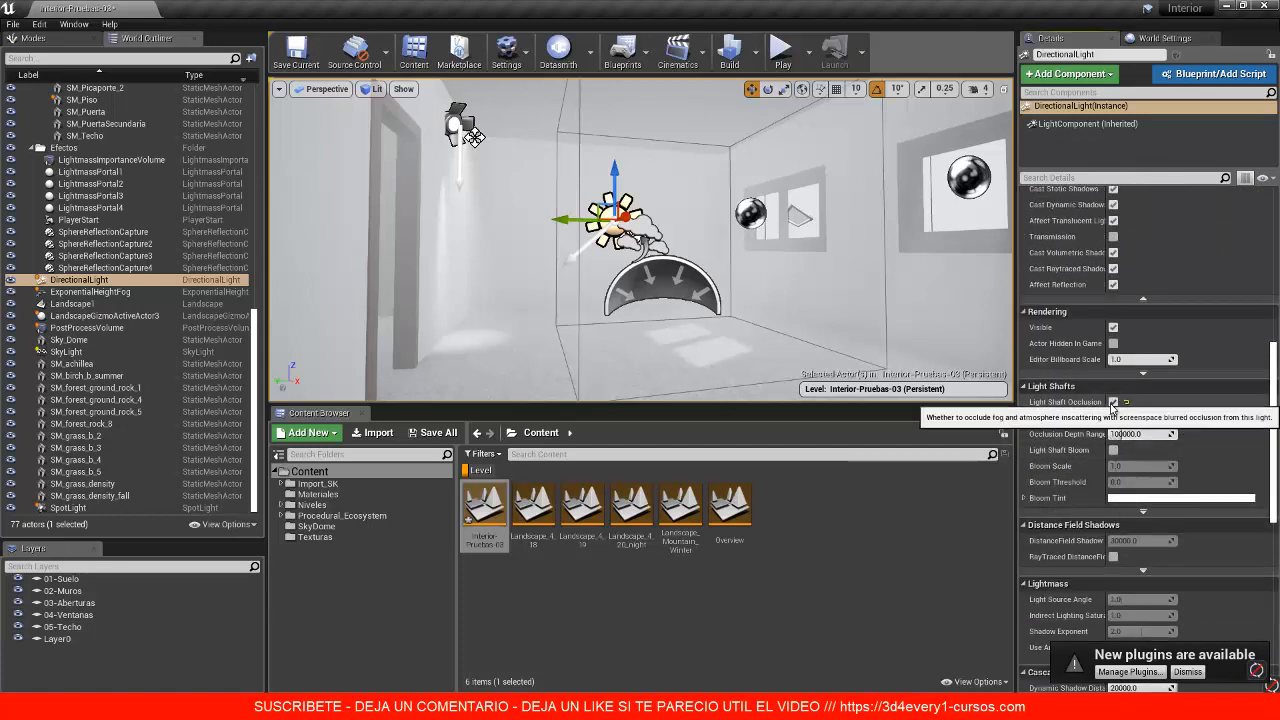
pyautogui.click(1113, 402)
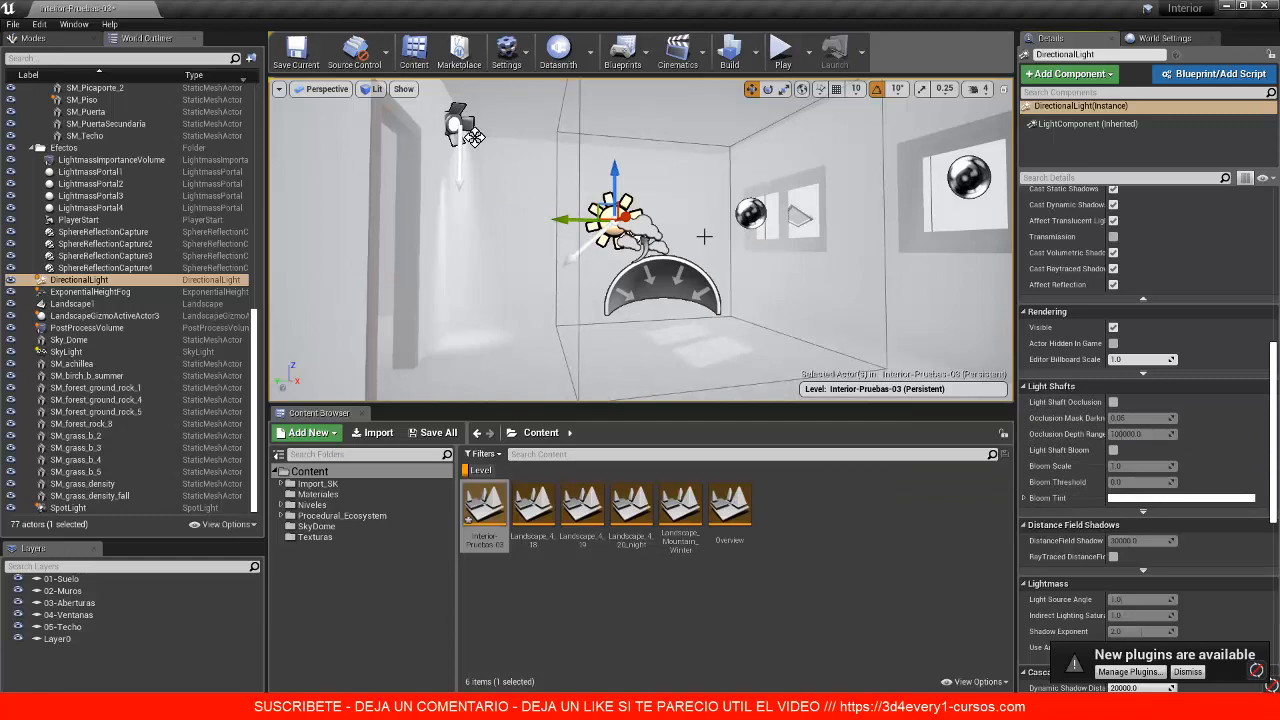
# Step: Set the Sky Light's mobility to Movable
pyautogui.click(640, 275)
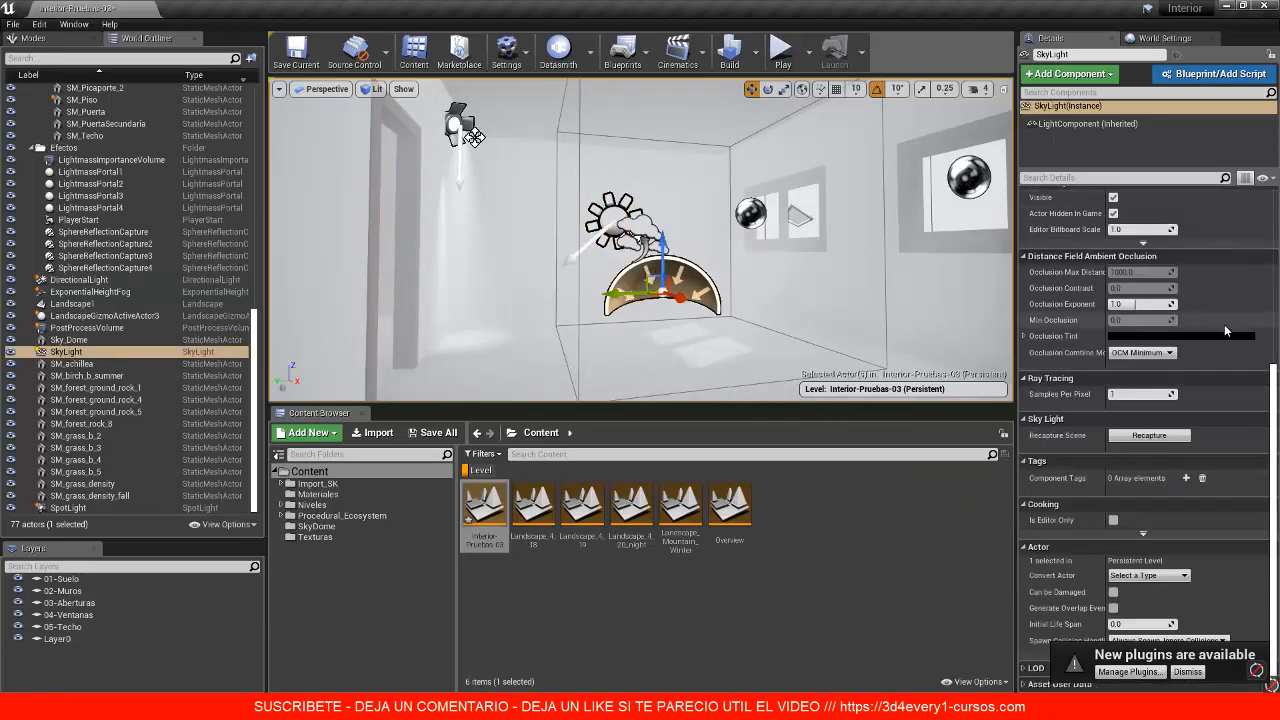
pyautogui.scroll(4, 1226, 330)
pyautogui.scroll(3, 1226, 330)
pyautogui.click(1238, 258)
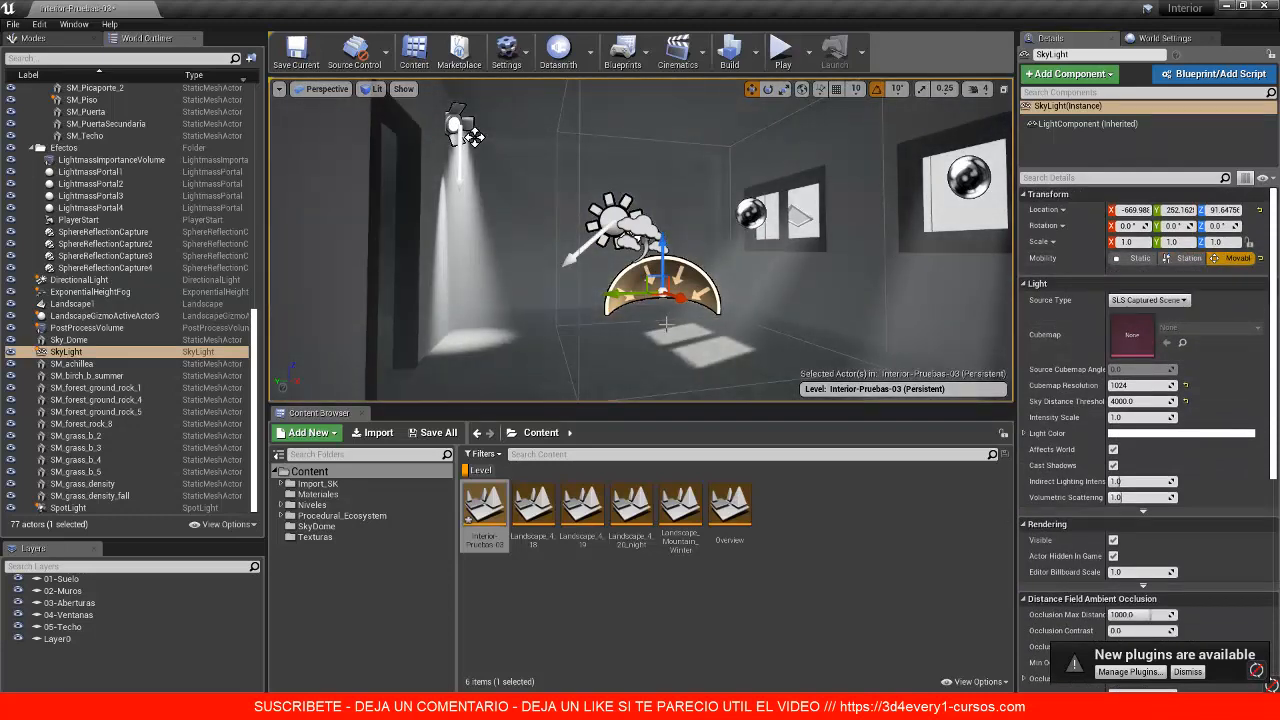
# Step: Re-enable Light Shaft Occlusion on the Directional Light and set its Intensity to 30 lux
pyautogui.moveTo(666, 323); pyautogui.dragTo(743, 271, button='right')
pyautogui.click(743, 271)
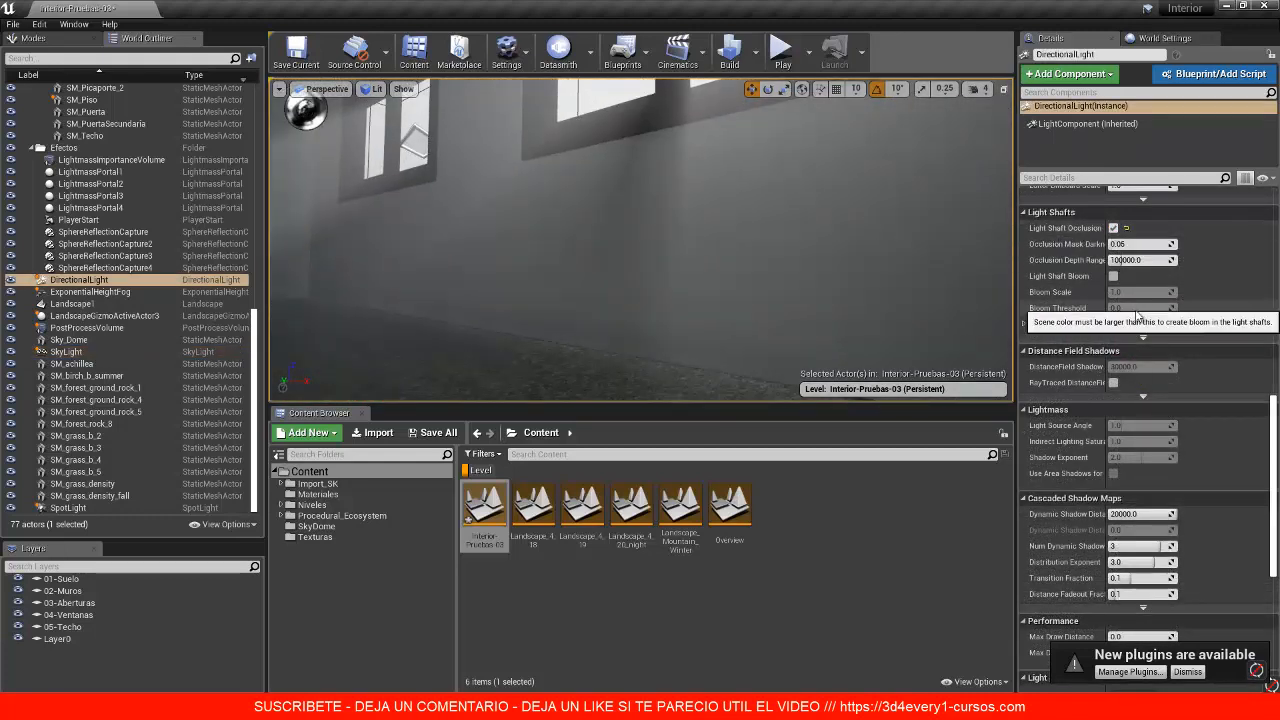
pyautogui.moveTo(1273, 475); pyautogui.dragTo(1277, 265)
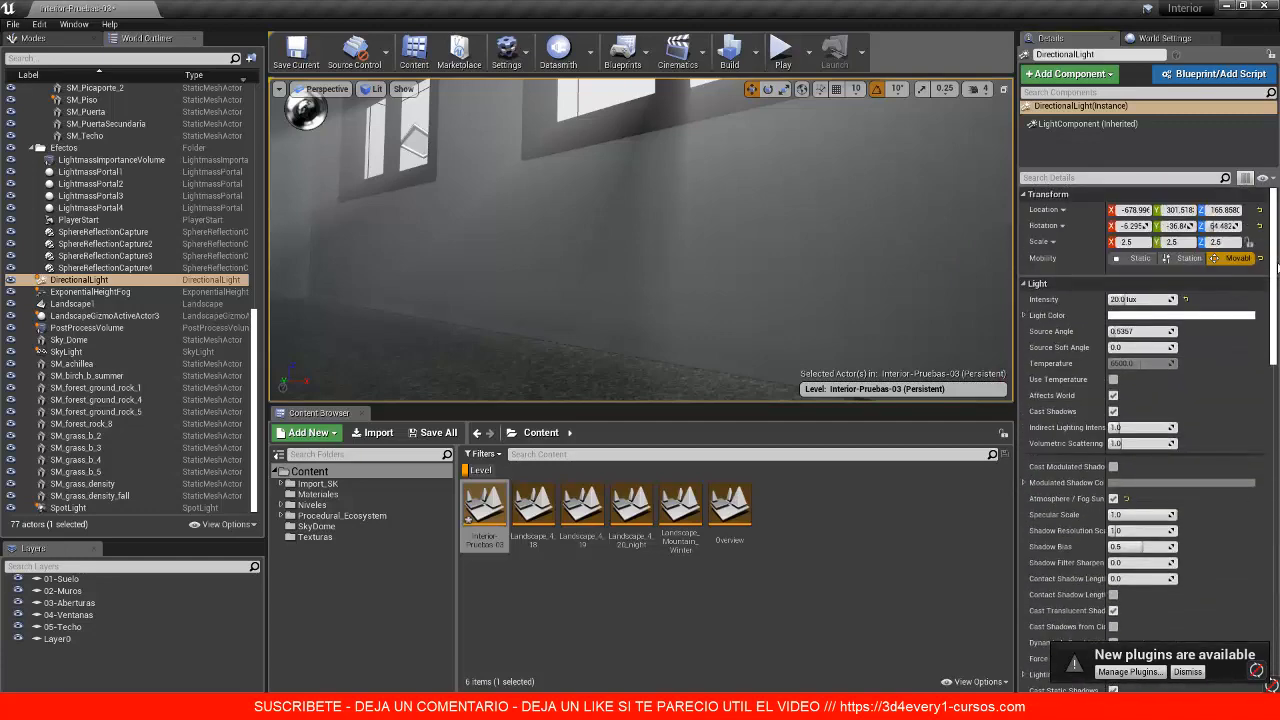
pyautogui.click(1130, 299)
pyautogui.write('30')
pyautogui.press('Return')
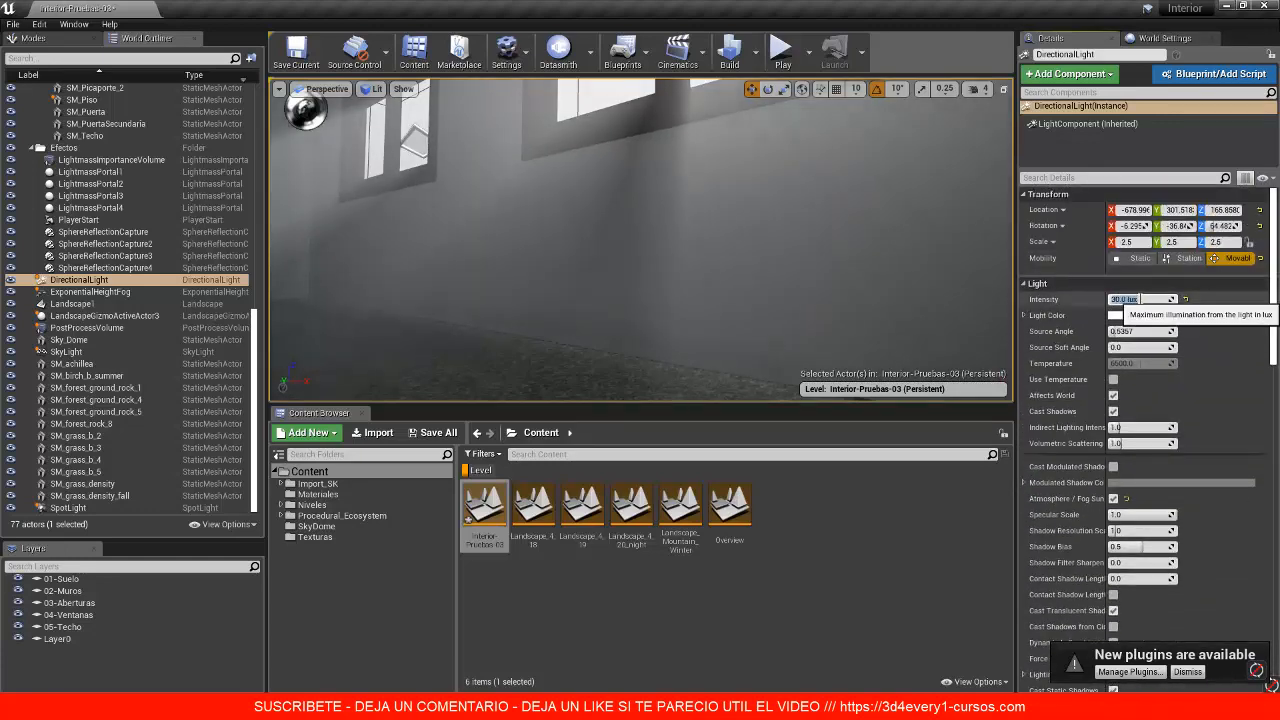
pyautogui.moveTo(688, 235)
pyautogui.mouseDown(button='right')
pyautogui.moveTo(723, 191)
pyautogui.moveTo(780, 229)
pyautogui.moveTo(694, 221)
pyautogui.mouseUp(button='right')
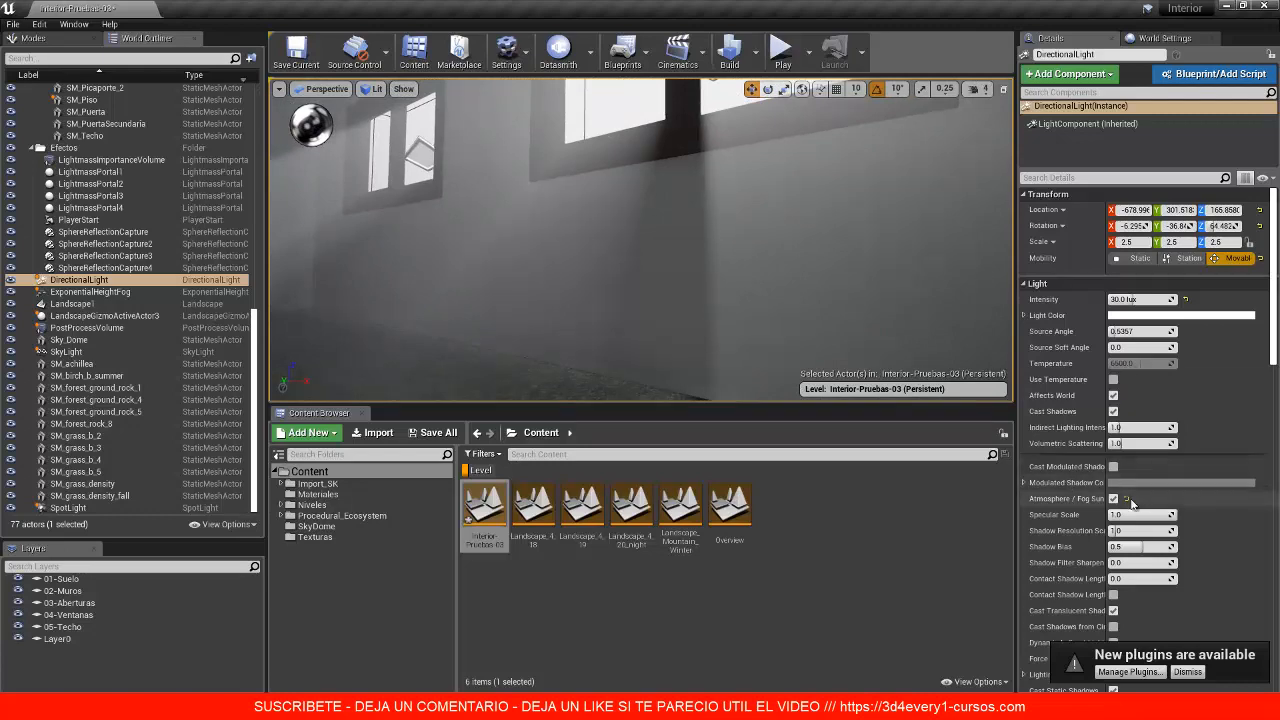
# Step: Turn on Light Shaft Bloom for the Directional Light and check the light entering through the room's windows
pyautogui.scroll(-3, 1190, 420)
pyautogui.scroll(-8, 1190, 418)
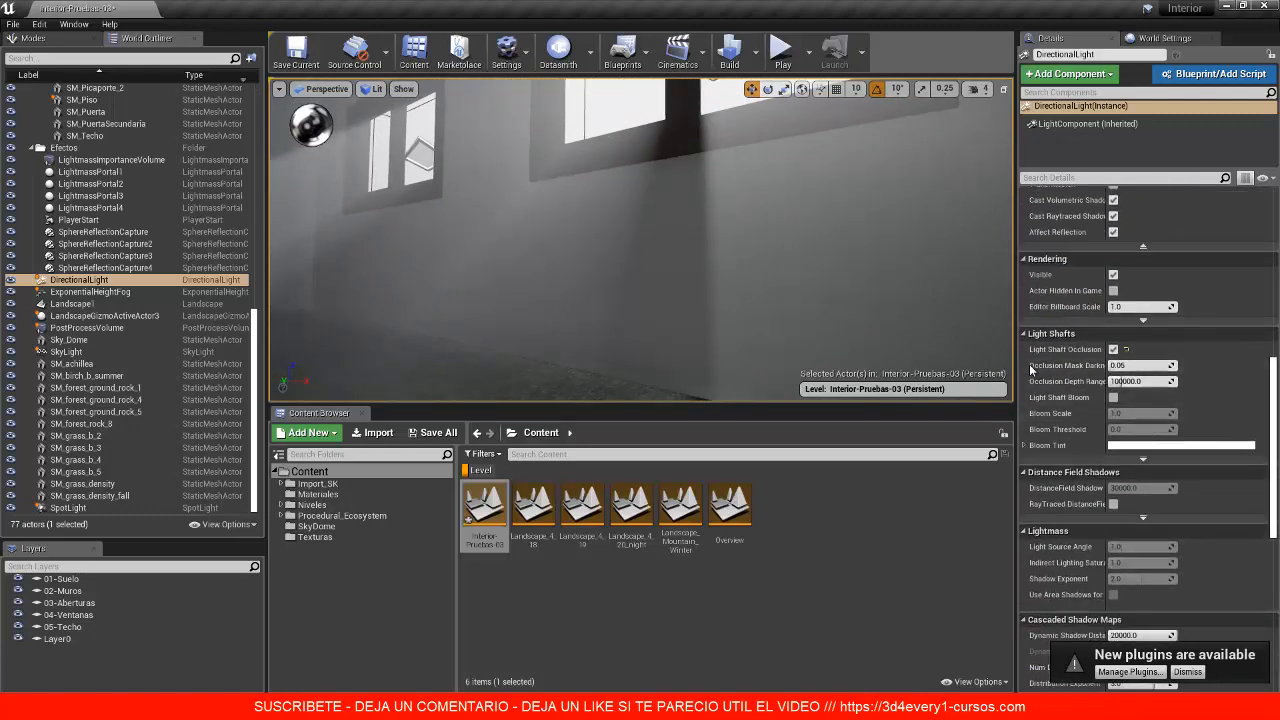
pyautogui.click(1113, 397)
pyautogui.moveTo(686, 350); pyautogui.dragTo(724, 247, button='right')
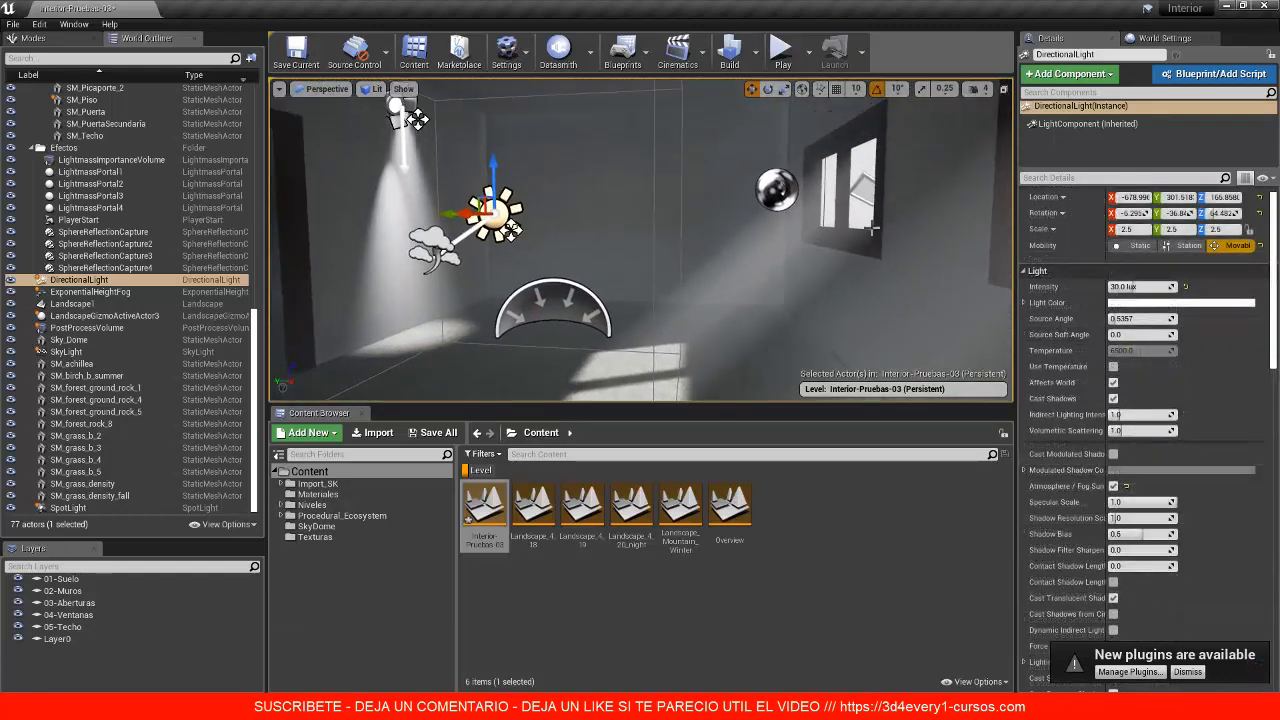
# Step: Set the Spot Light's Volumetric Scattering Intensity to 1
pyautogui.click(405, 110)
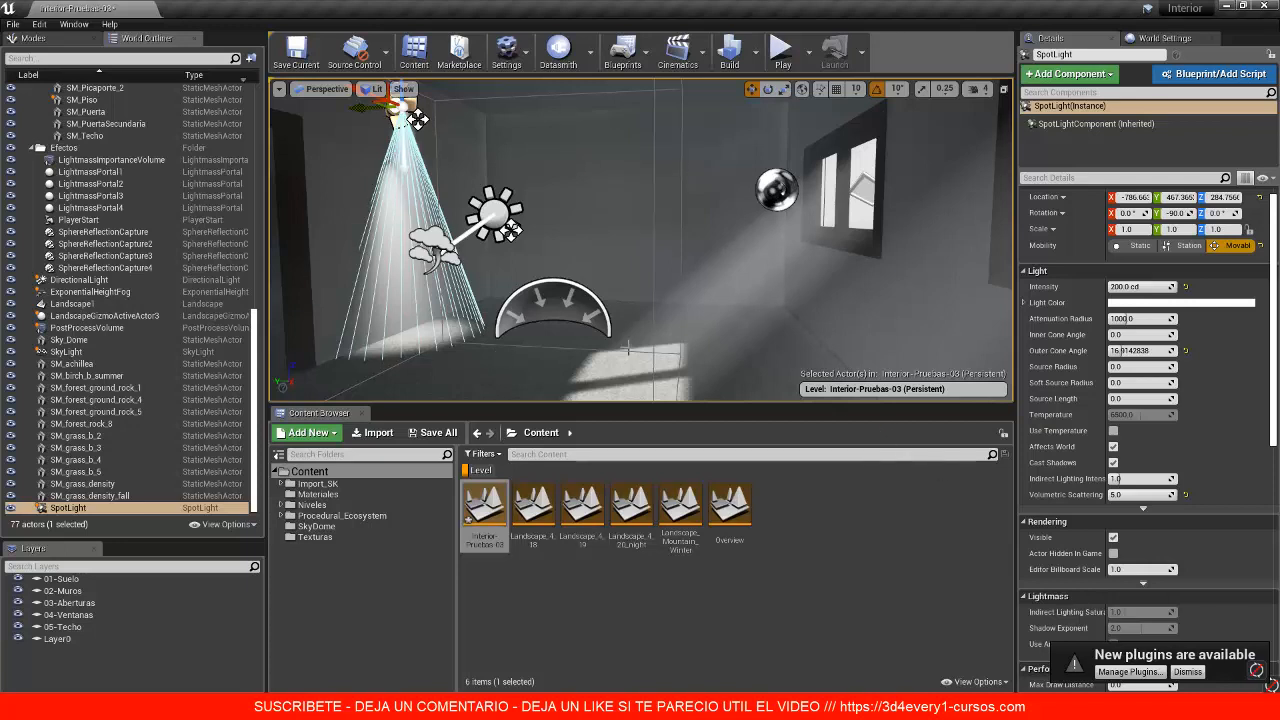
pyautogui.click(1141, 498)
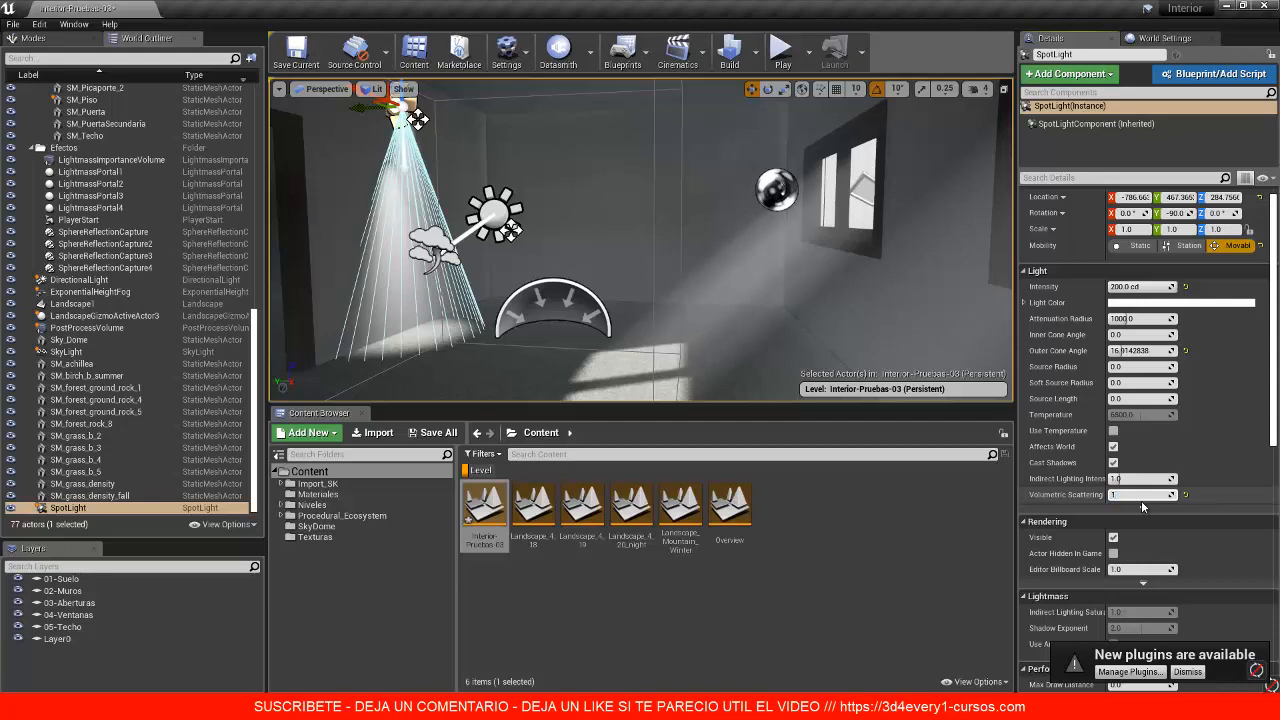
pyautogui.press('Return')
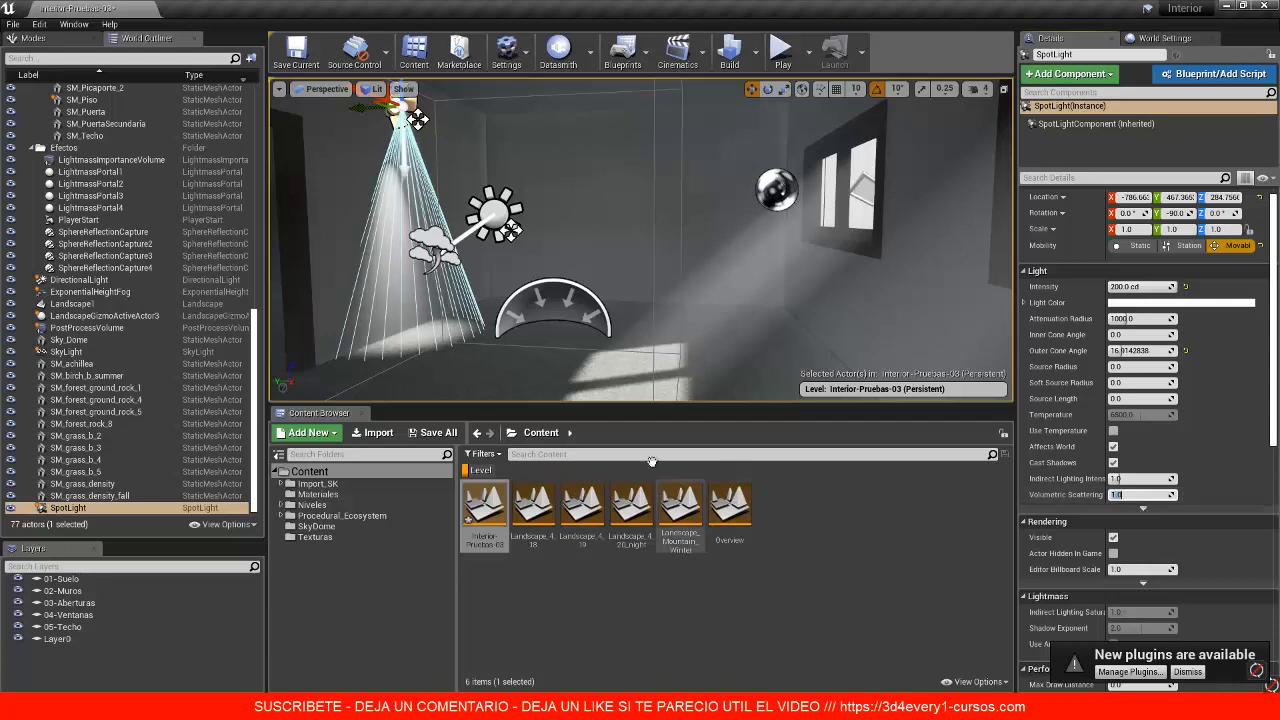
# Step: Examine the volumetric light beams from the spotlight and windows with the editor icons temporarily hidden
pyautogui.click(646, 255)
pyautogui.press('g')
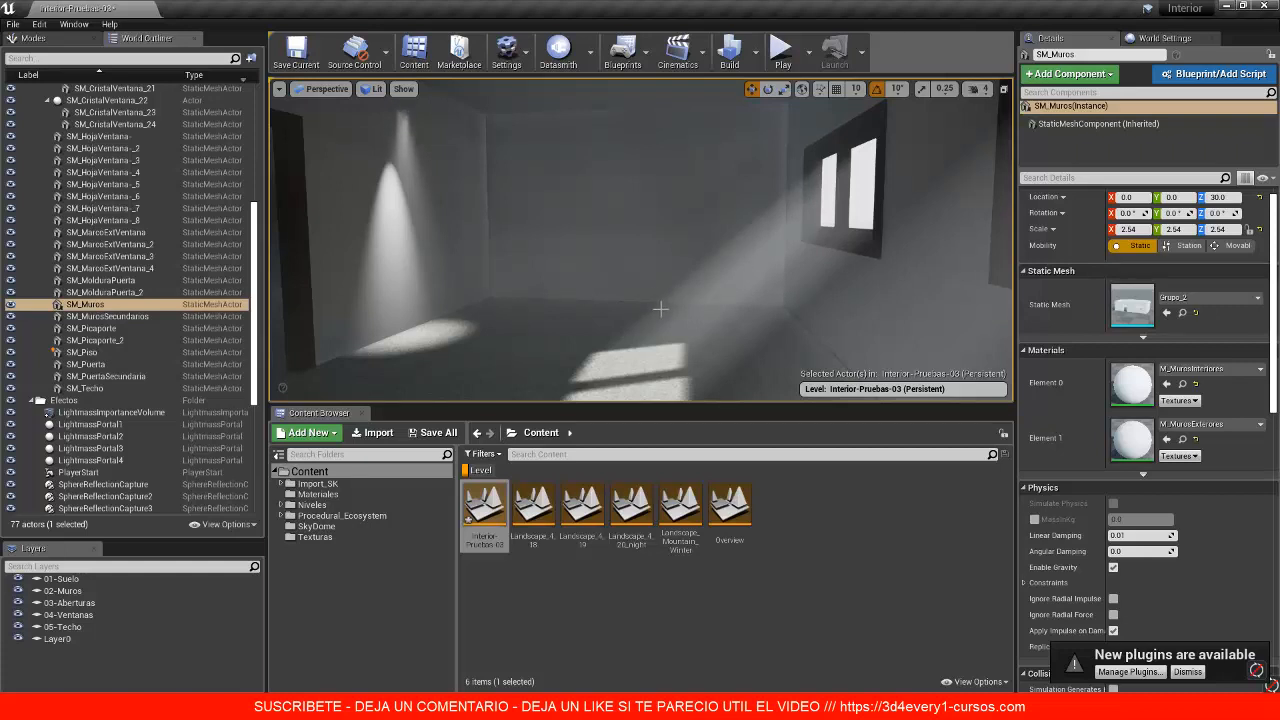
pyautogui.moveTo(674, 309); pyautogui.dragTo(725, 305, button='middle')
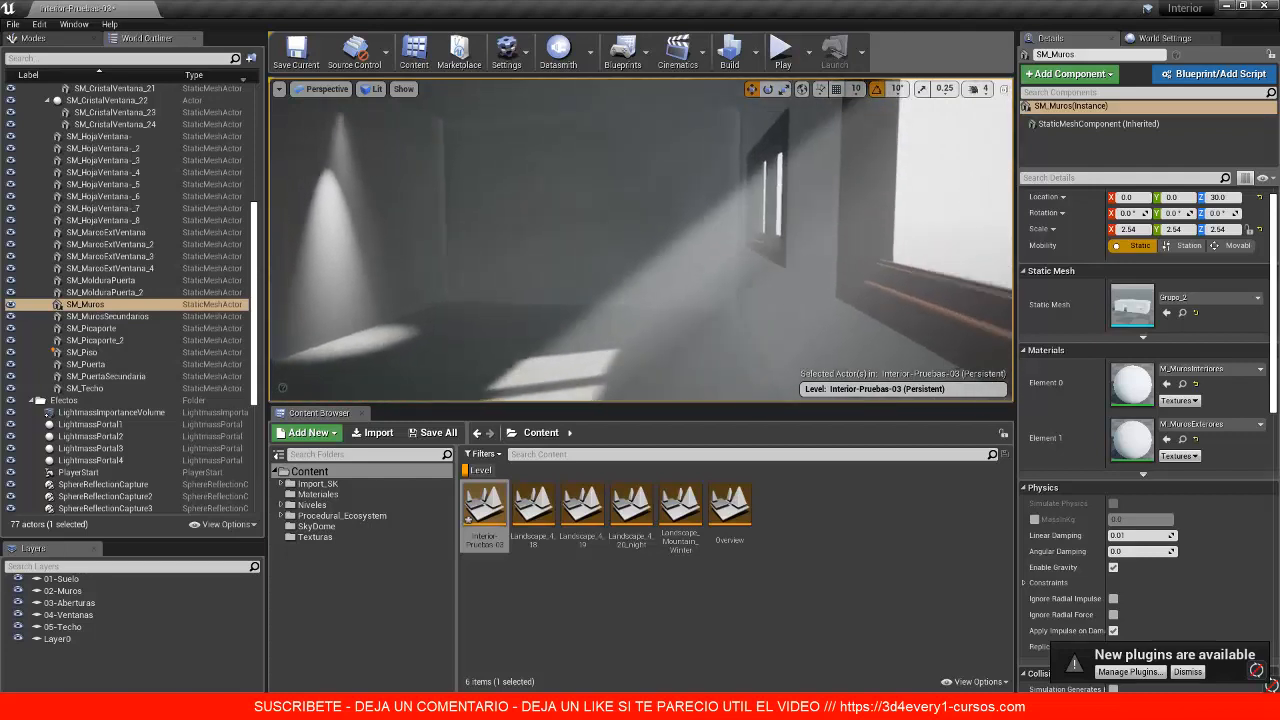
pyautogui.moveTo(720, 260)
pyautogui.mouseDown(button='middle')
pyautogui.moveTo(743, 277)
pyautogui.moveTo(743, 255)
pyautogui.moveTo(740, 289)
pyautogui.moveTo(725, 245)
pyautogui.moveTo(720, 258)
pyautogui.moveTo(708, 245)
pyautogui.mouseUp(button='middle')
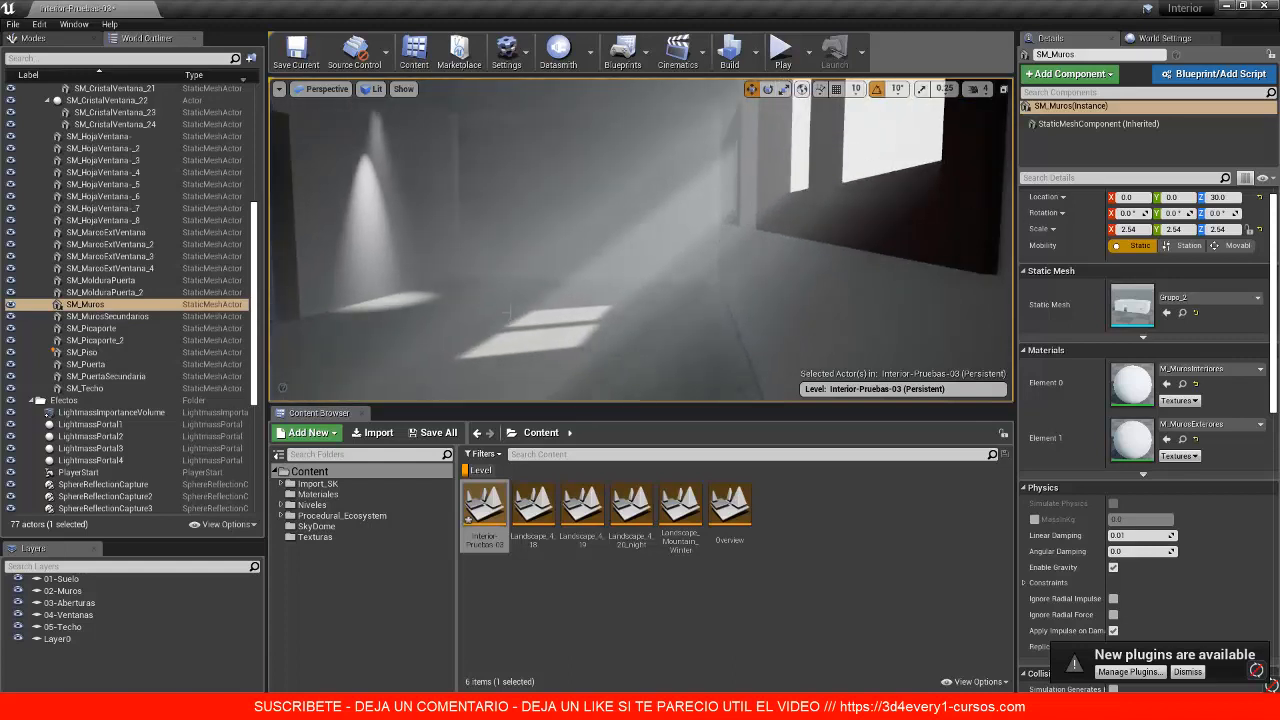
pyautogui.press('g')
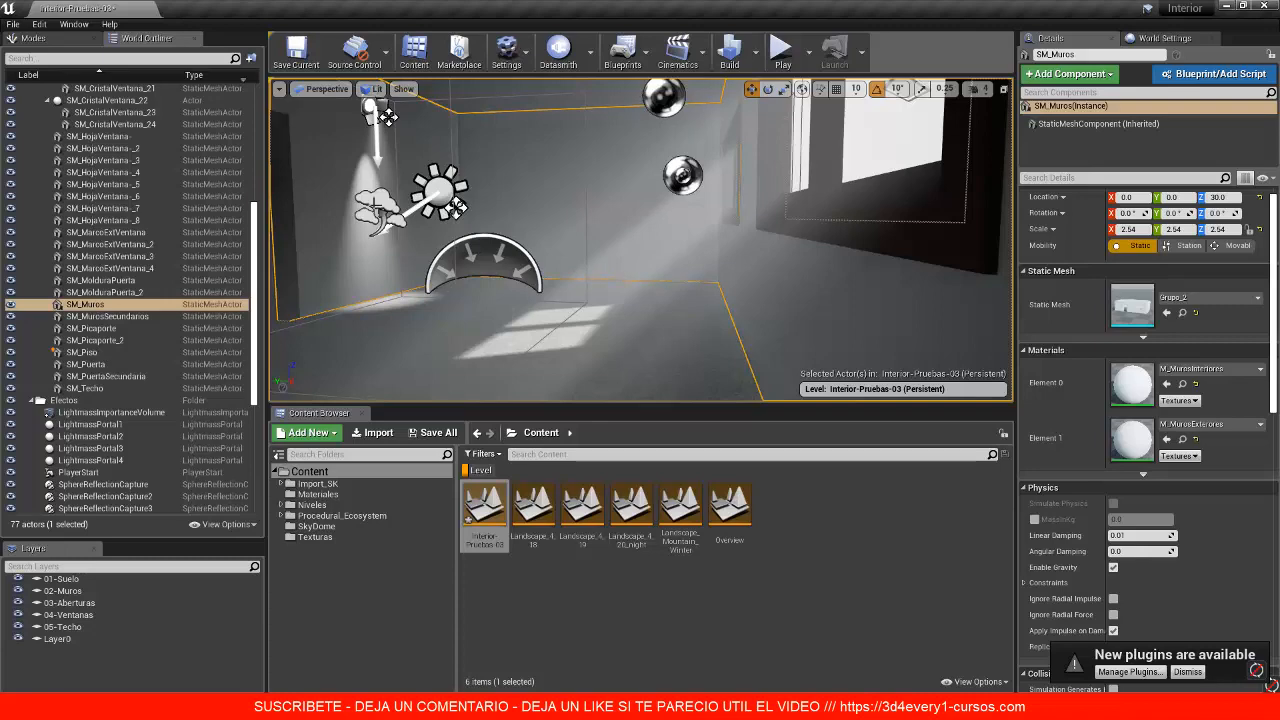
# Step: Set the Exponential Height Fog's Fog Density to 0.02
pyautogui.click(375, 206)
pyautogui.scroll(1, 1276, 243)
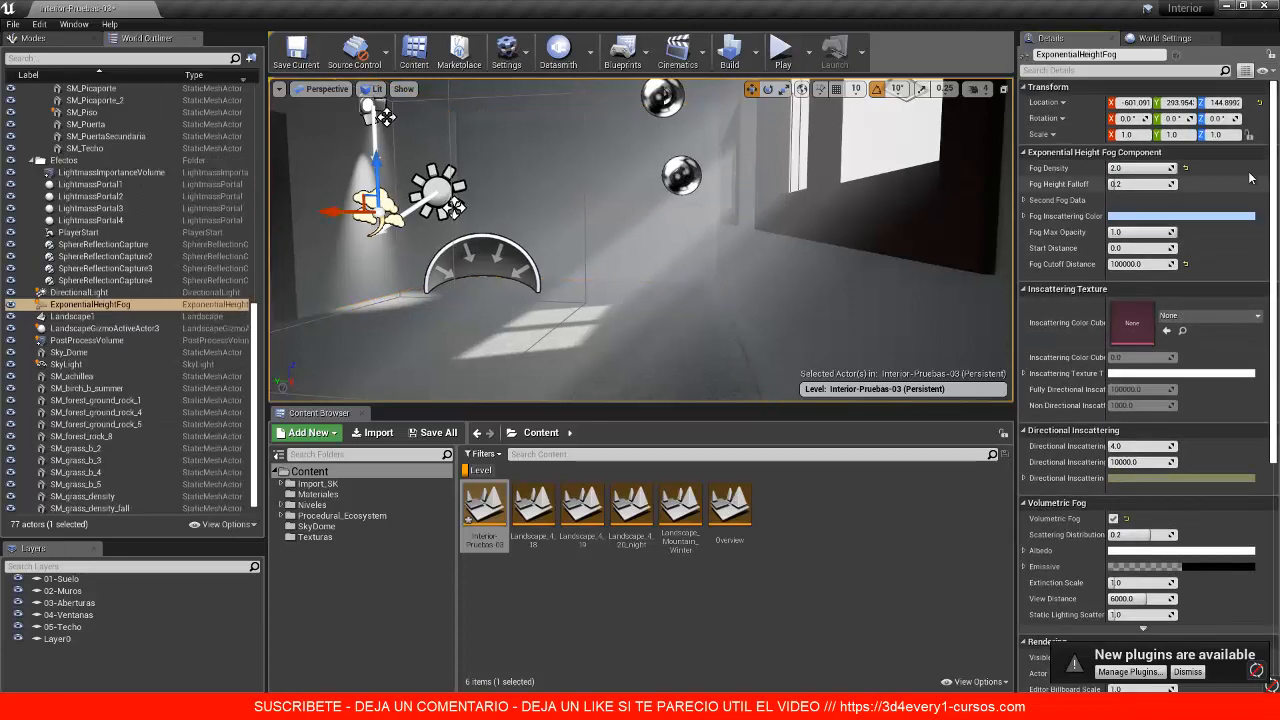
pyautogui.click(1140, 168)
pyautogui.write('0.02')
pyautogui.press('Return')
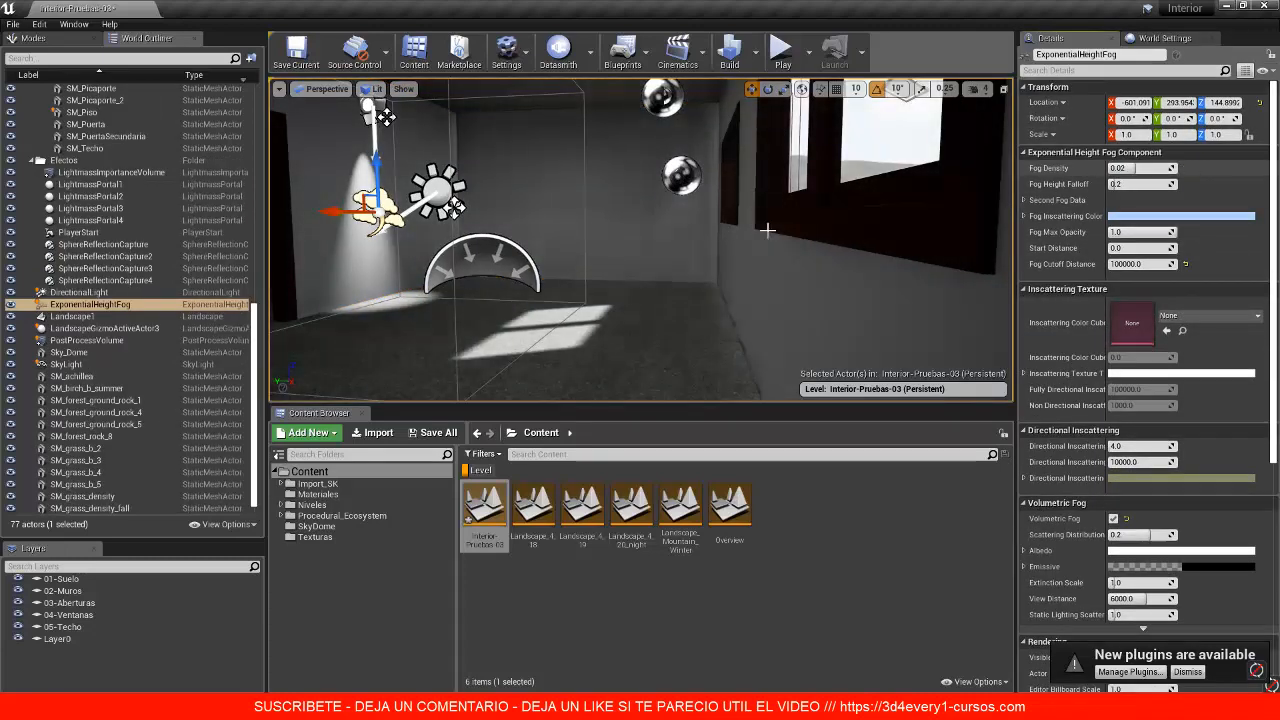